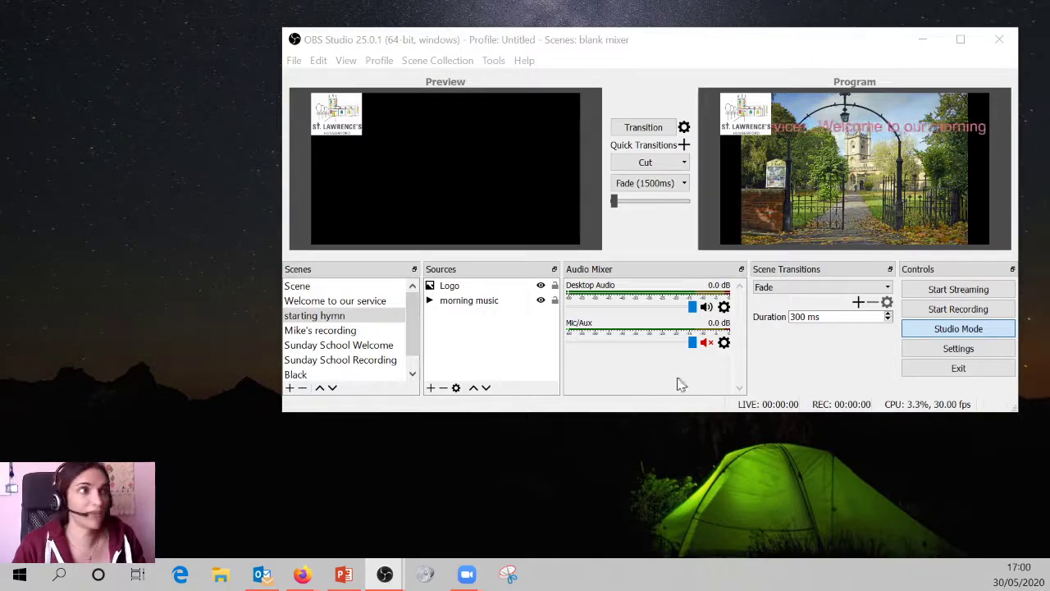
Drag the Mic/Aux fader fully left to -inf dB, muting the microphone.
{"action": "left_click_drag", "start_coordinate": [809, 45], "coordinate": [788, 64]}
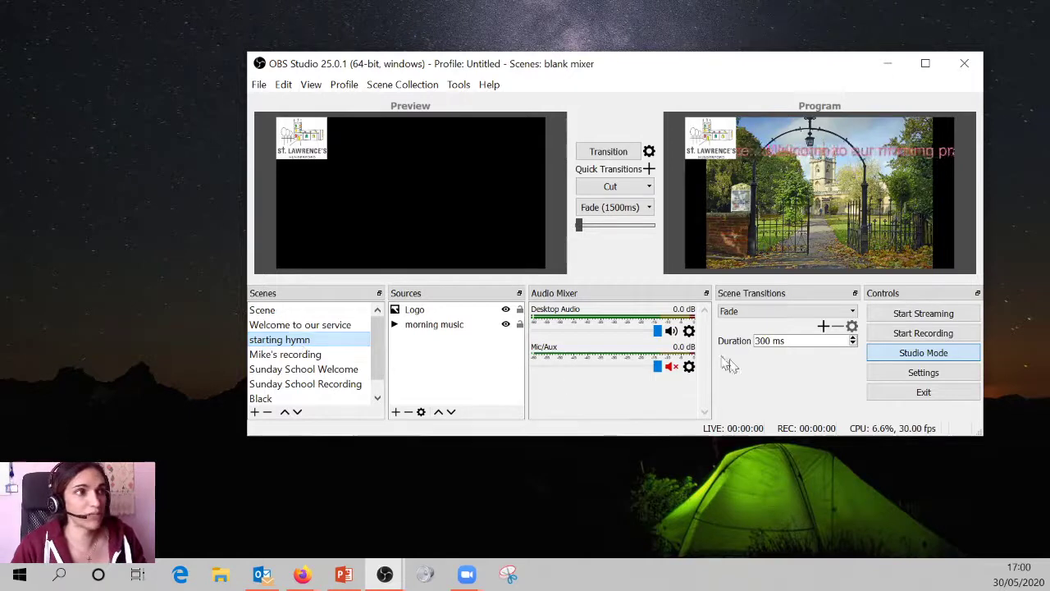
{"action": "left_click_drag", "start_coordinate": [657, 366], "coordinate": [447, 379]}
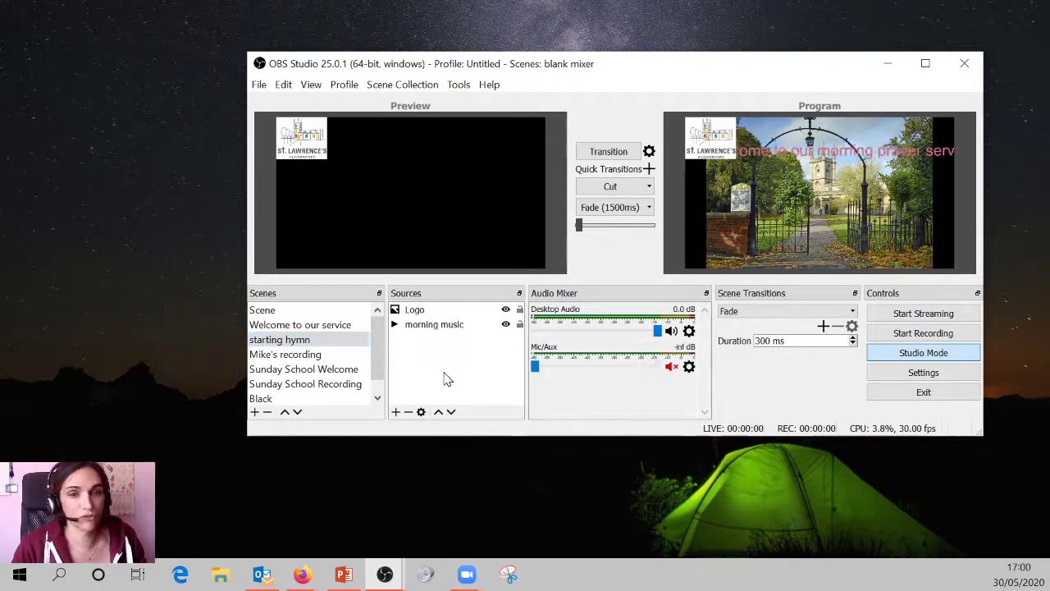
Switch to the scene 'Scene', minimise the Zoom meeting window, and select the Zoom Call source.
{"action": "left_click", "coordinate": [275, 311]}
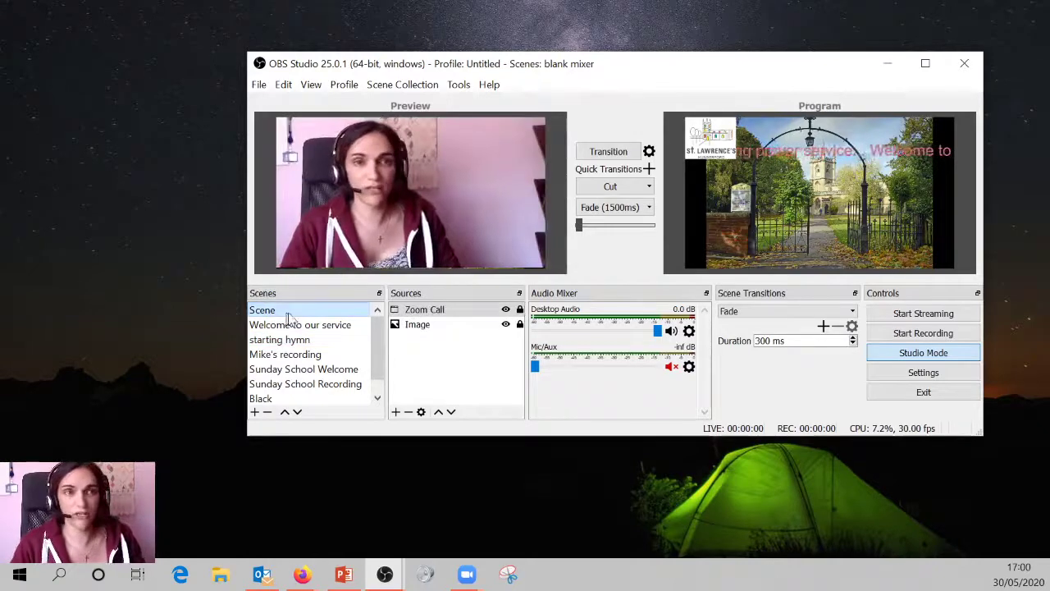
{"action": "key", "text": "alt+Tab"}
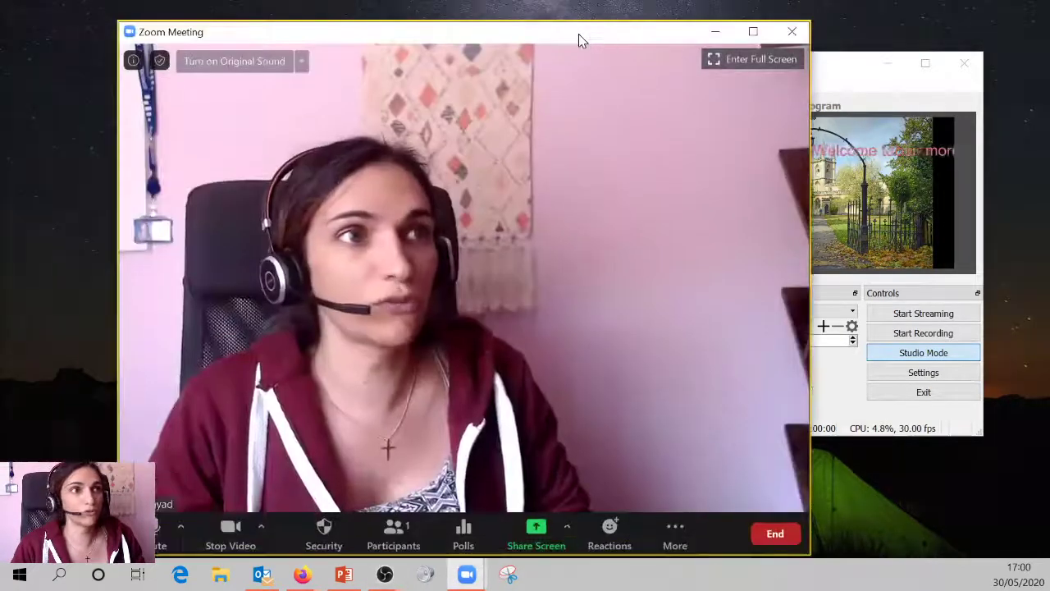
{"action": "left_click_drag", "start_coordinate": [579, 37], "coordinate": [570, 28]}
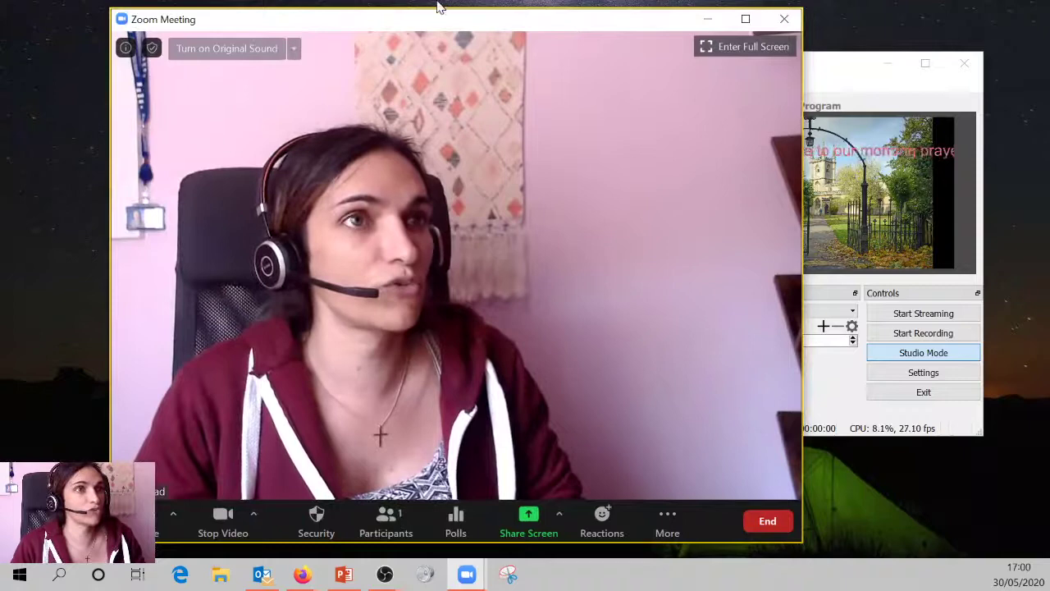
{"action": "left_click_drag", "start_coordinate": [648, 23], "coordinate": [210, 124]}
{"action": "left_click", "coordinate": [270, 119]}
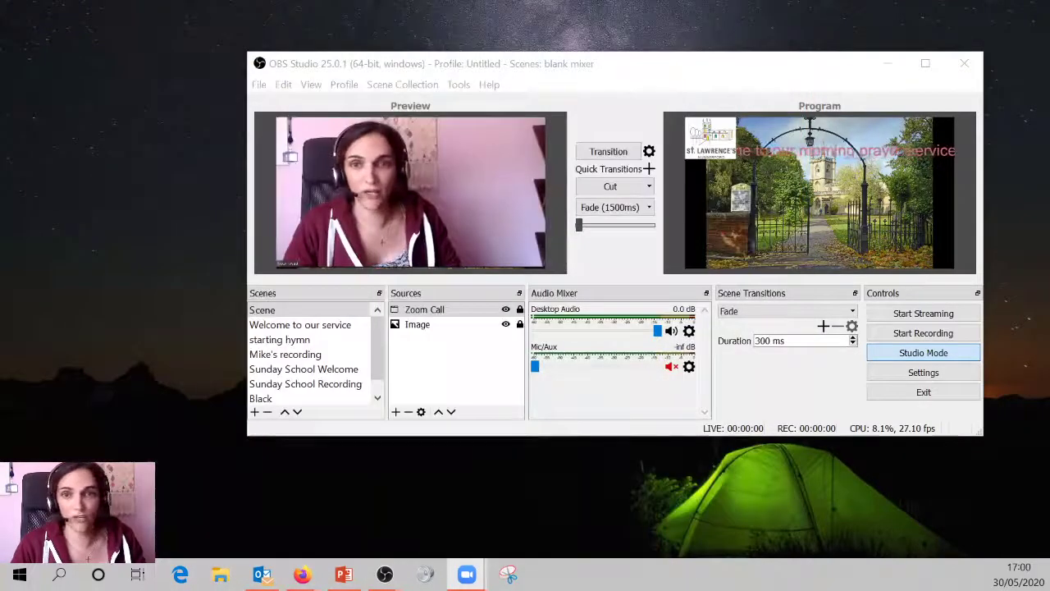
{"action": "left_click", "coordinate": [407, 314]}
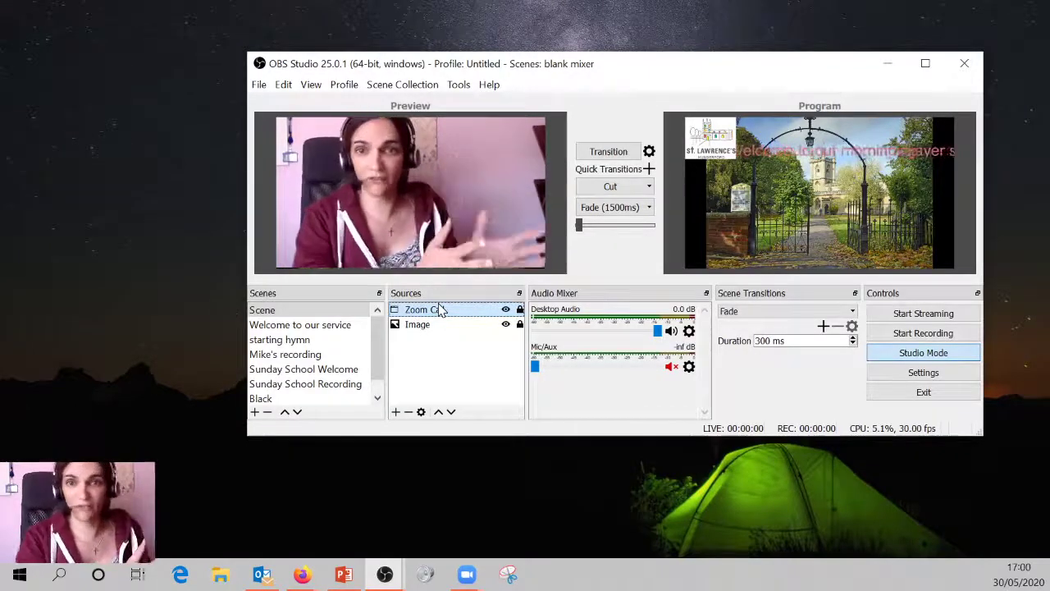
In Zoom Call's filters, delete the old Chroma Key and add a new Chroma Key named 'Solid Red'.
{"action": "right_click", "coordinate": [435, 318]}
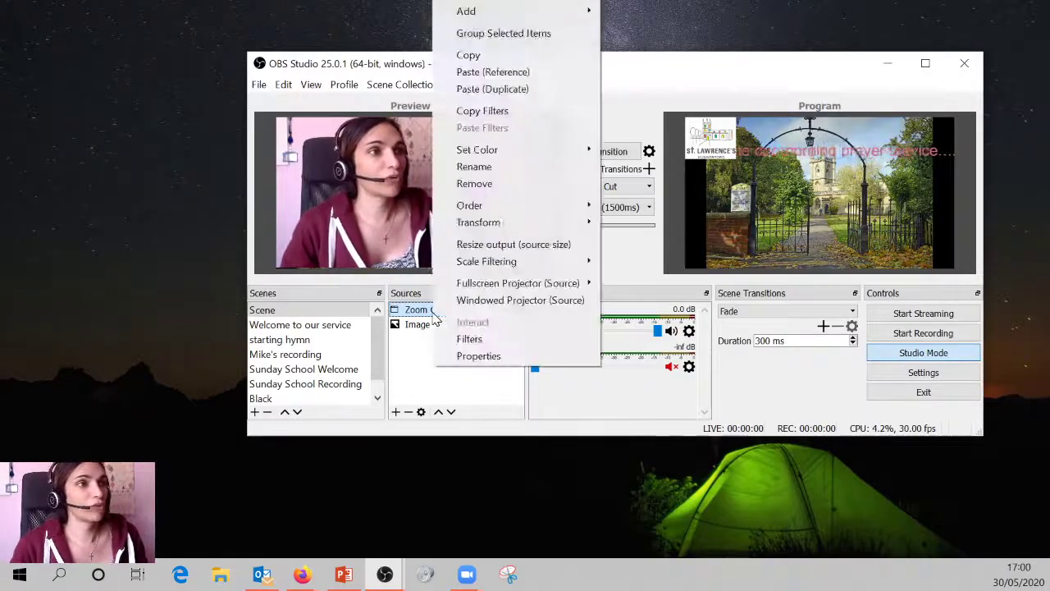
{"action": "left_click", "coordinate": [482, 339]}
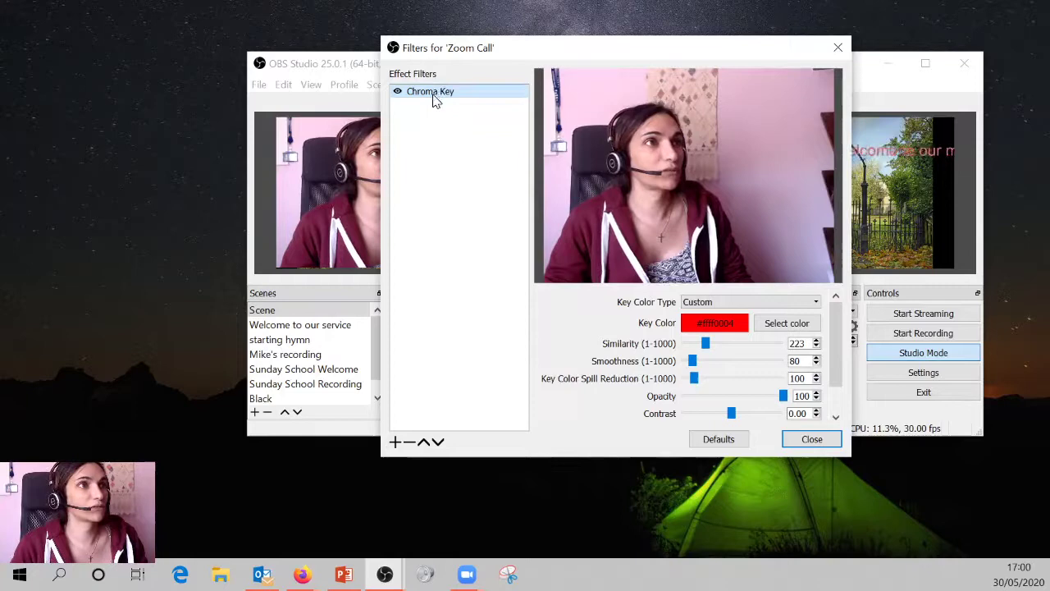
{"action": "left_click", "coordinate": [408, 442]}
{"action": "left_click", "coordinate": [644, 280]}
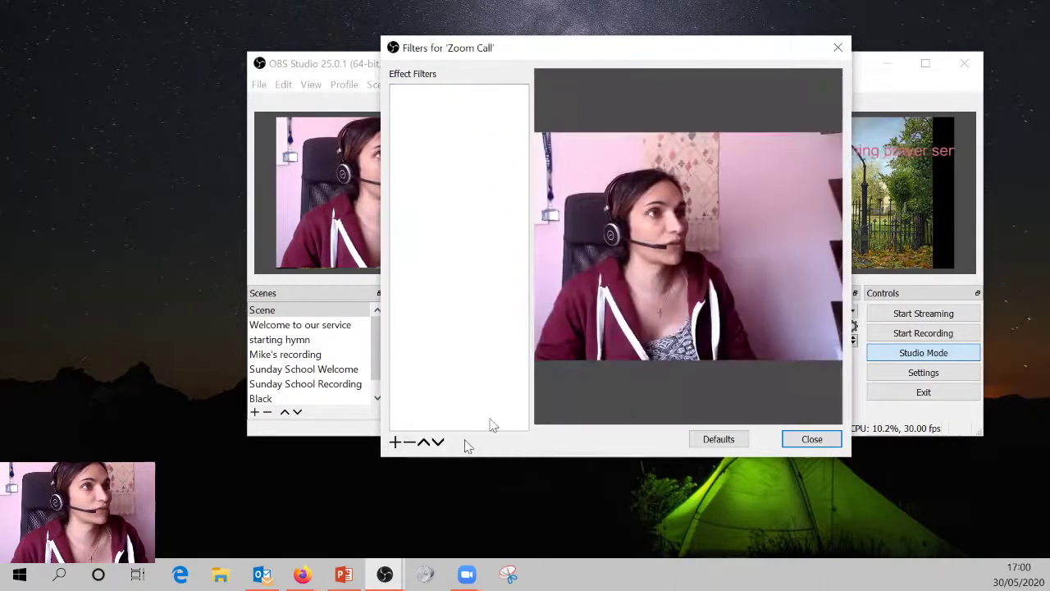
{"action": "left_click", "coordinate": [395, 443]}
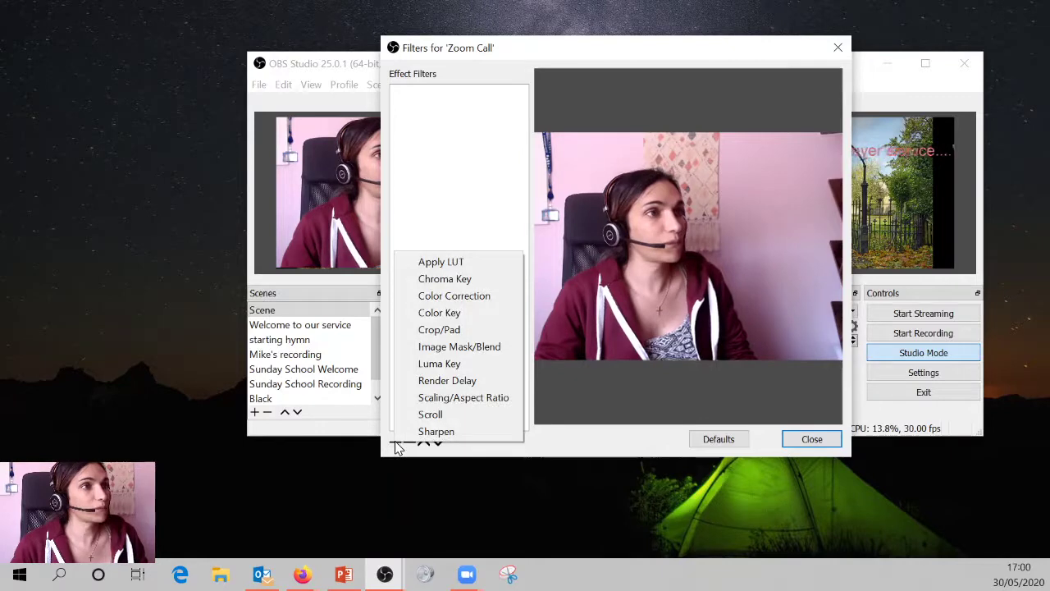
{"action": "left_click", "coordinate": [446, 279]}
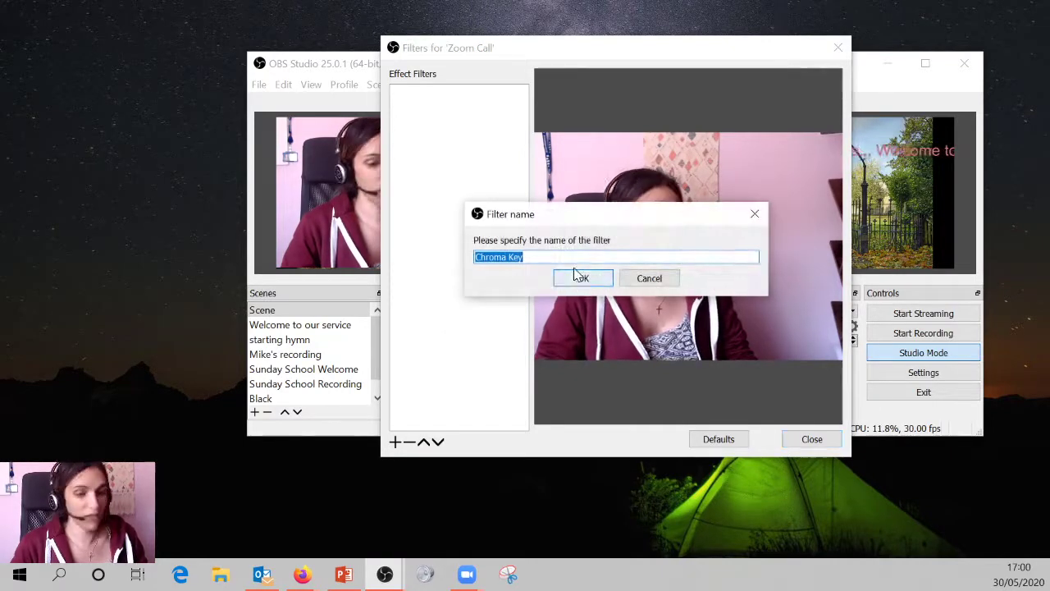
{"action": "type", "text": "Solid Red"}
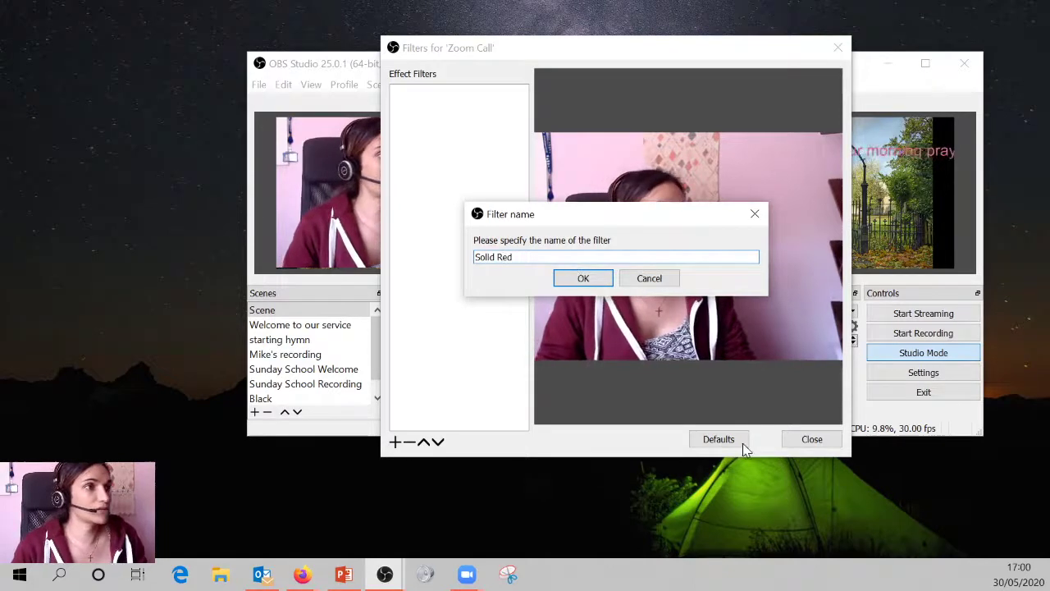
Confirm the Solid Red filter and set its key colour type to Custom red #ff0004.
{"action": "left_click", "coordinate": [581, 278]}
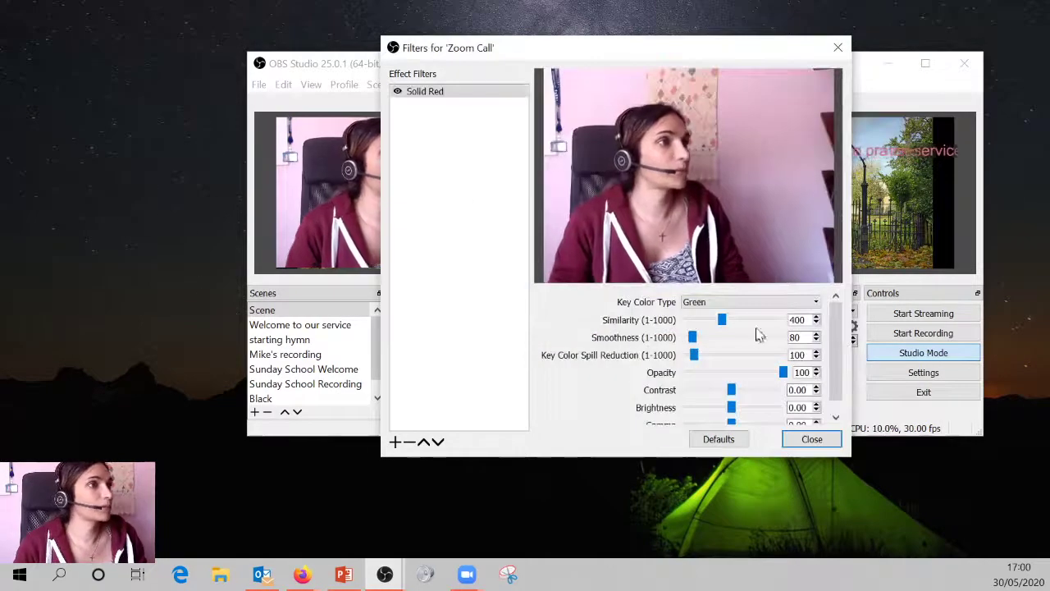
{"action": "left_click", "coordinate": [767, 302]}
{"action": "left_click", "coordinate": [737, 352]}
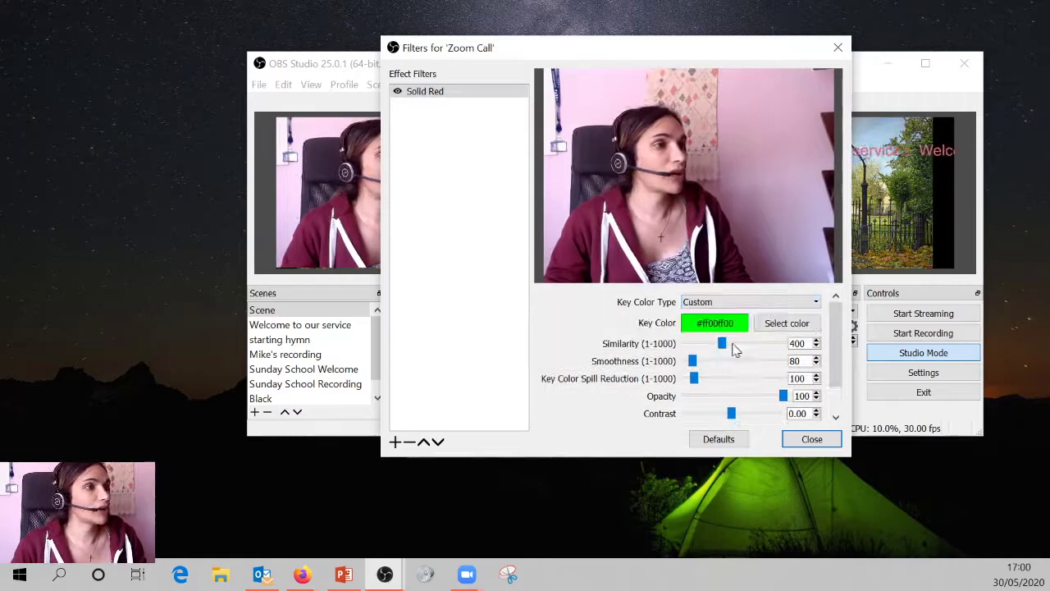
{"action": "left_click", "coordinate": [776, 327]}
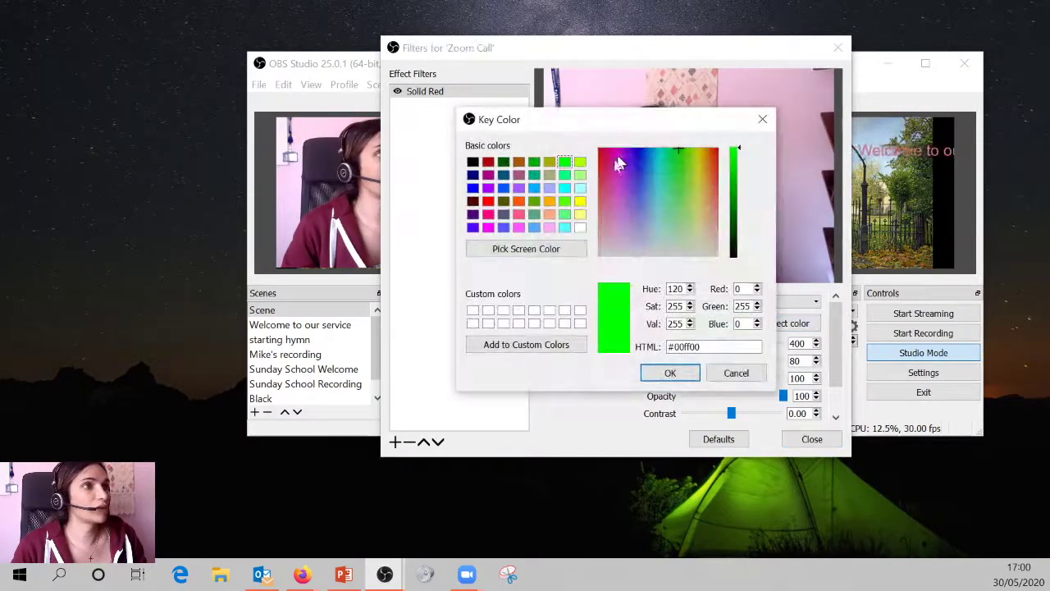
{"action": "left_click_drag", "start_coordinate": [618, 163], "coordinate": [585, 139]}
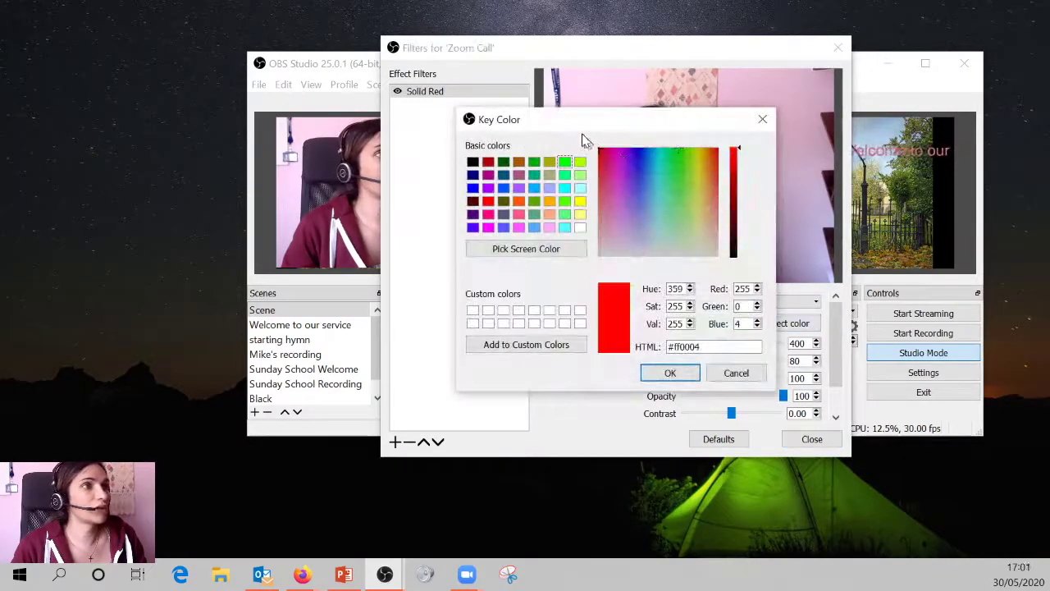
{"action": "left_click", "coordinate": [671, 373]}
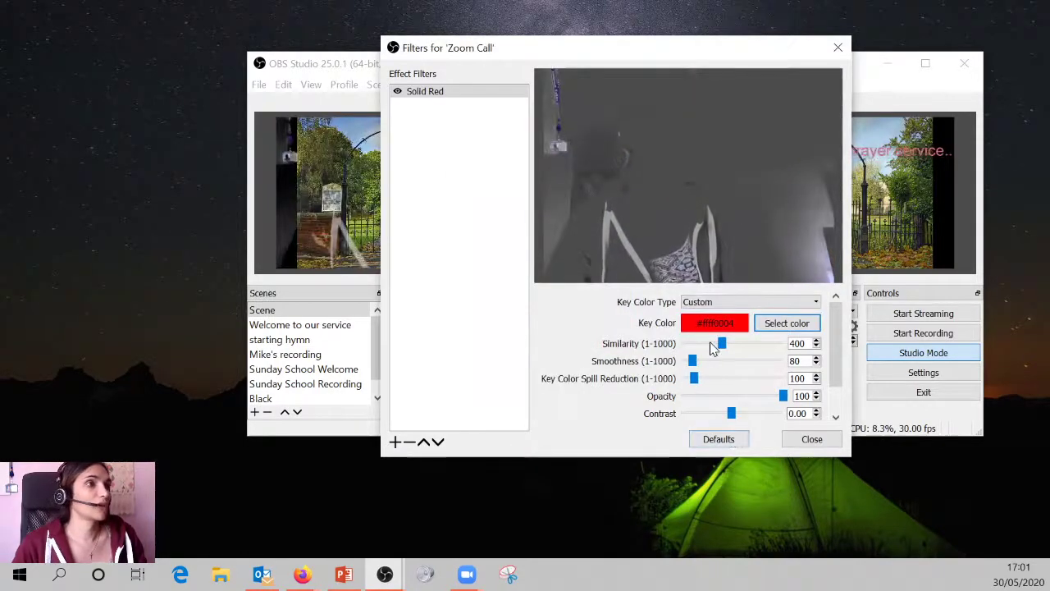
Tune the Similarity slider to about 170 while watching the preview, then close the filters.
{"action": "mouse_move", "coordinate": [719, 344]}
{"action": "left_mouse_down"}
{"action": "mouse_move", "coordinate": [664, 329]}
{"action": "mouse_move", "coordinate": [717, 347]}
{"action": "left_mouse_up"}
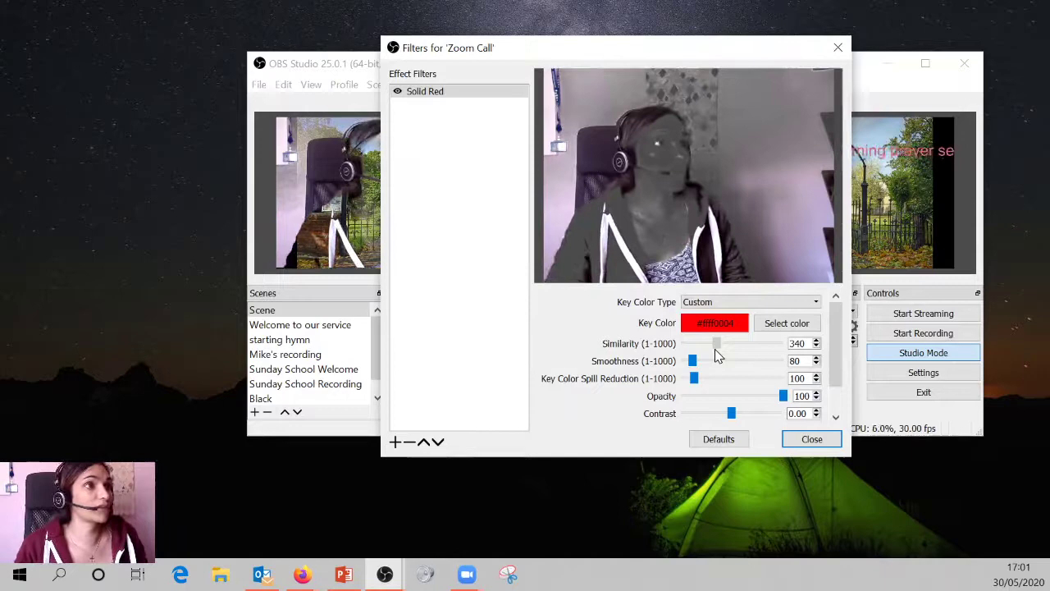
{"action": "left_click_drag", "start_coordinate": [643, 50], "coordinate": [753, 110]}
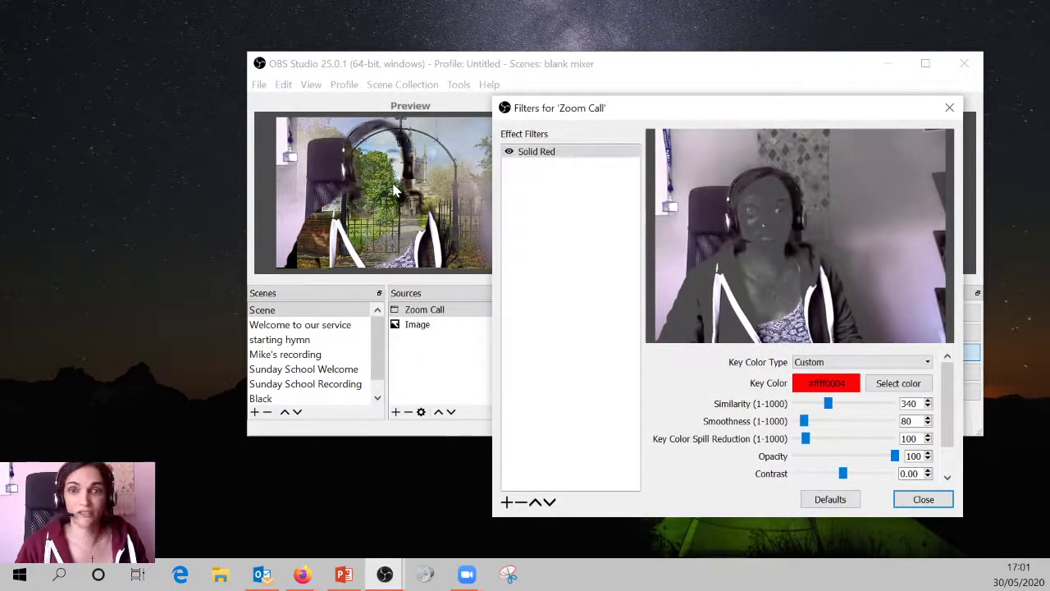
{"action": "left_click_drag", "start_coordinate": [828, 404], "coordinate": [812, 408]}
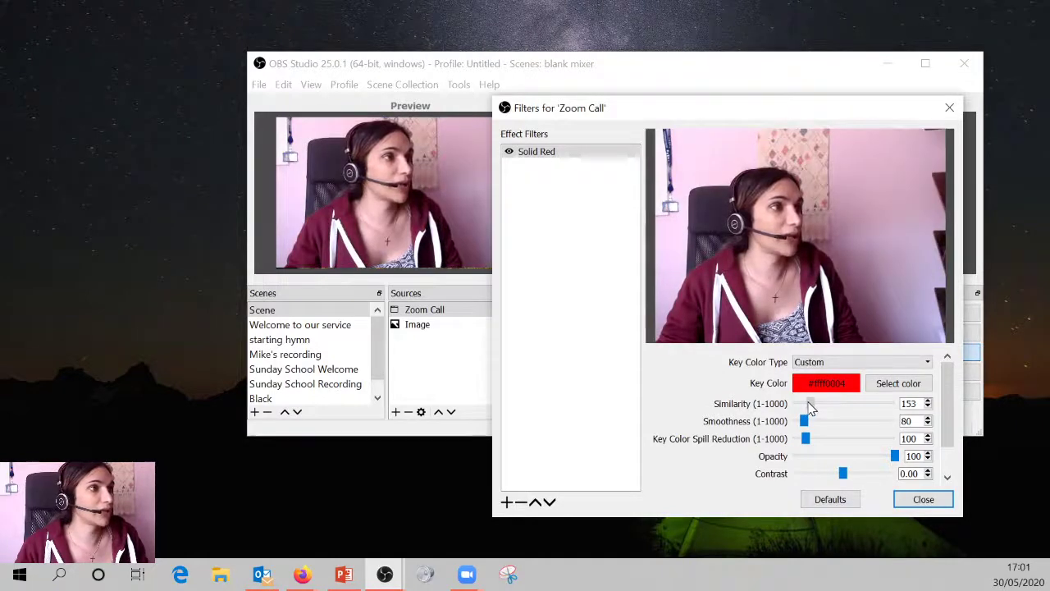
{"action": "left_click_drag", "start_coordinate": [811, 407], "coordinate": [812, 407]}
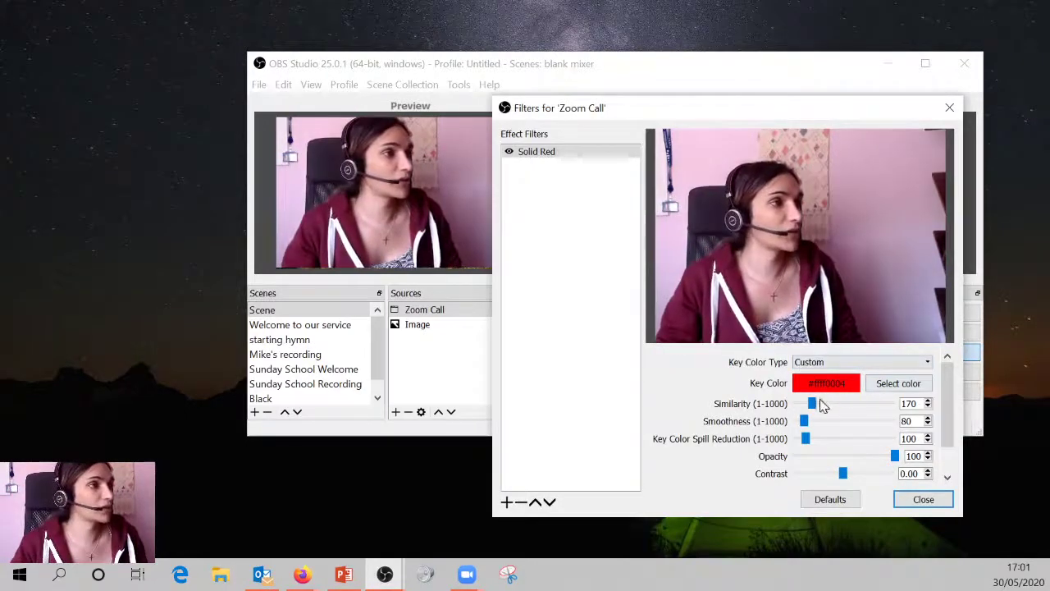
{"action": "left_click_drag", "start_coordinate": [818, 403], "coordinate": [816, 410]}
{"action": "left_click", "coordinate": [923, 499]}
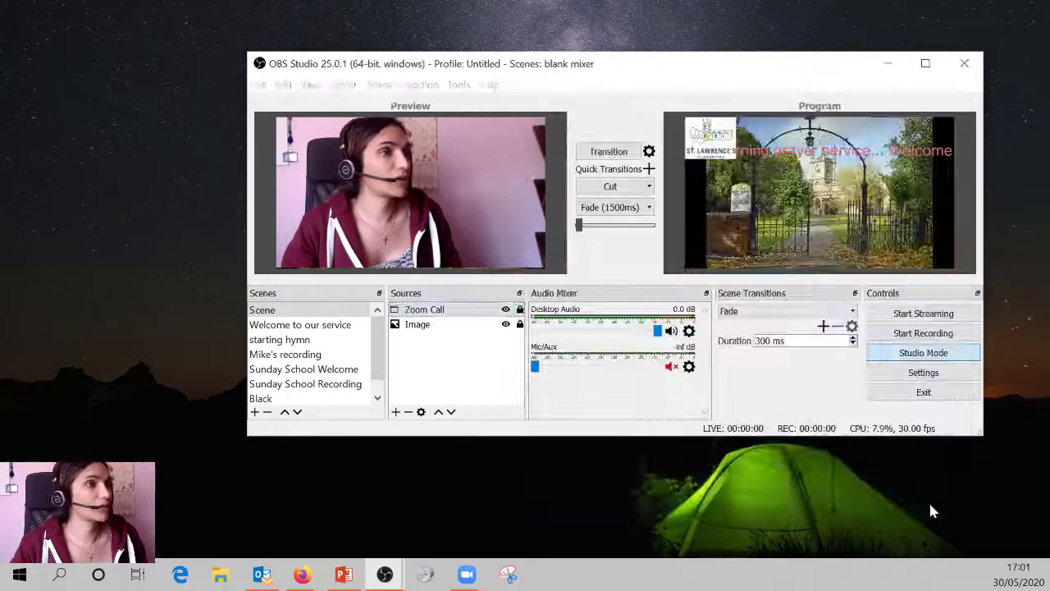
Toggle the Zoom Call webcam off and on, then fade the webcam scene into Program.
{"action": "left_click", "coordinate": [506, 310]}
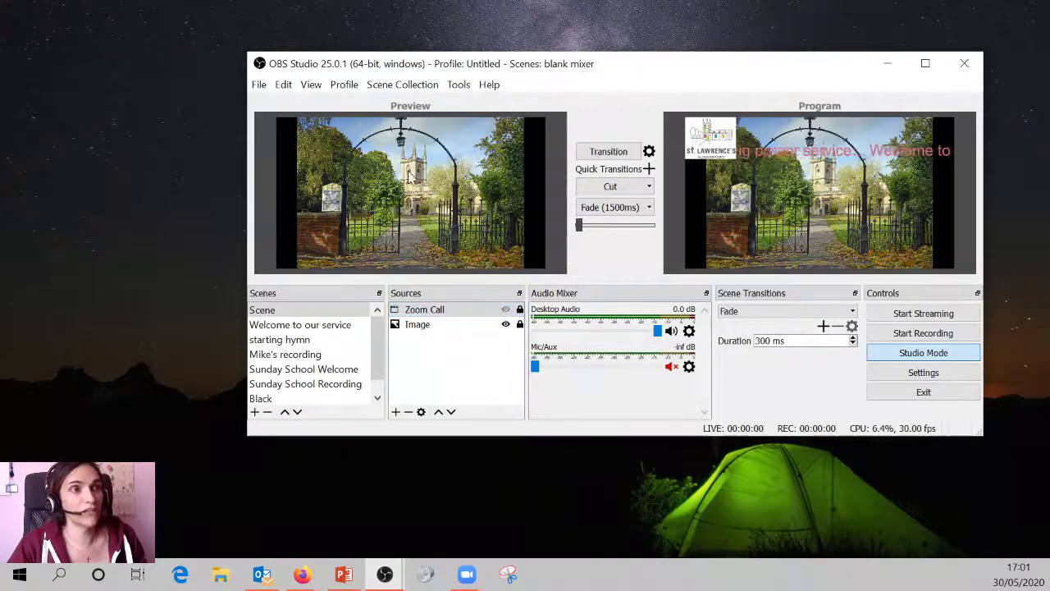
{"action": "left_click", "coordinate": [435, 329]}
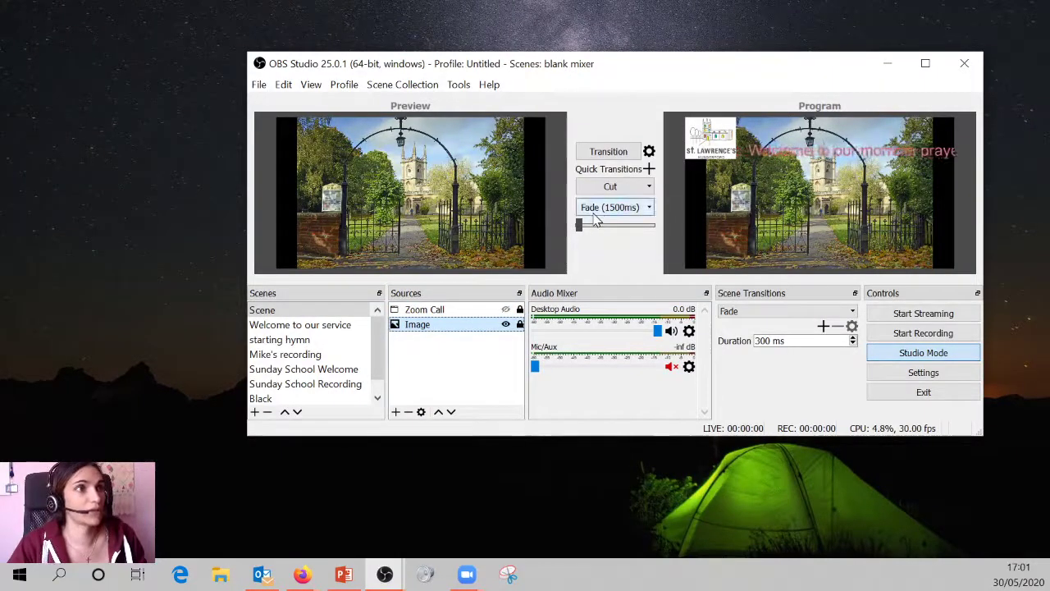
{"action": "left_click", "coordinate": [609, 151]}
{"action": "left_click", "coordinate": [309, 325]}
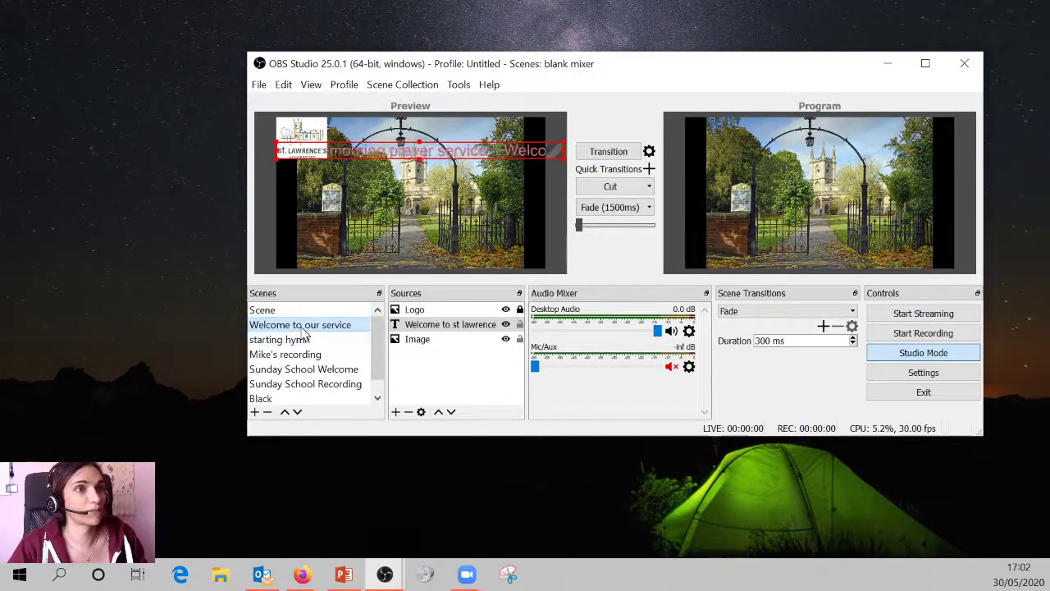
{"action": "left_click", "coordinate": [300, 312]}
{"action": "left_click", "coordinate": [514, 311]}
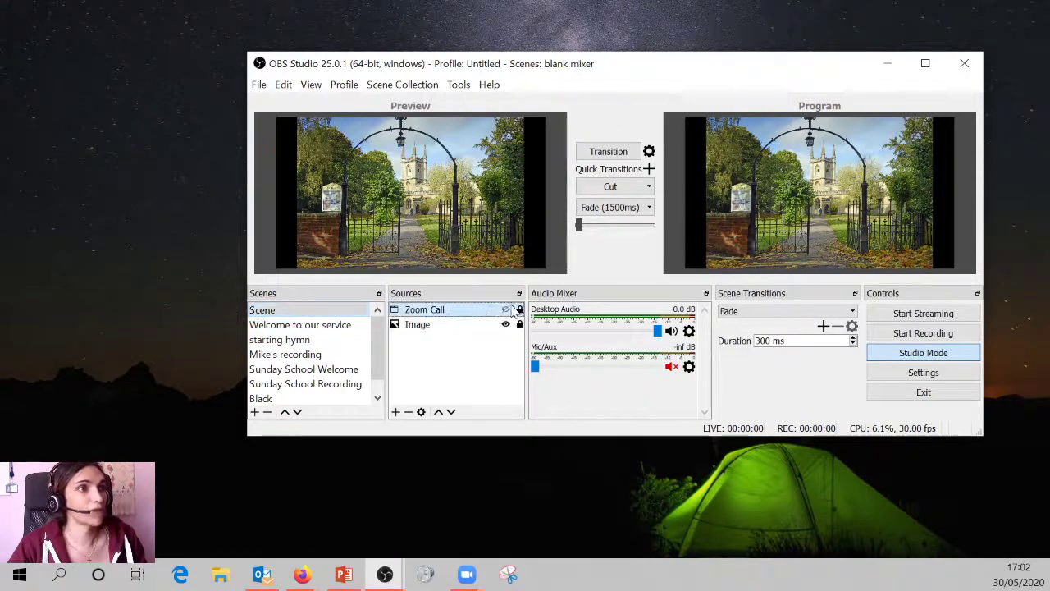
{"action": "left_click", "coordinate": [506, 310]}
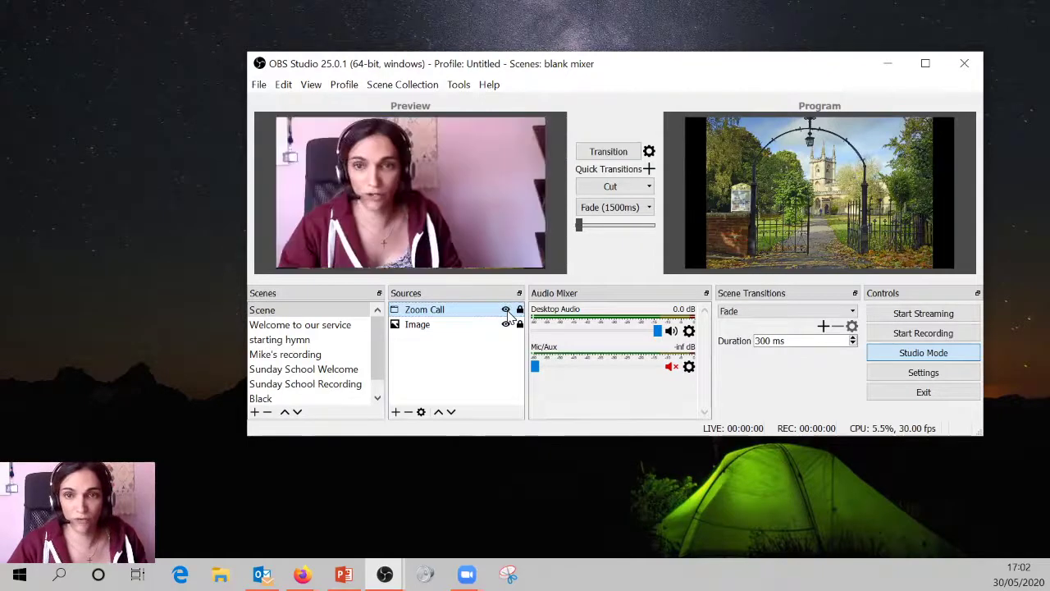
{"action": "left_click", "coordinate": [600, 209]}
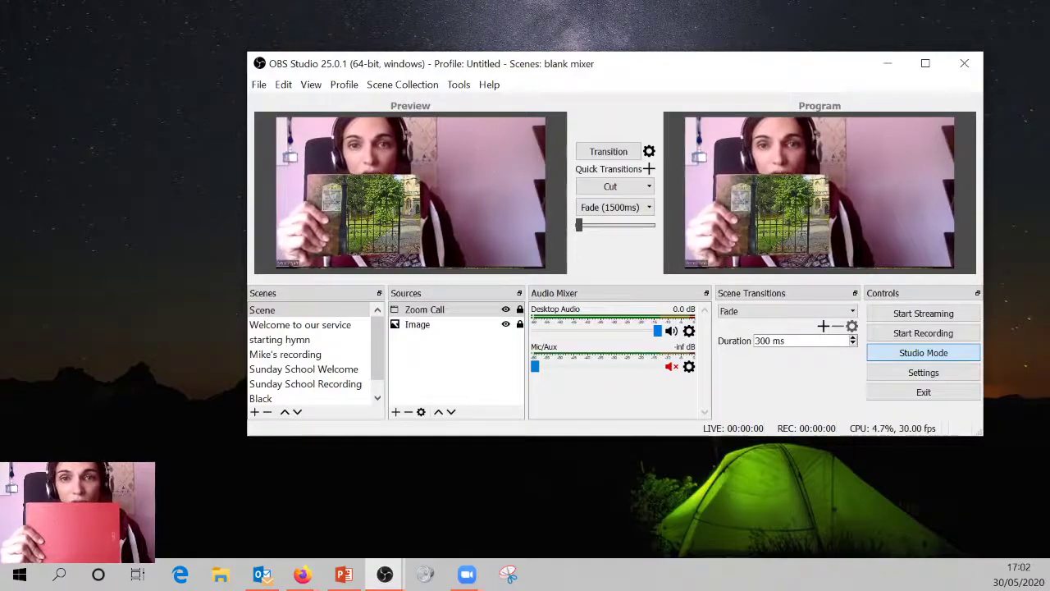
Nudge the Zoom window left, then toggle the Zoom Call source's visibility off and back on.
{"action": "left_click", "coordinate": [466, 573]}
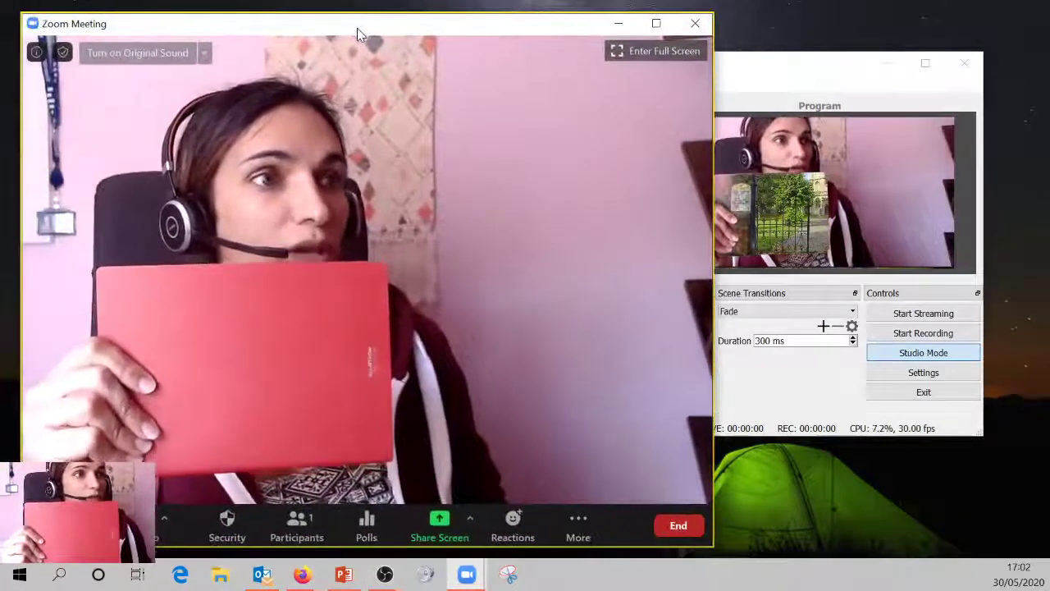
{"action": "left_click_drag", "start_coordinate": [357, 28], "coordinate": [348, 28]}
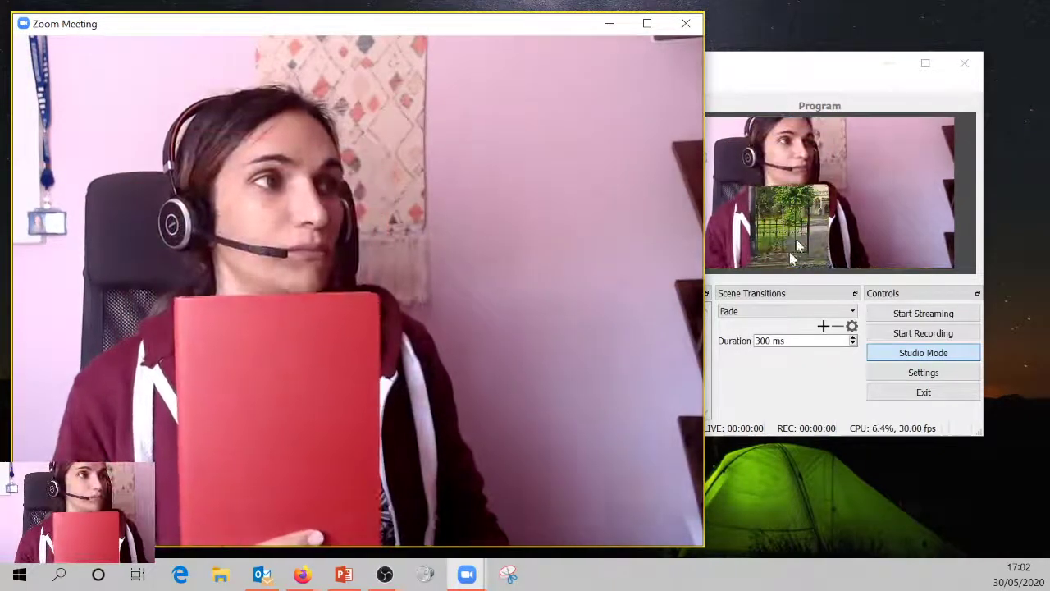
{"action": "mouse_move", "coordinate": [541, 38]}
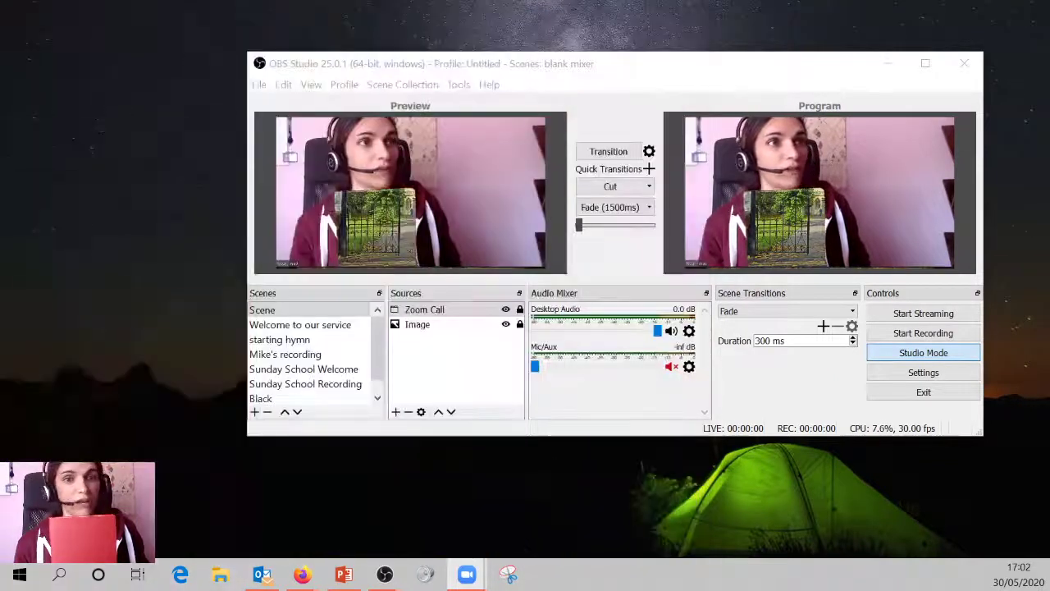
{"action": "left_click", "coordinate": [505, 310]}
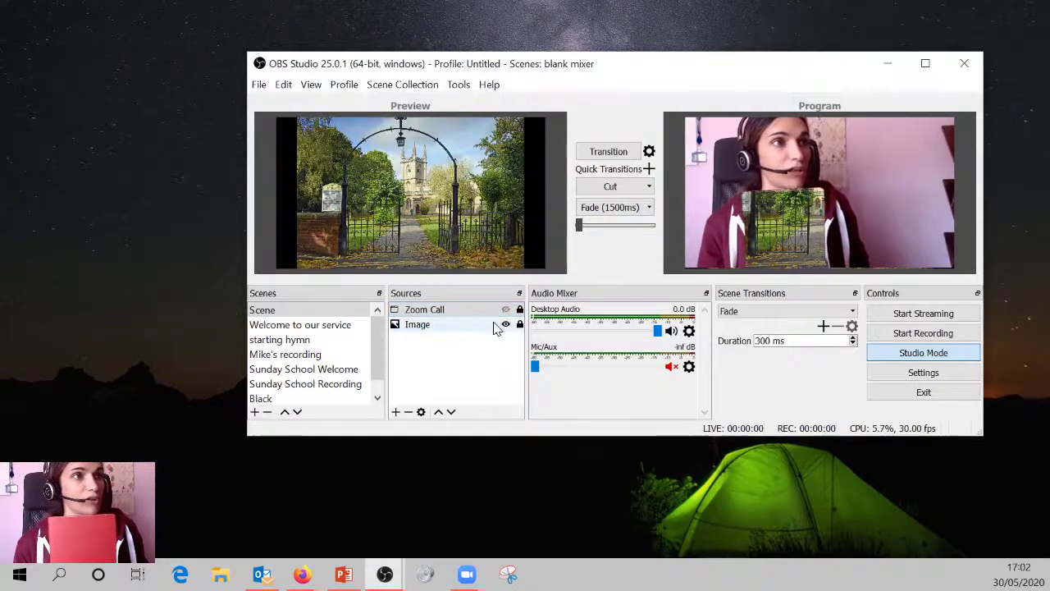
{"action": "left_click", "coordinate": [507, 310]}
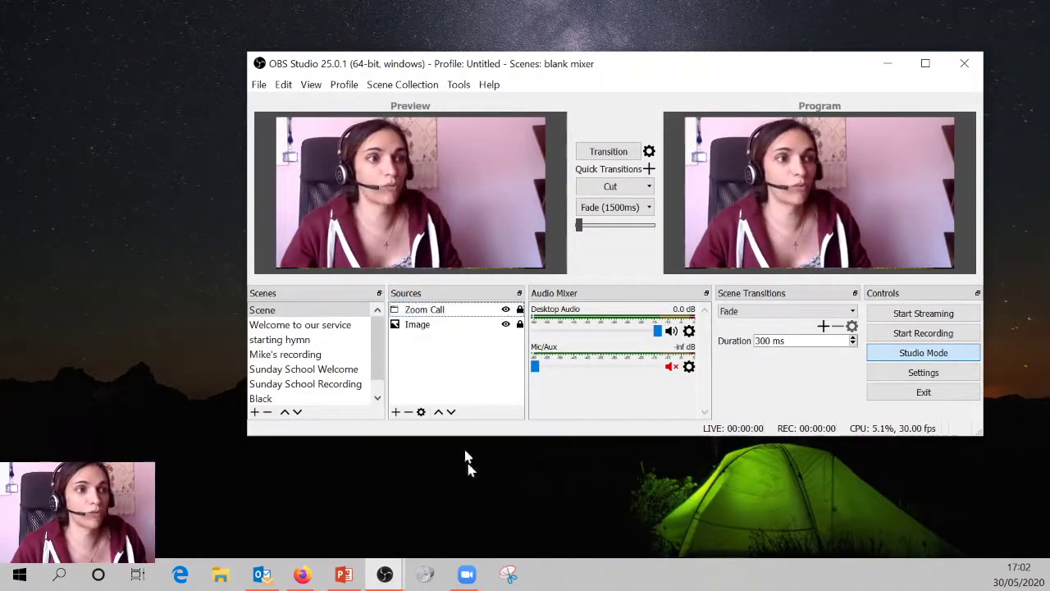
Launch PowerPoint 2013 from the taskbar and create a blank presentation.
{"action": "left_click", "coordinate": [351, 579]}
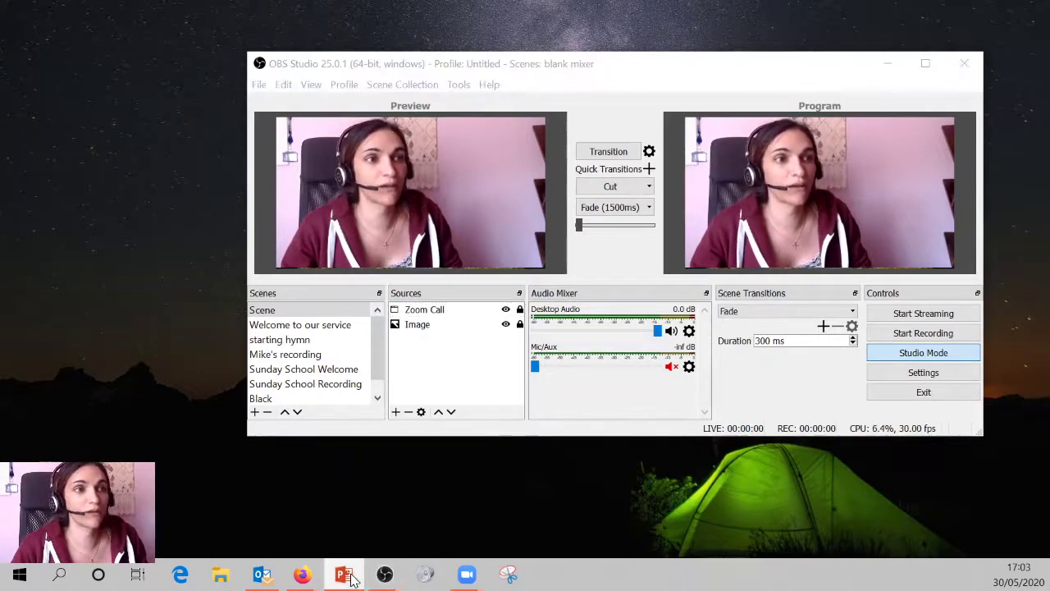
{"action": "right_click", "coordinate": [351, 579]}
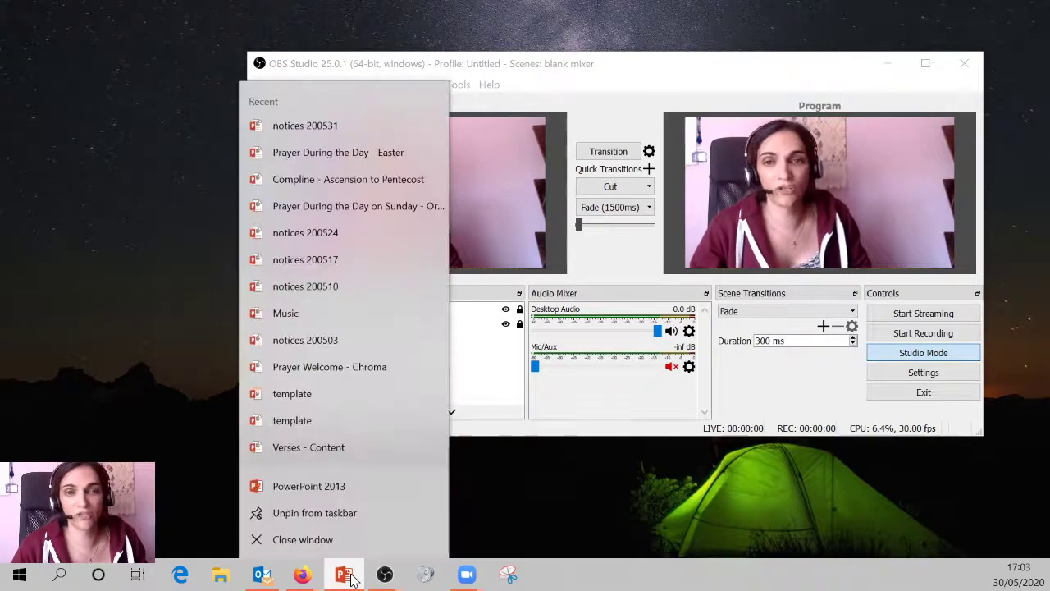
{"action": "left_click", "coordinate": [336, 484]}
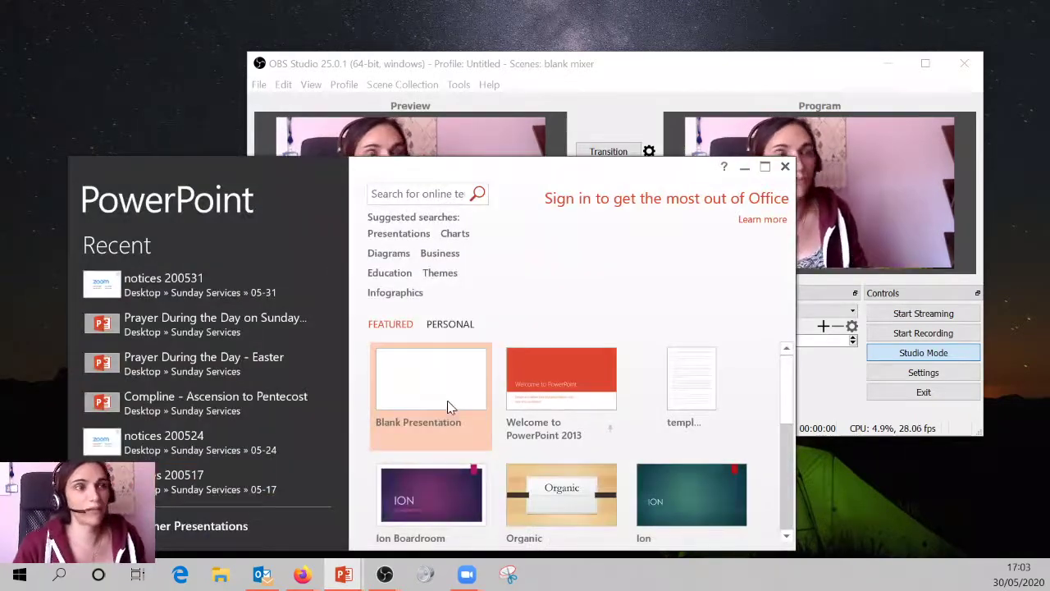
{"action": "left_click", "coordinate": [447, 405]}
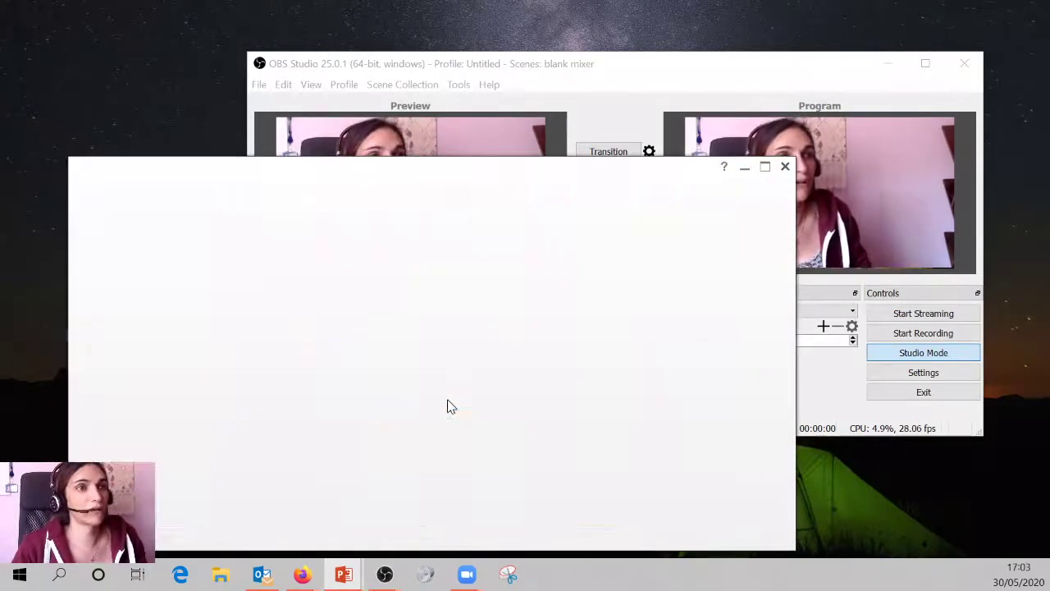
Delete the title and subtitle placeholders, then arrange PowerPoint in front of OBS.
{"action": "left_click", "coordinate": [649, 346]}
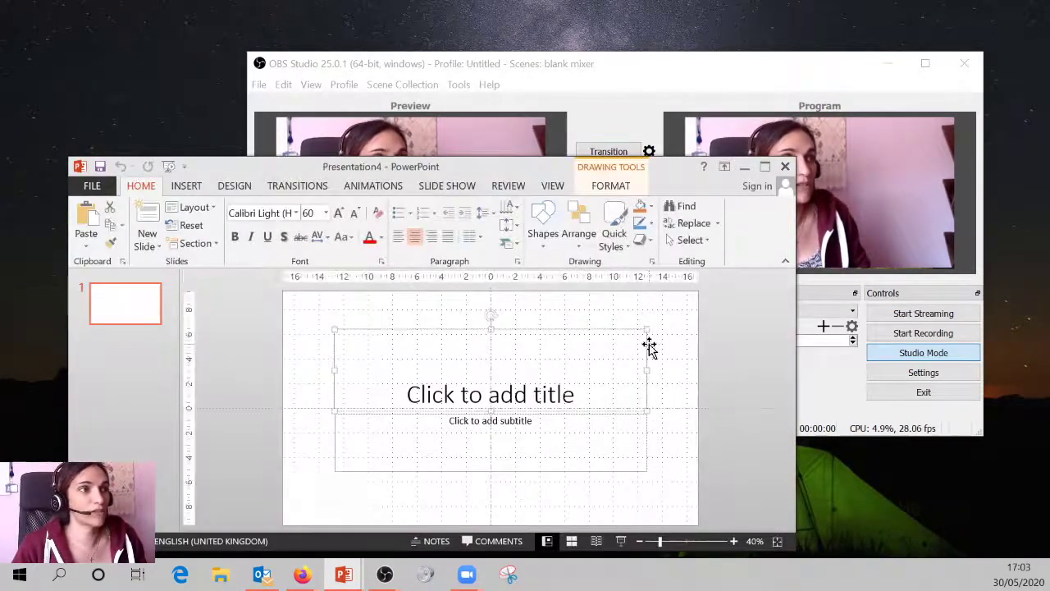
{"action": "key", "text": "Delete"}
{"action": "left_click", "coordinate": [649, 439]}
{"action": "key", "text": "Delete"}
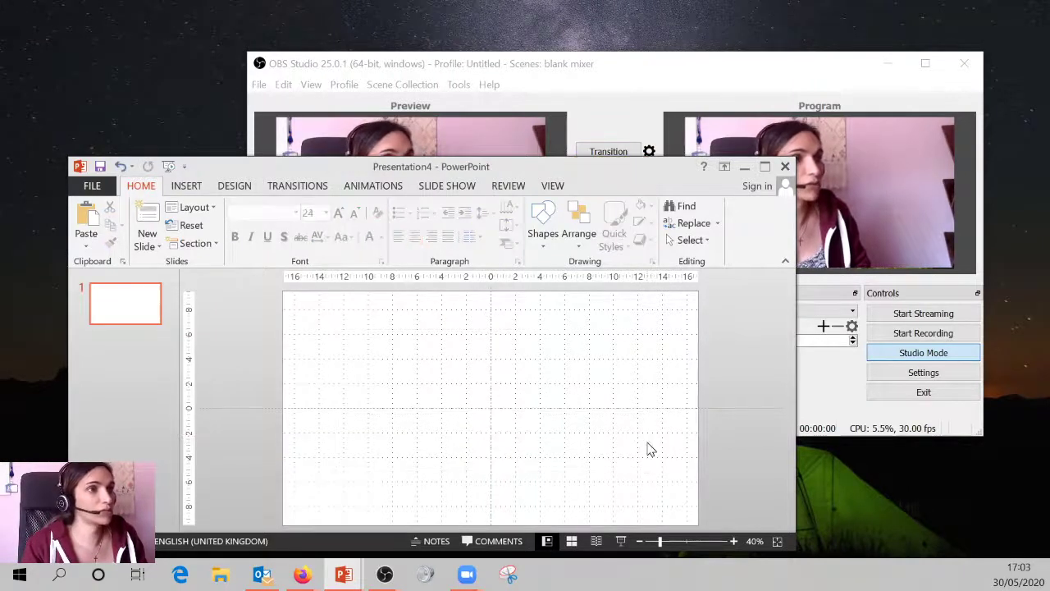
{"action": "left_click_drag", "start_coordinate": [669, 179], "coordinate": [661, 145]}
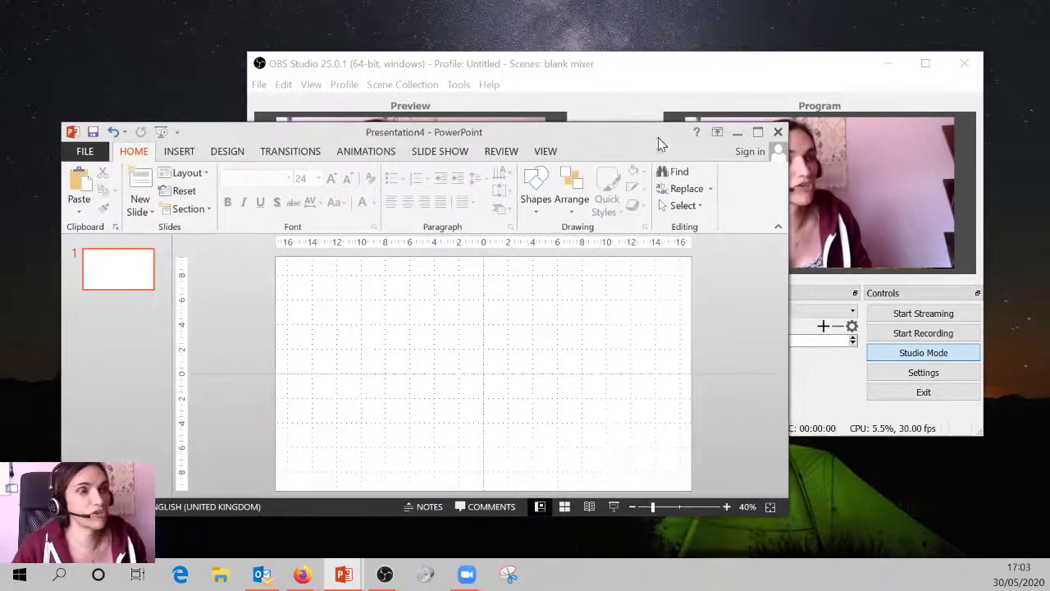
{"action": "left_click_drag", "start_coordinate": [687, 63], "coordinate": [716, 47]}
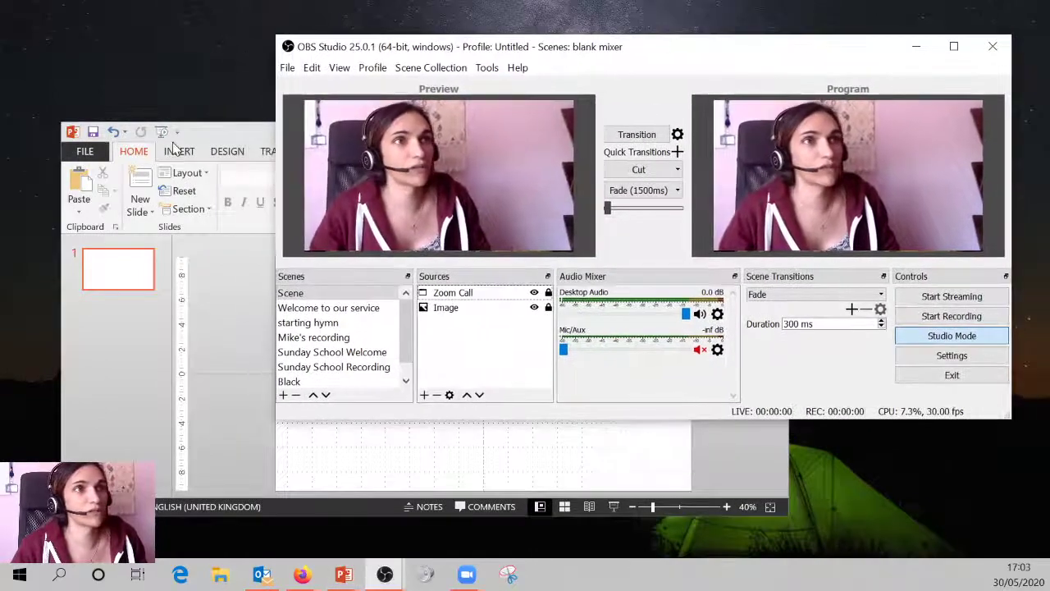
{"action": "left_click", "coordinate": [425, 447]}
Set the slide background to solid bright green via Format Background and apply it to all slides.
{"action": "right_click", "coordinate": [425, 316]}
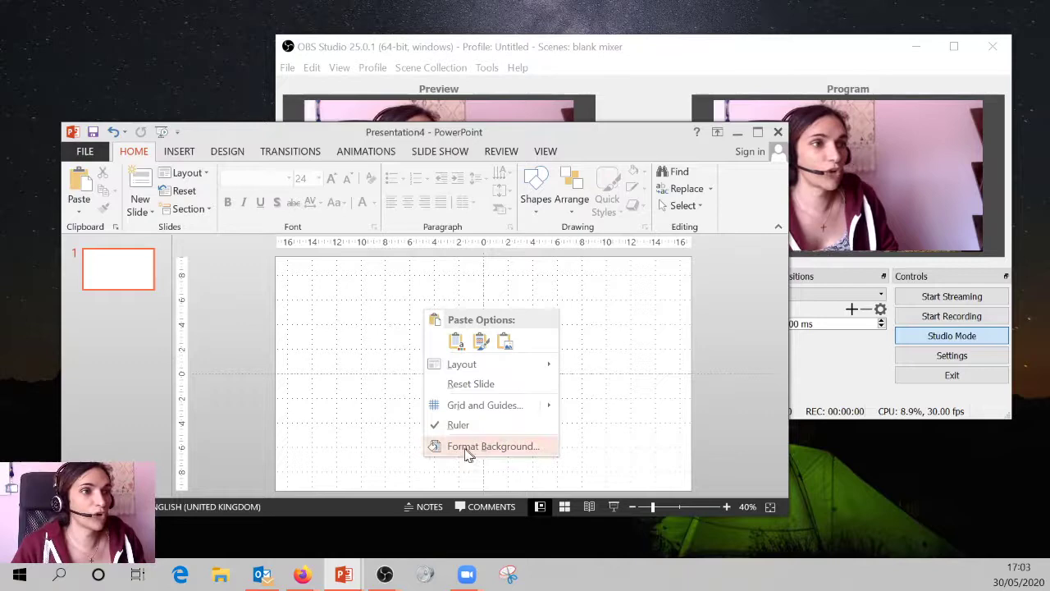
{"action": "right_click", "coordinate": [376, 271]}
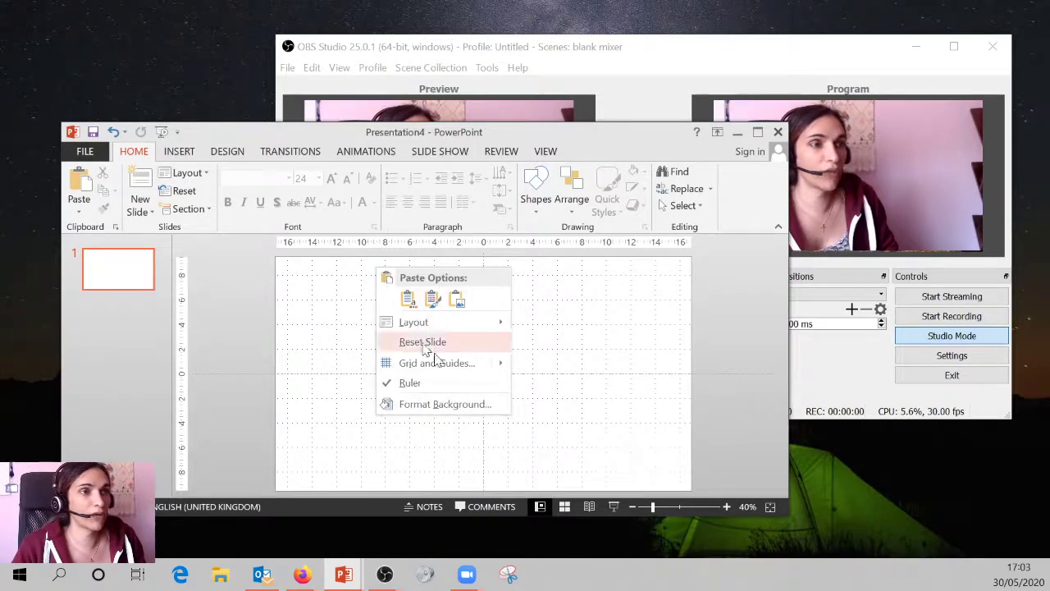
{"action": "left_click", "coordinate": [449, 406]}
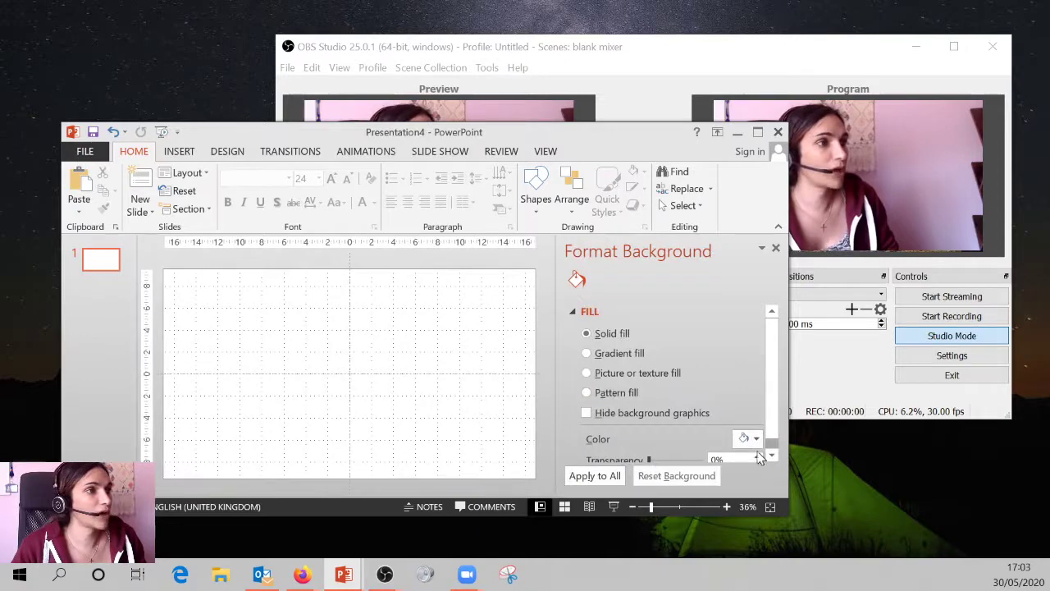
{"action": "left_click", "coordinate": [753, 439]}
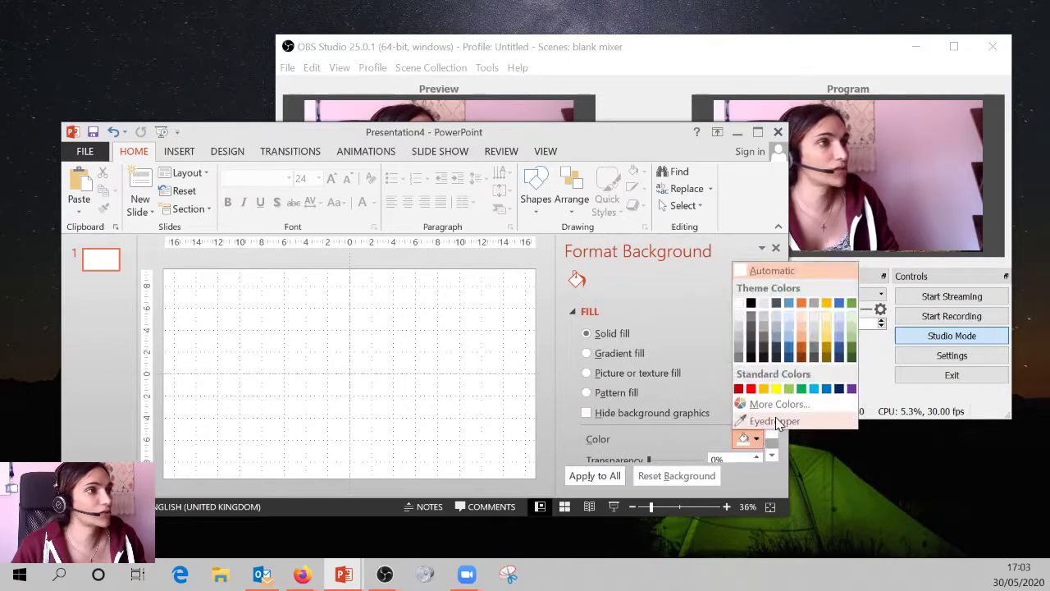
{"action": "left_click", "coordinate": [772, 404]}
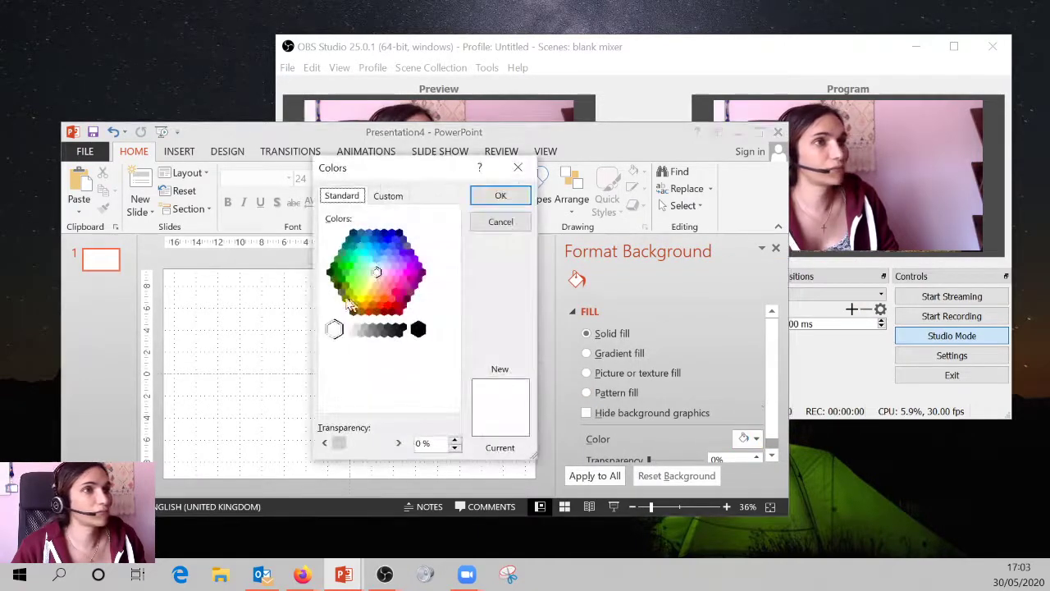
{"action": "left_click", "coordinate": [350, 267]}
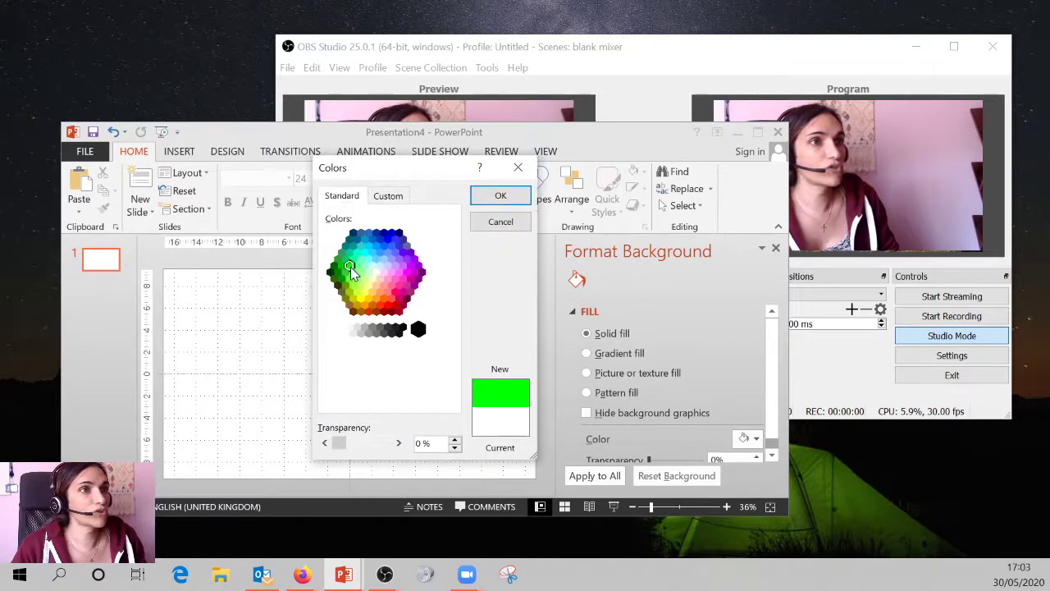
{"action": "left_click", "coordinate": [501, 195]}
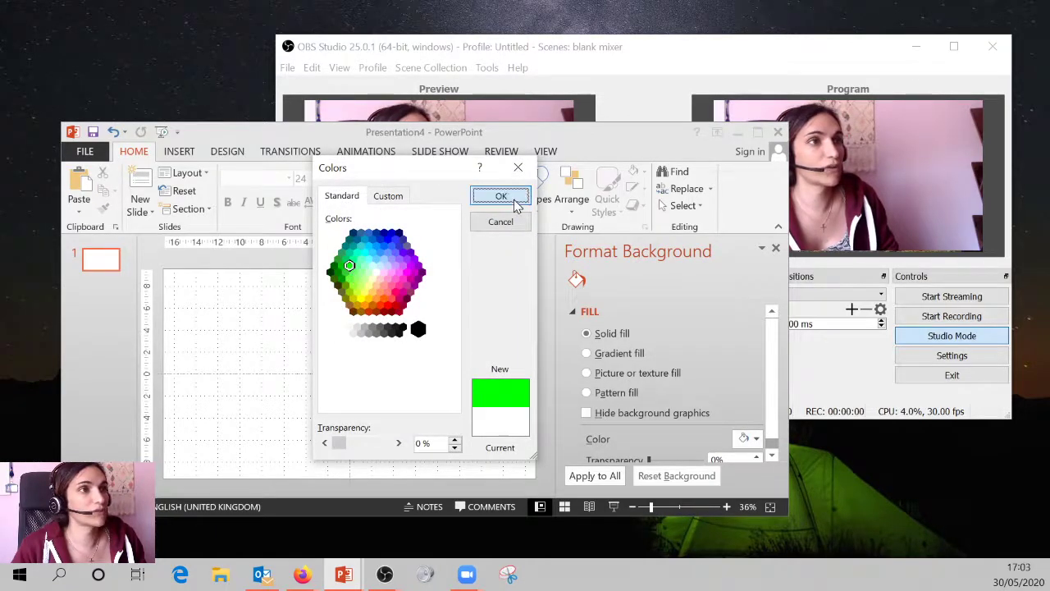
{"action": "left_click", "coordinate": [604, 478]}
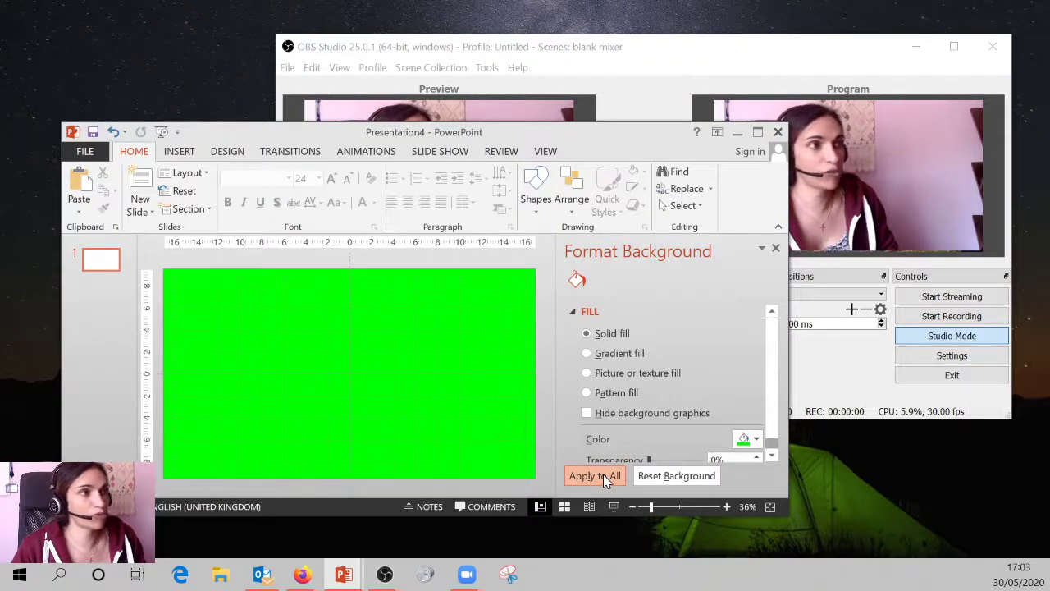
{"action": "left_click", "coordinate": [775, 250]}
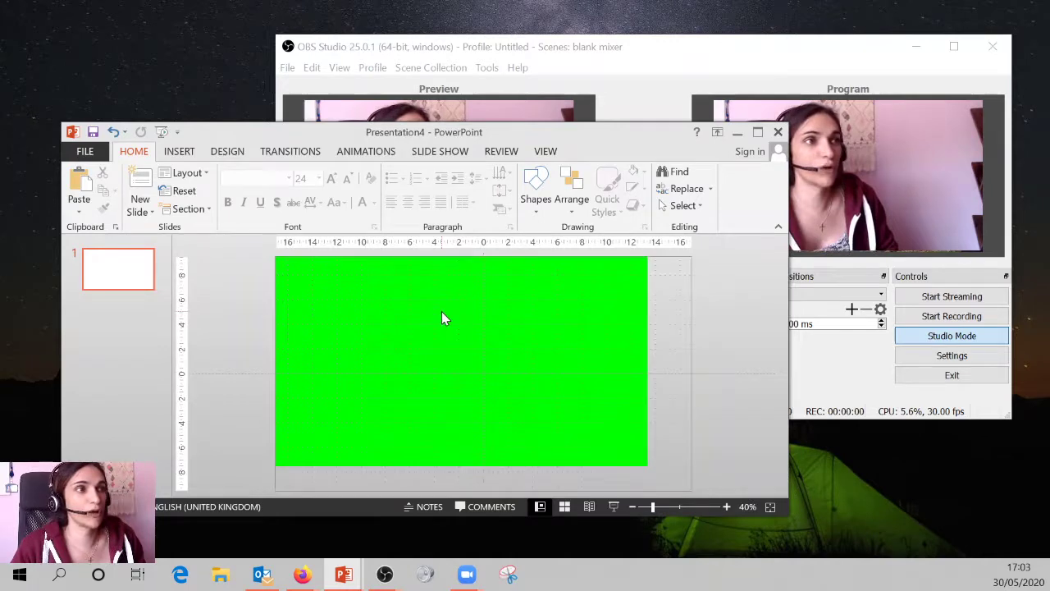
Paste copies of the green slide, delete the white first slide, and narrow the PowerPoint window.
{"action": "right_click", "coordinate": [408, 343]}
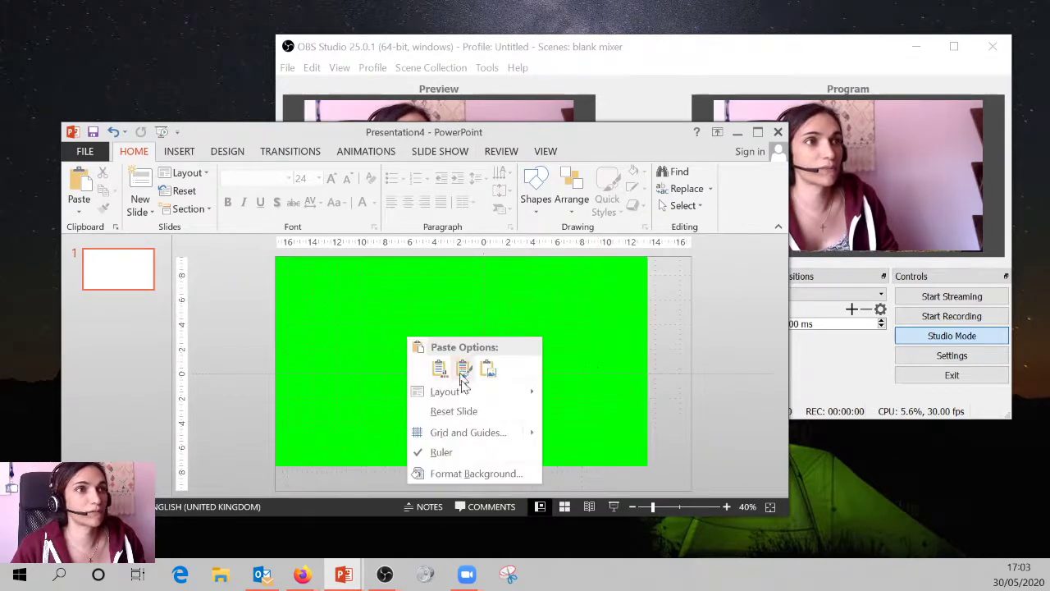
{"action": "left_click", "coordinate": [176, 340]}
{"action": "key", "text": "ctrl+n"}
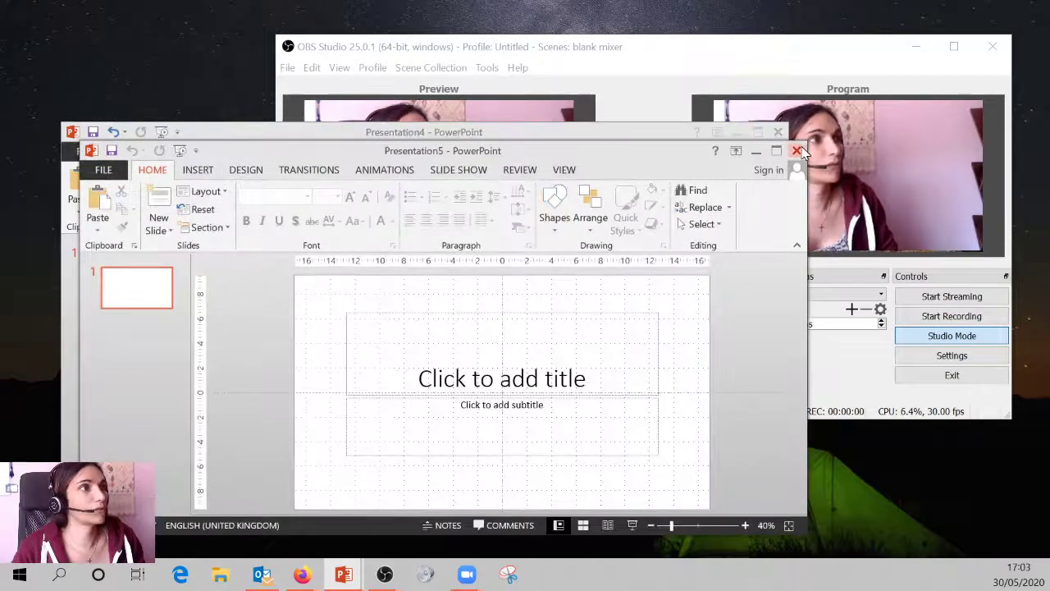
{"action": "left_click", "coordinate": [797, 150]}
{"action": "key", "text": "ctrl+v"}
{"action": "key", "text": "ctrl+v"}
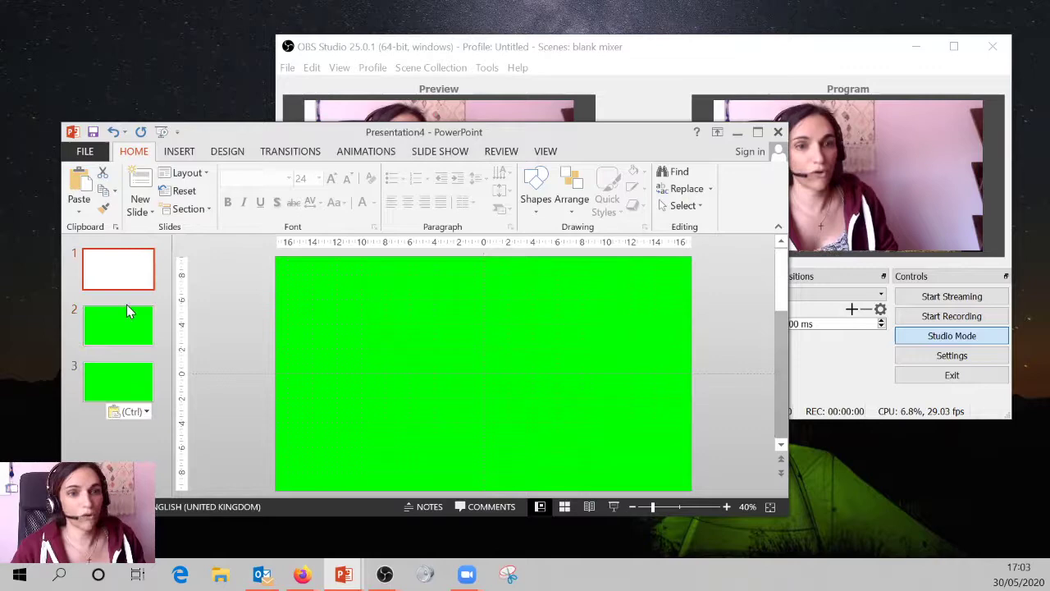
{"action": "left_click", "coordinate": [128, 298]}
{"action": "key", "text": "ctrl+v"}
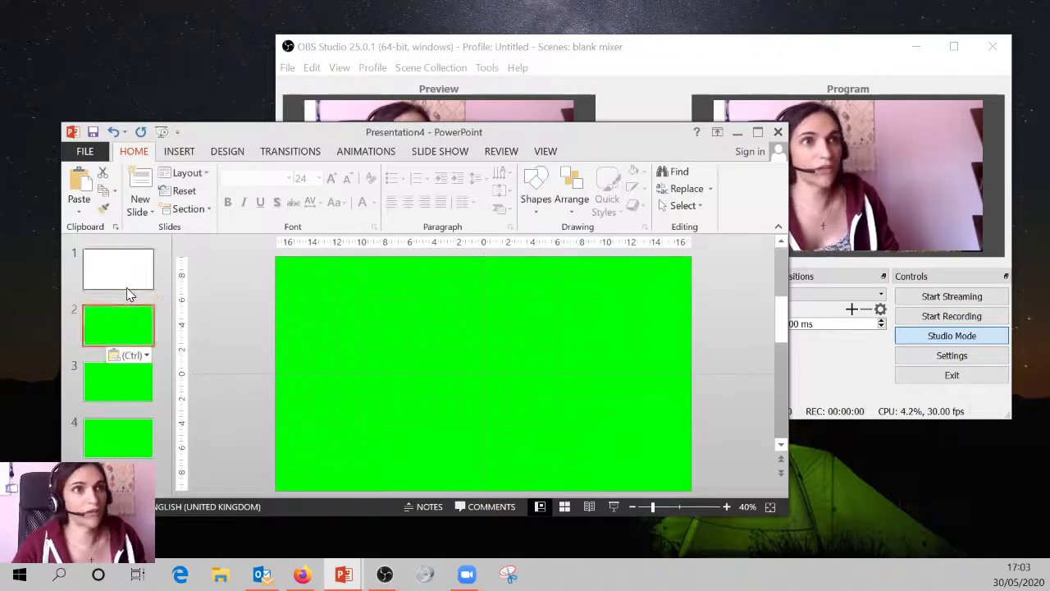
{"action": "key", "text": "Delete"}
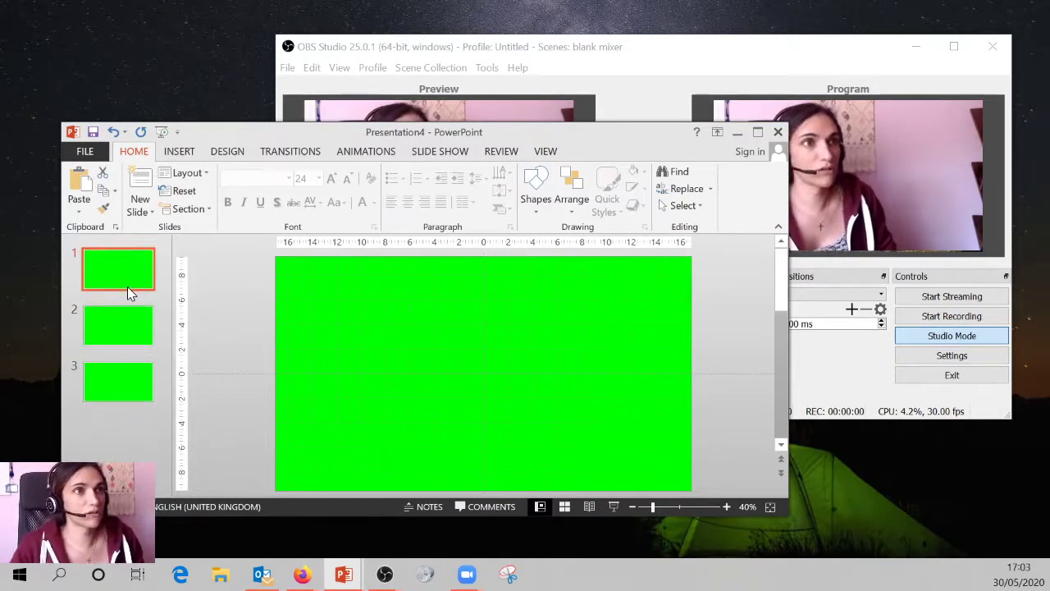
{"action": "left_click", "coordinate": [104, 341]}
{"action": "left_click", "coordinate": [100, 283]}
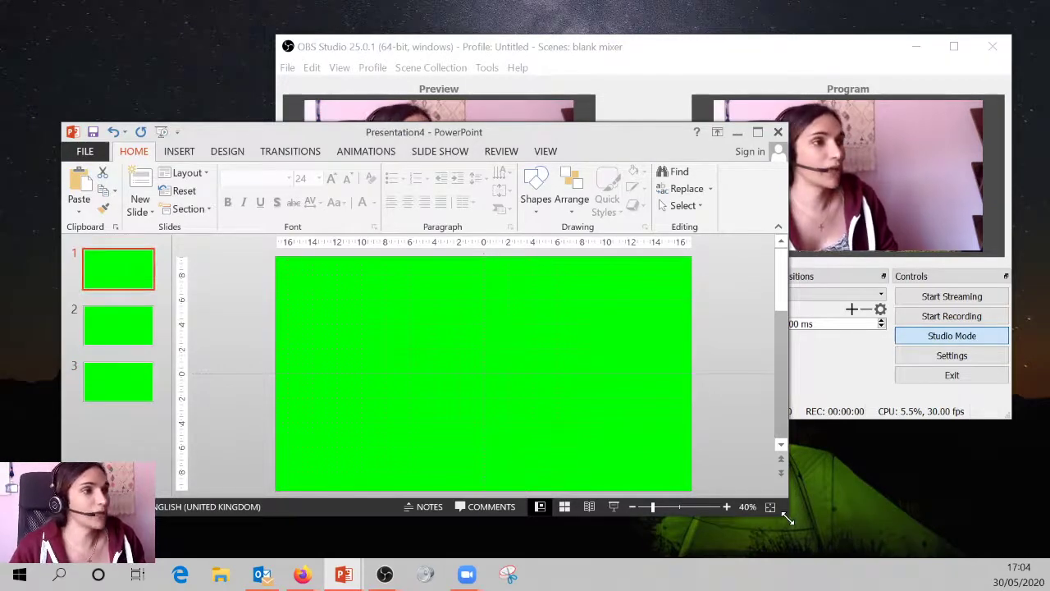
{"action": "left_click_drag", "start_coordinate": [745, 533], "coordinate": [710, 529]}
Add a Window Capture source in OBS set to the Presentation4 PowerPoint window.
{"action": "left_click", "coordinate": [755, 71]}
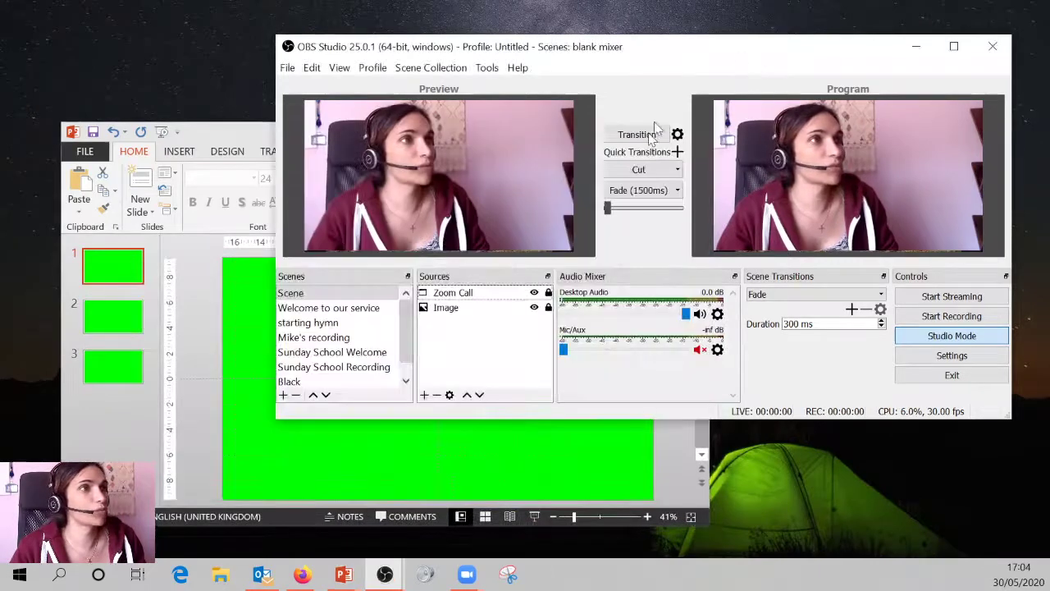
{"action": "right_click", "coordinate": [461, 353]}
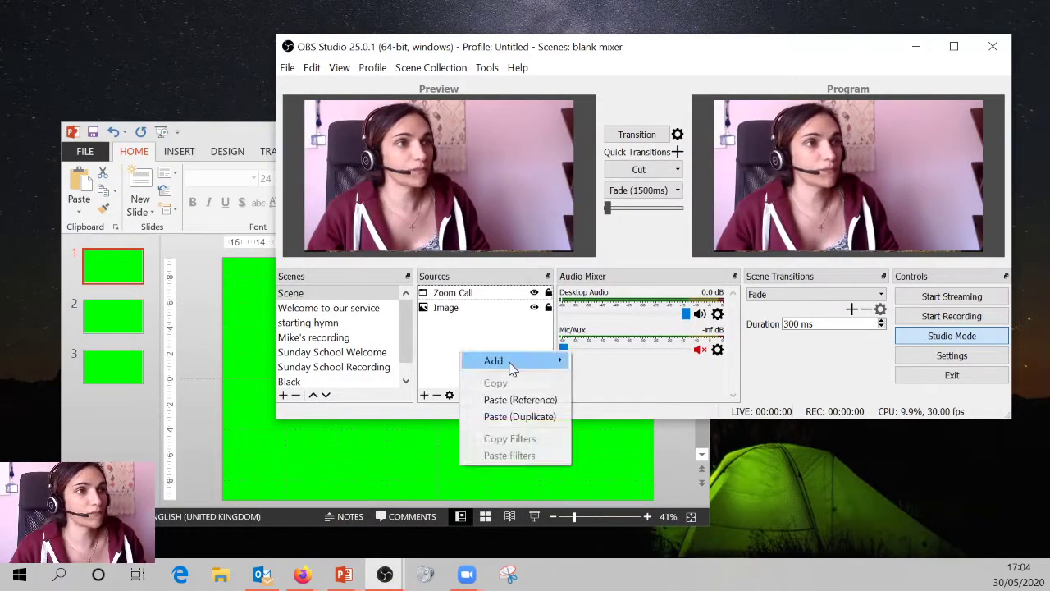
{"action": "mouse_move", "coordinate": [512, 370]}
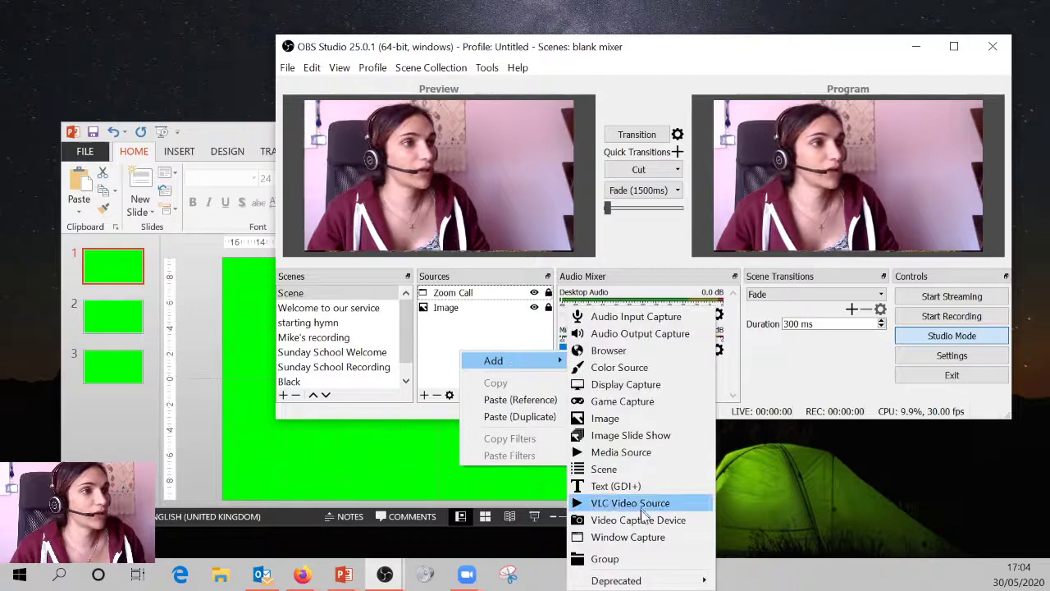
{"action": "left_click", "coordinate": [627, 537]}
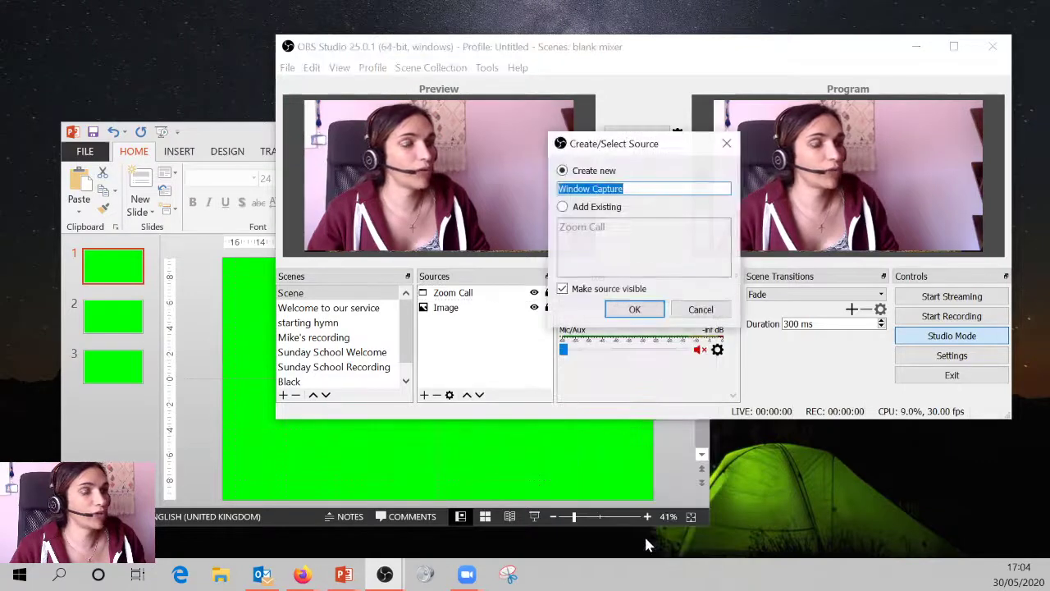
{"action": "left_click", "coordinate": [632, 306]}
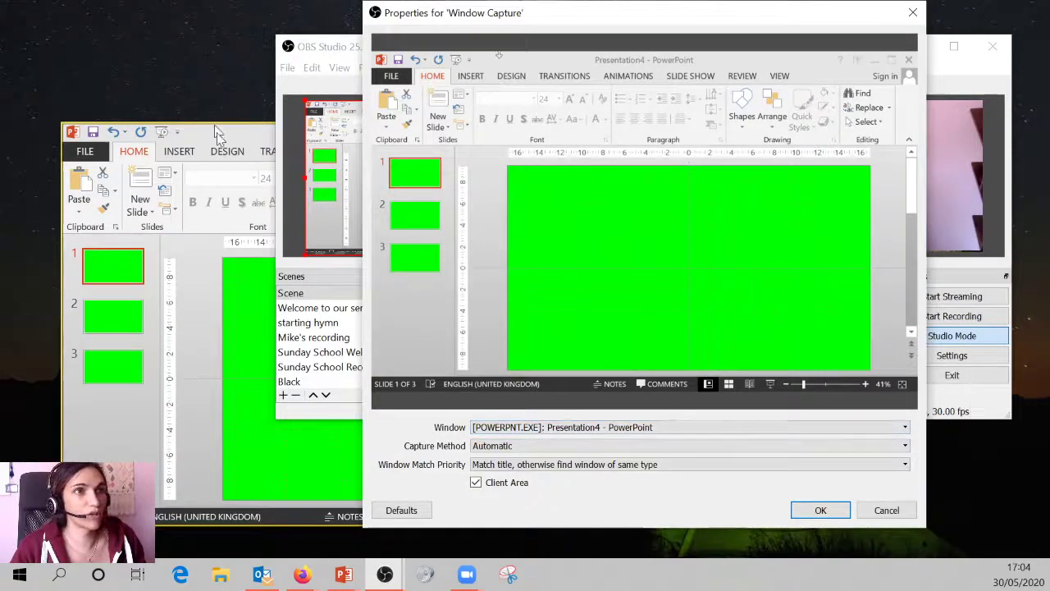
{"action": "left_click_drag", "start_coordinate": [217, 134], "coordinate": [192, 136]}
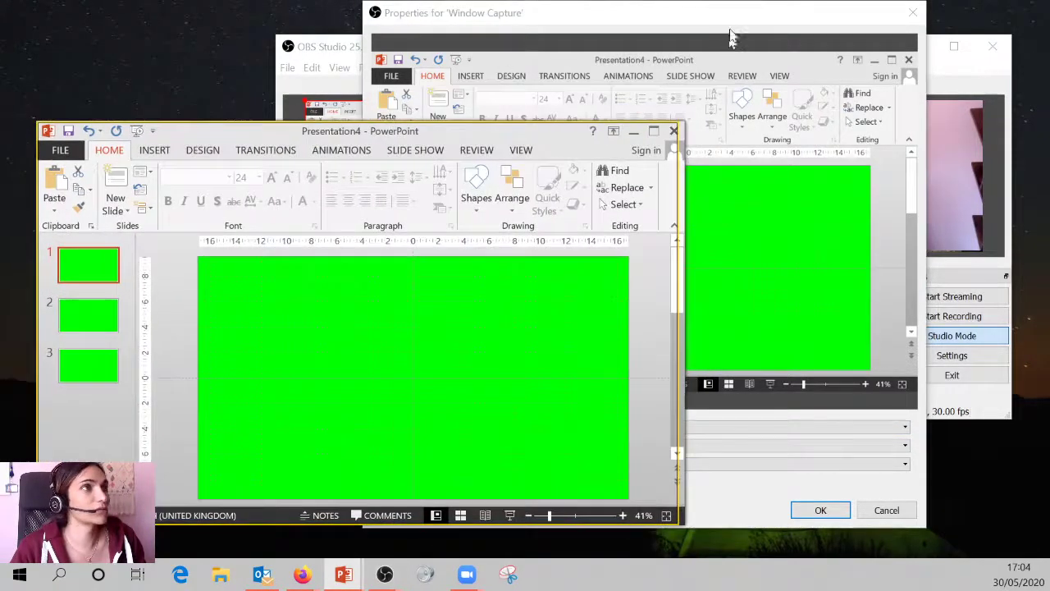
{"action": "left_click", "coordinate": [731, 18]}
{"action": "left_click", "coordinate": [837, 513]}
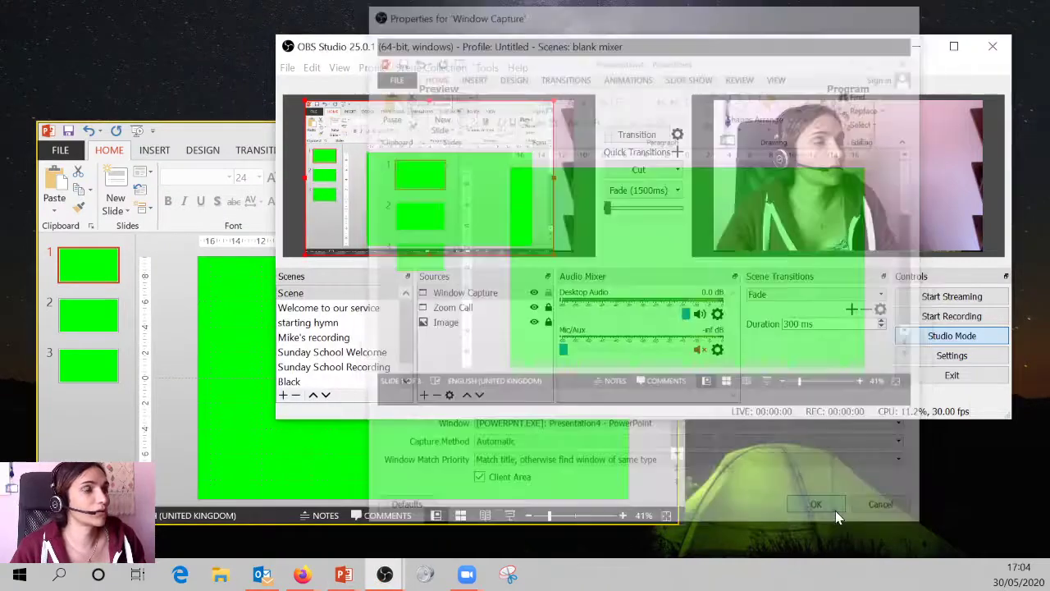
Add a Chroma Key filter to the Window Capture with Similarity lowered to 270.
{"action": "right_click", "coordinate": [474, 297]}
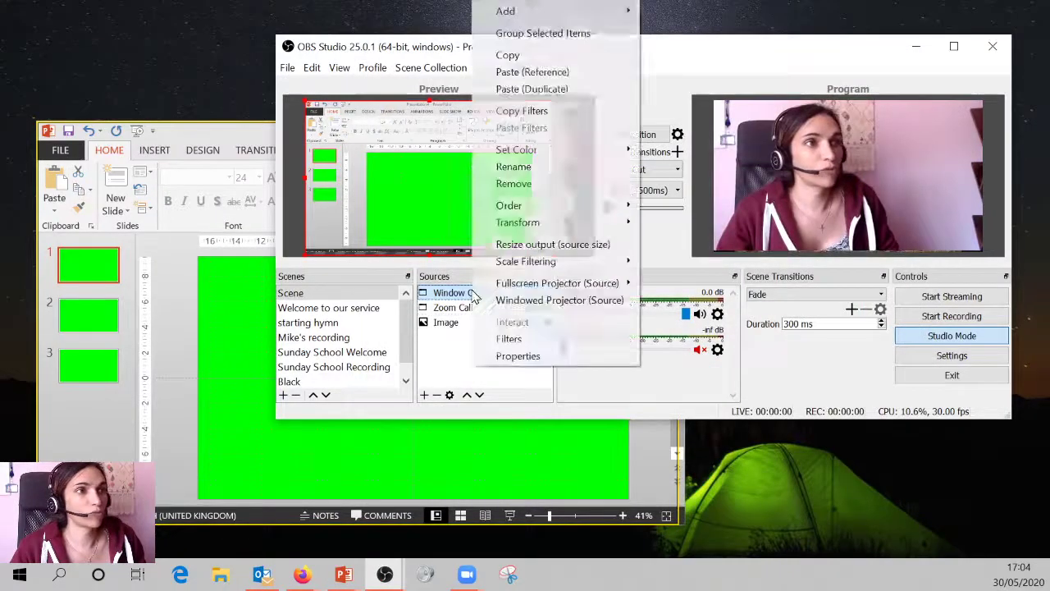
{"action": "left_click", "coordinate": [510, 339]}
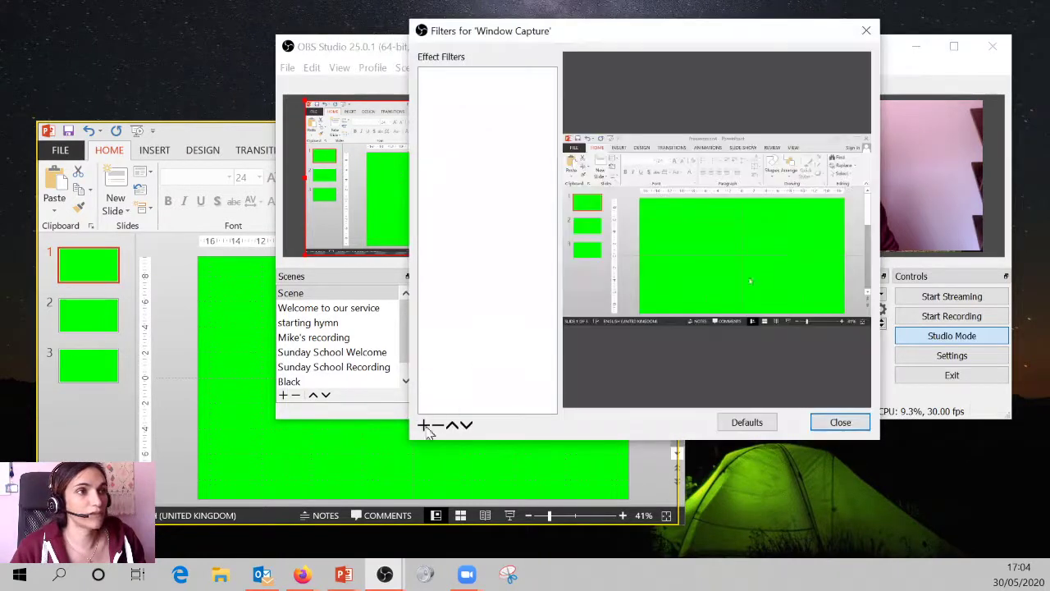
{"action": "left_click", "coordinate": [424, 425]}
{"action": "left_click", "coordinate": [527, 266]}
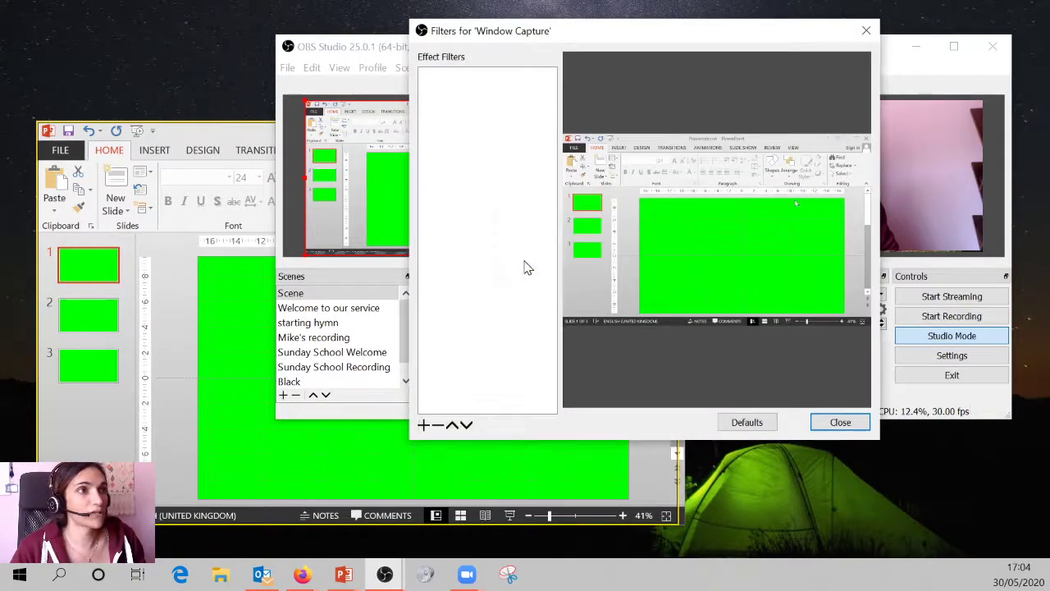
{"action": "left_click", "coordinate": [607, 262]}
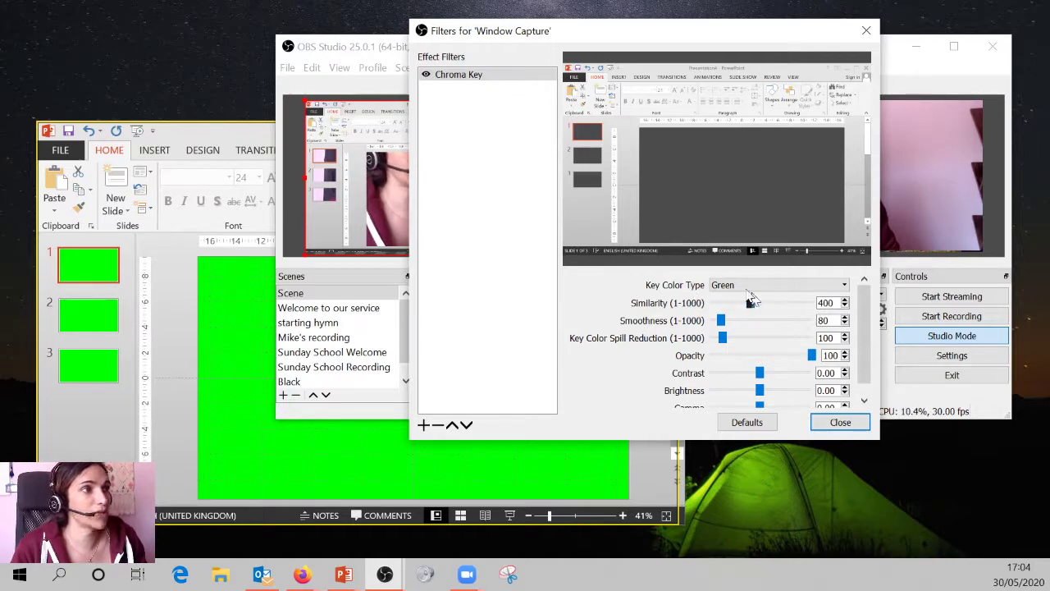
{"action": "left_click_drag", "start_coordinate": [751, 303], "coordinate": [742, 310]}
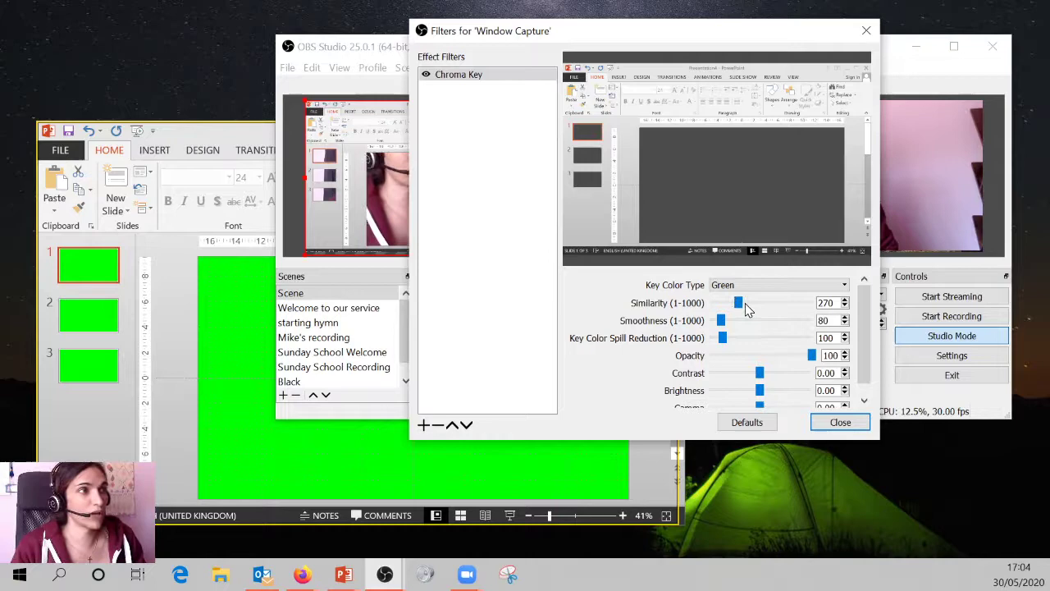
{"action": "left_click", "coordinate": [840, 422]}
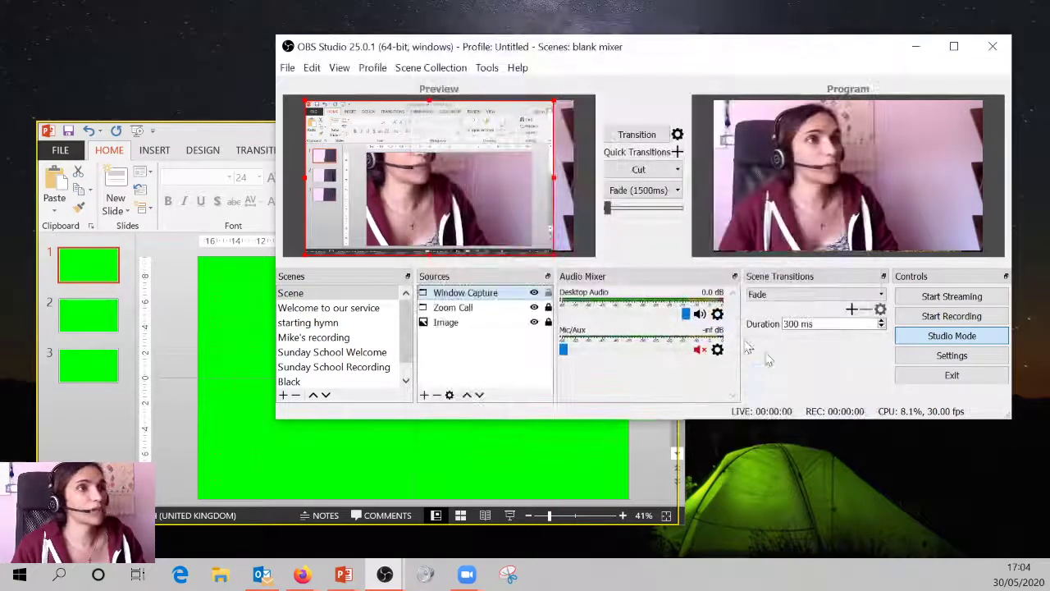
Move the PowerPoint window lower and the OBS window up and right.
{"action": "mouse_move", "coordinate": [184, 132]}
{"action": "left_mouse_down"}
{"action": "mouse_move", "coordinate": [182, 112]}
{"action": "mouse_move", "coordinate": [183, 155]}
{"action": "mouse_move", "coordinate": [175, 150]}
{"action": "left_mouse_up"}
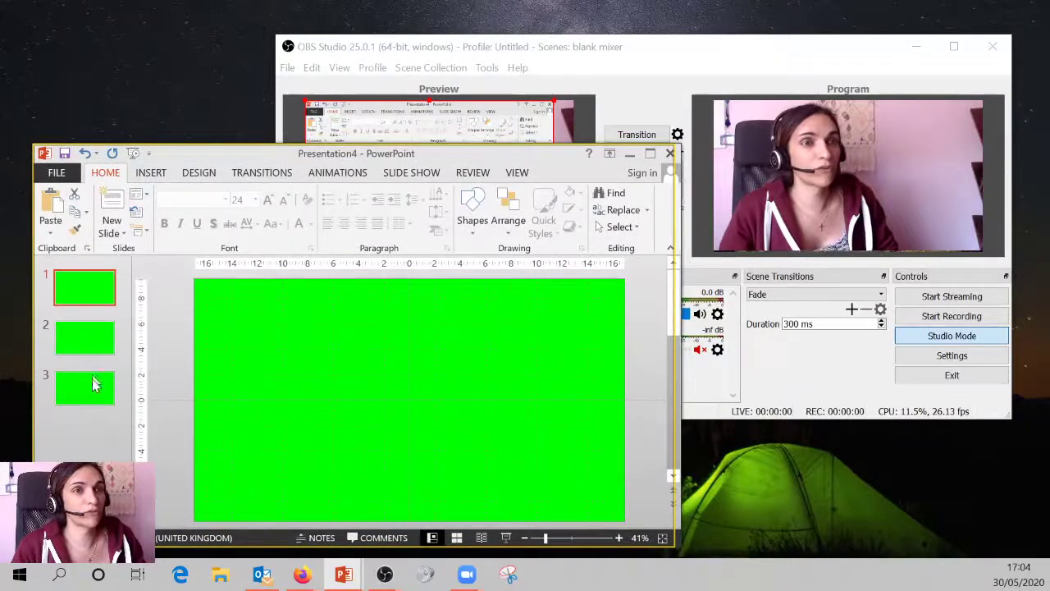
{"action": "left_click", "coordinate": [714, 54]}
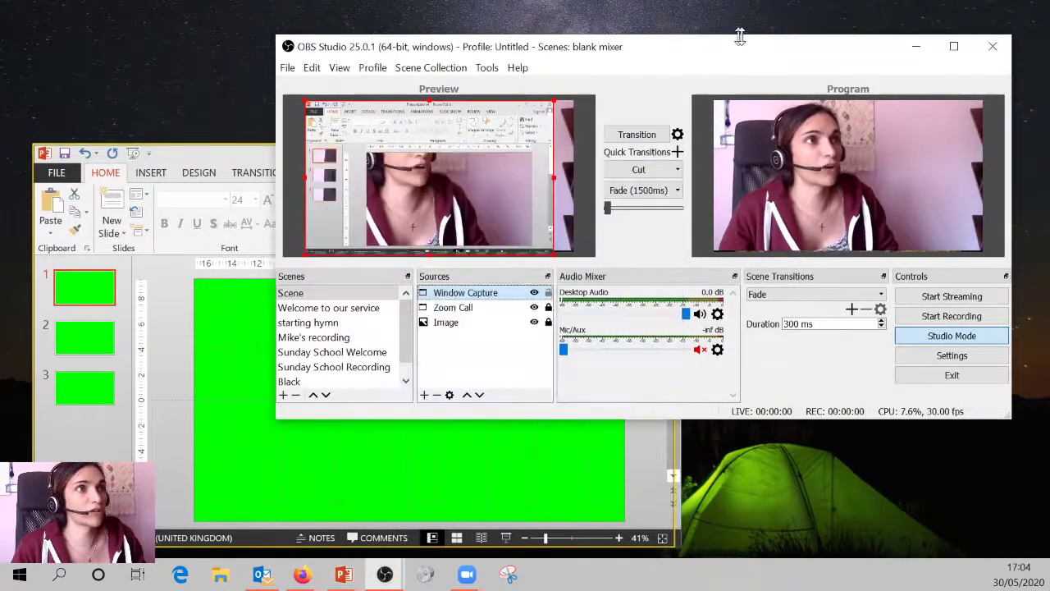
{"action": "left_click_drag", "start_coordinate": [730, 38], "coordinate": [749, 16]}
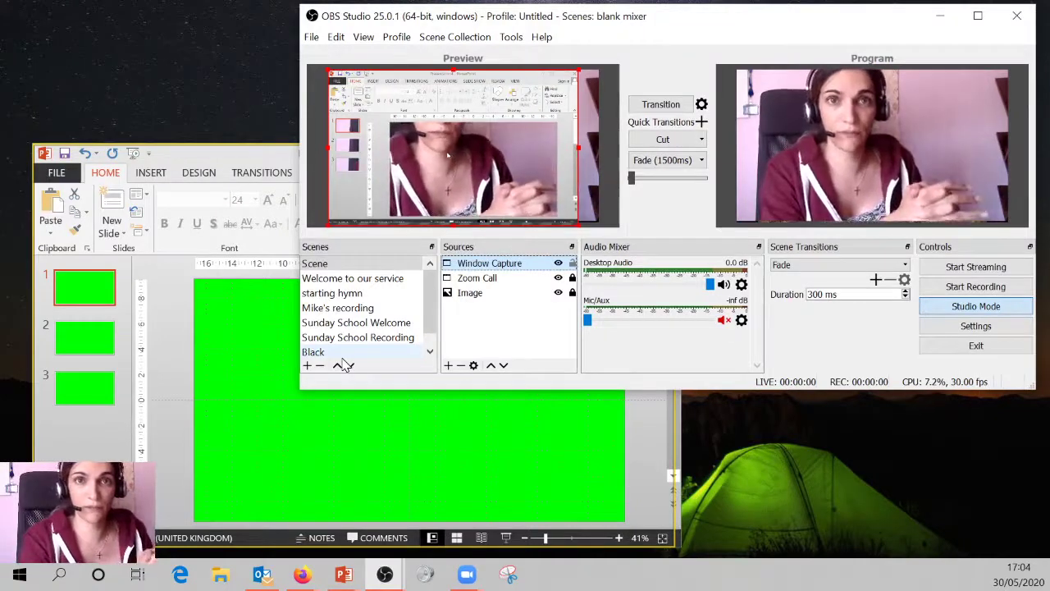
Add a text box low on slide 1 with lines 'oood dake speed to save us us' and 'All O Lord make haste to help us'.
{"action": "left_click", "coordinate": [596, 407]}
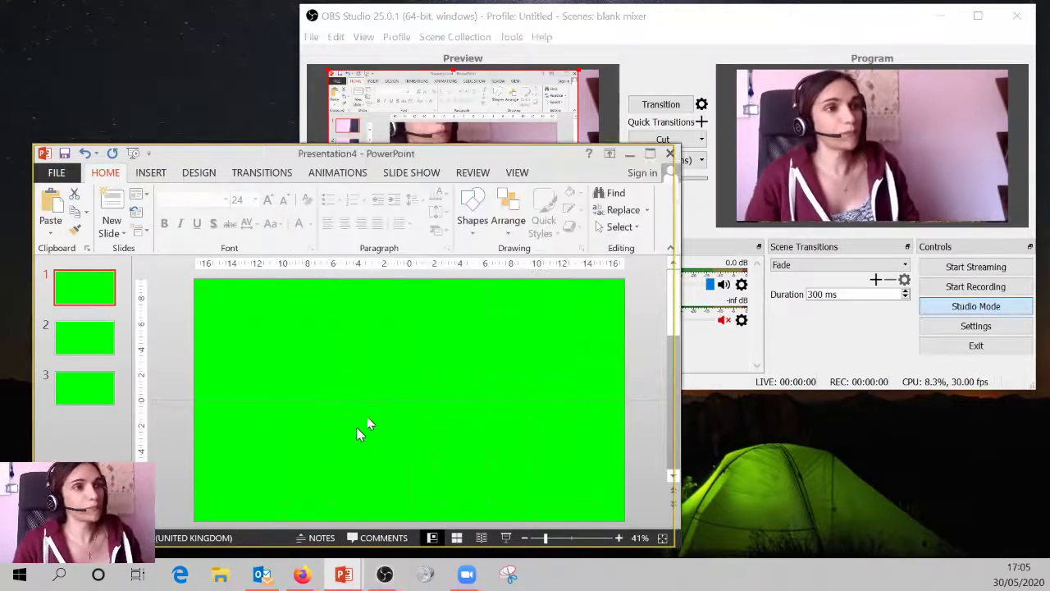
{"action": "left_click", "coordinate": [148, 174]}
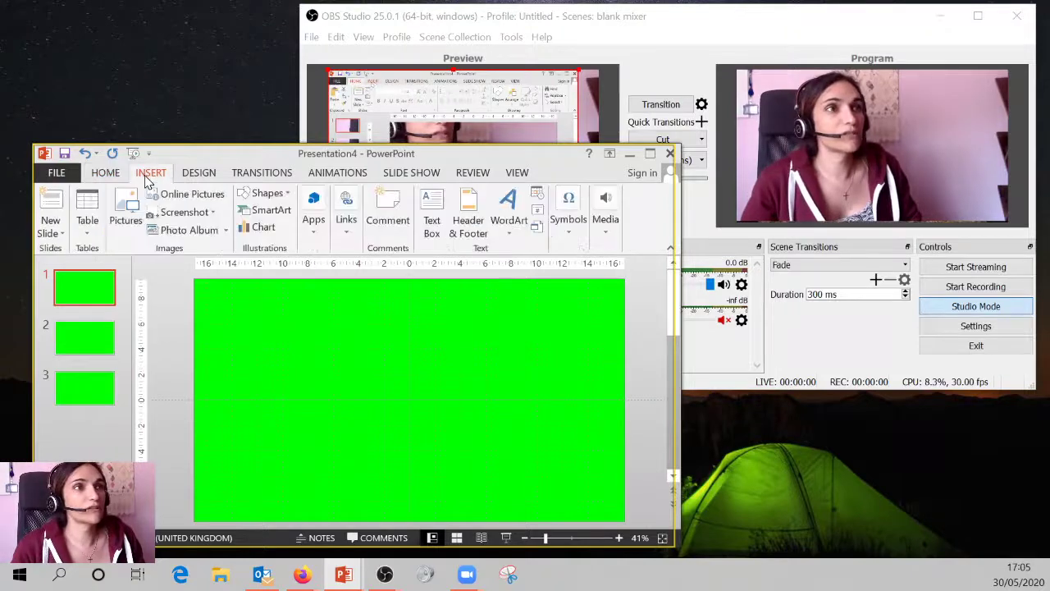
{"action": "left_click", "coordinate": [431, 215]}
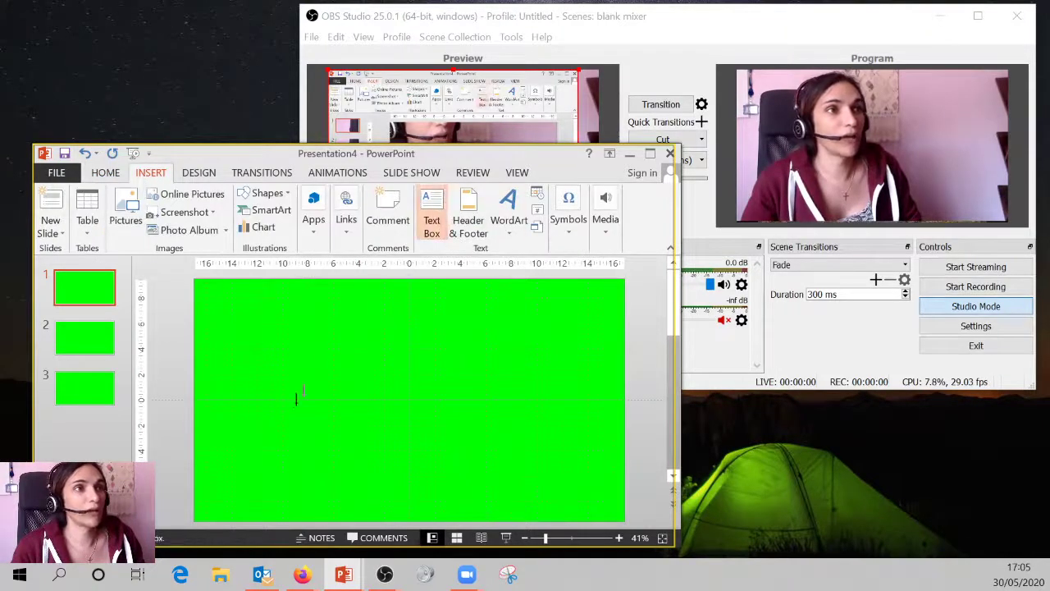
{"action": "left_click", "coordinate": [234, 453]}
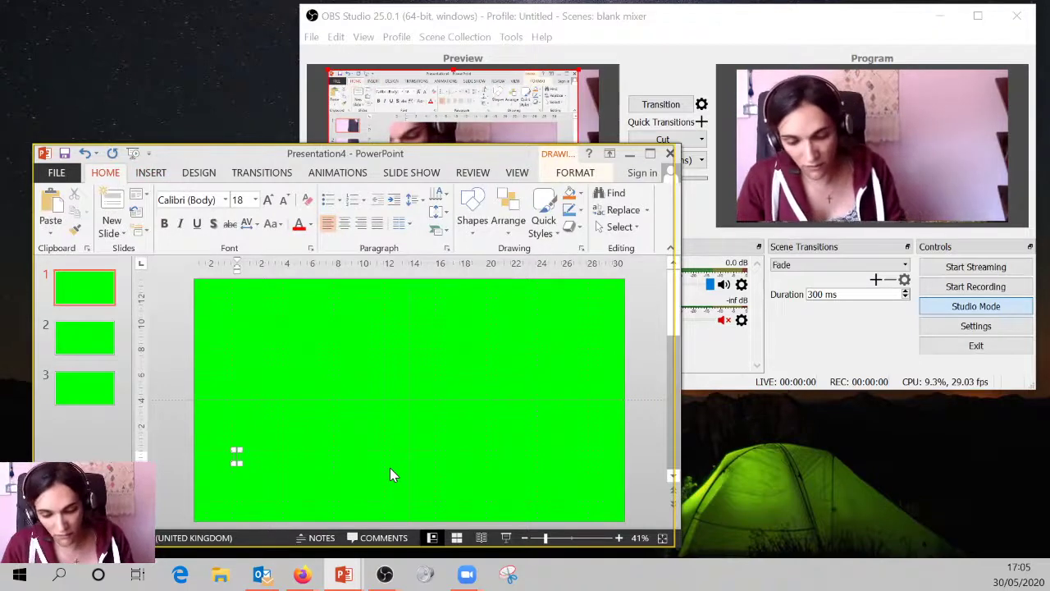
{"action": "type", "text": "o"}
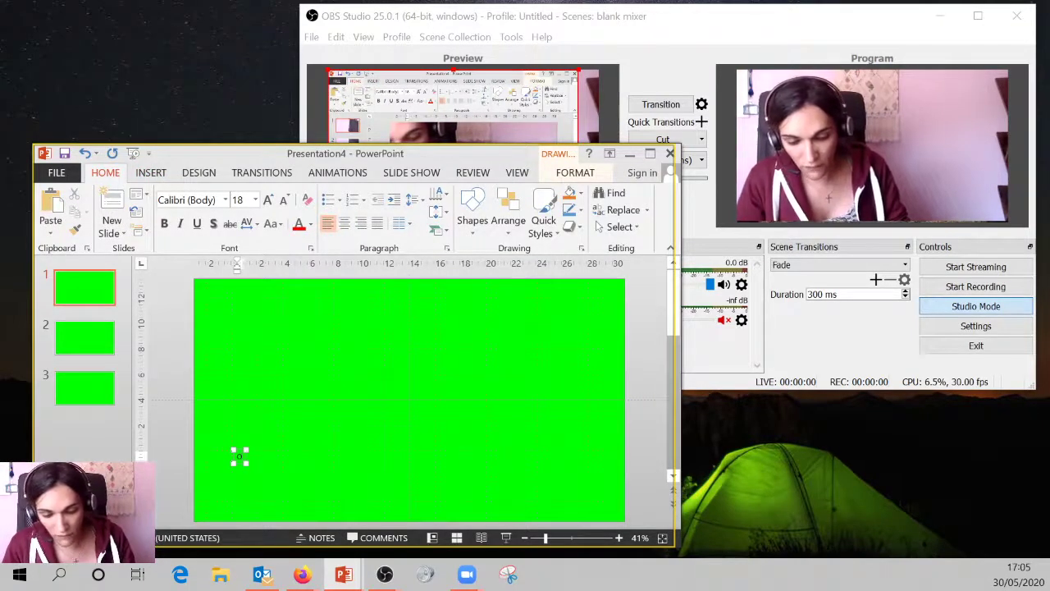
{"action": "type", "text": "ood d"}
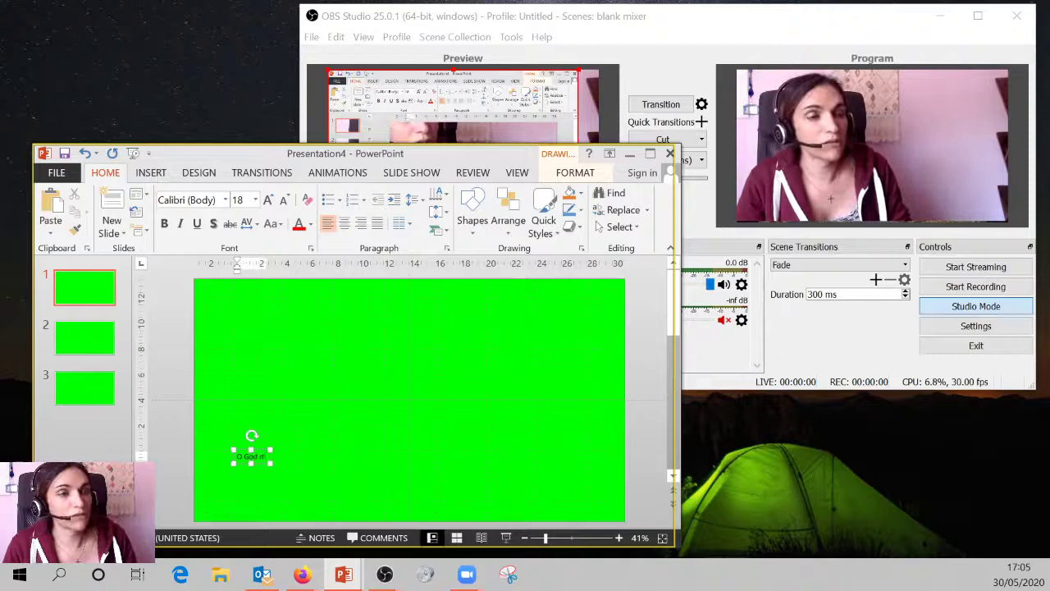
{"action": "type", "text": "ake speed to"}
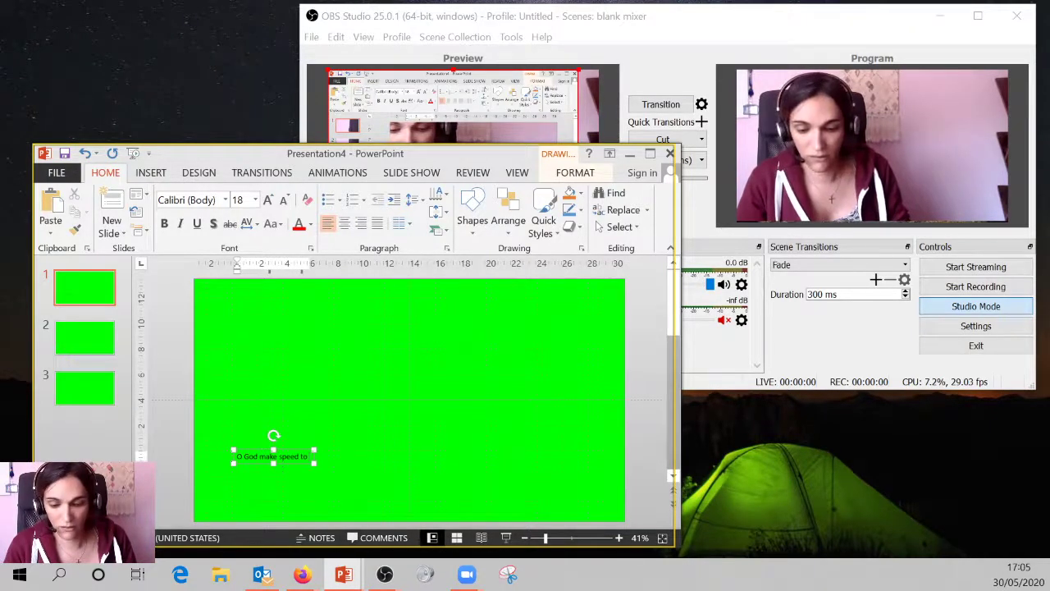
{"action": "type", "text": " save"}
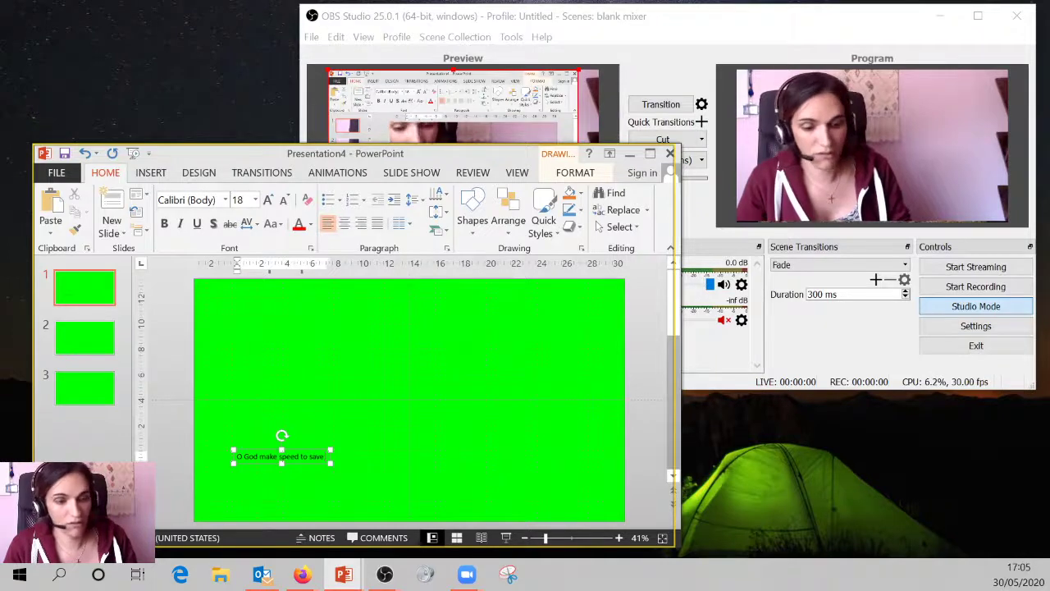
{"action": "type", "text": " us us"}
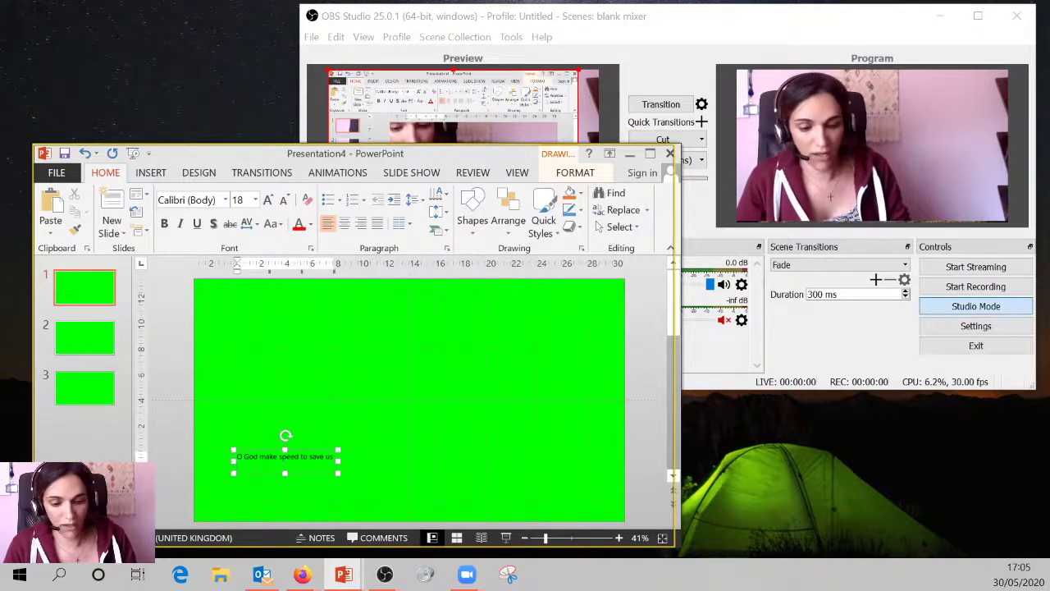
{"action": "left_click", "coordinate": [238, 465]}
{"action": "type", "text": "All O"}
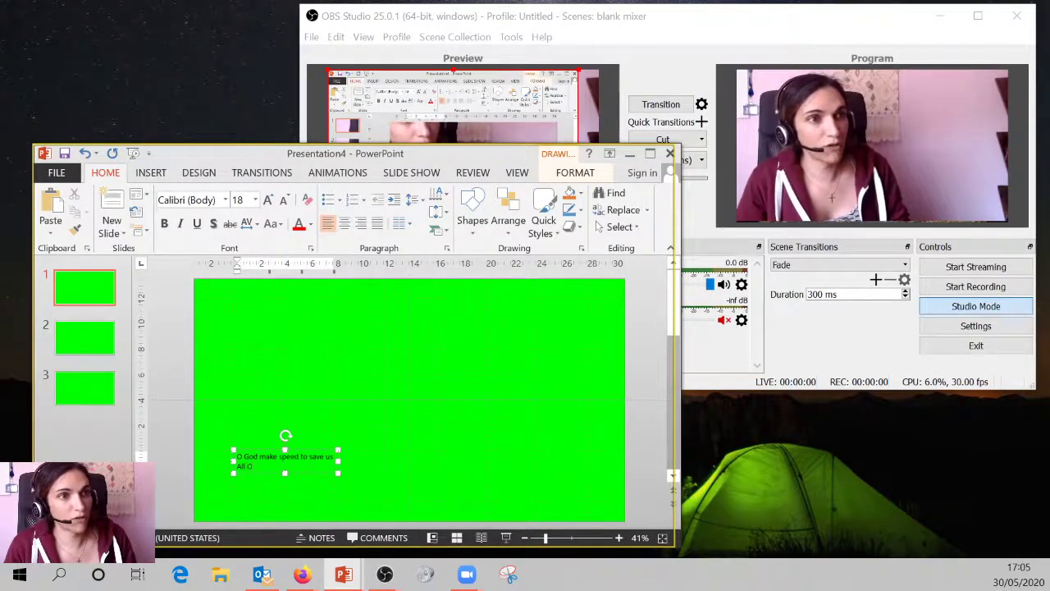
{"action": "type", "text": " Lord make haste to"}
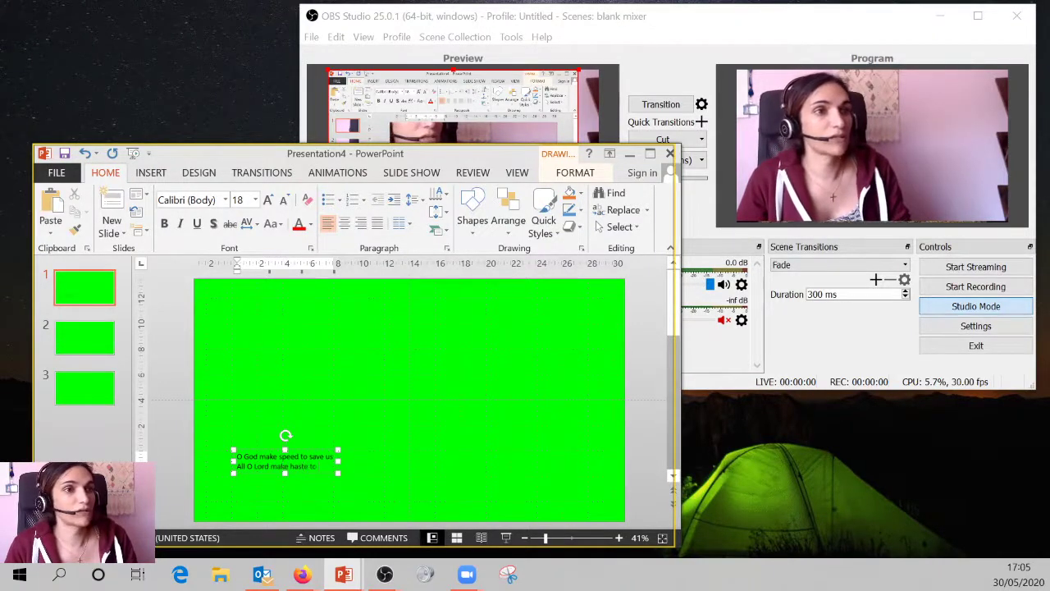
{"action": "type", "text": " help us"}
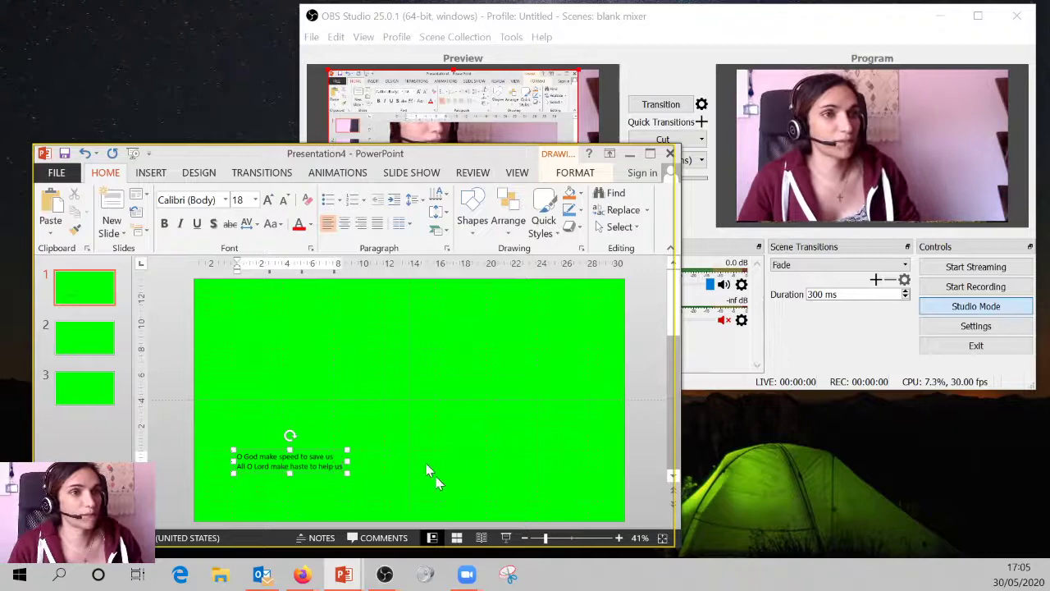
Widen the caption text box, keeping the two caption lines separate.
{"action": "left_click_drag", "start_coordinate": [346, 471], "coordinate": [546, 502]}
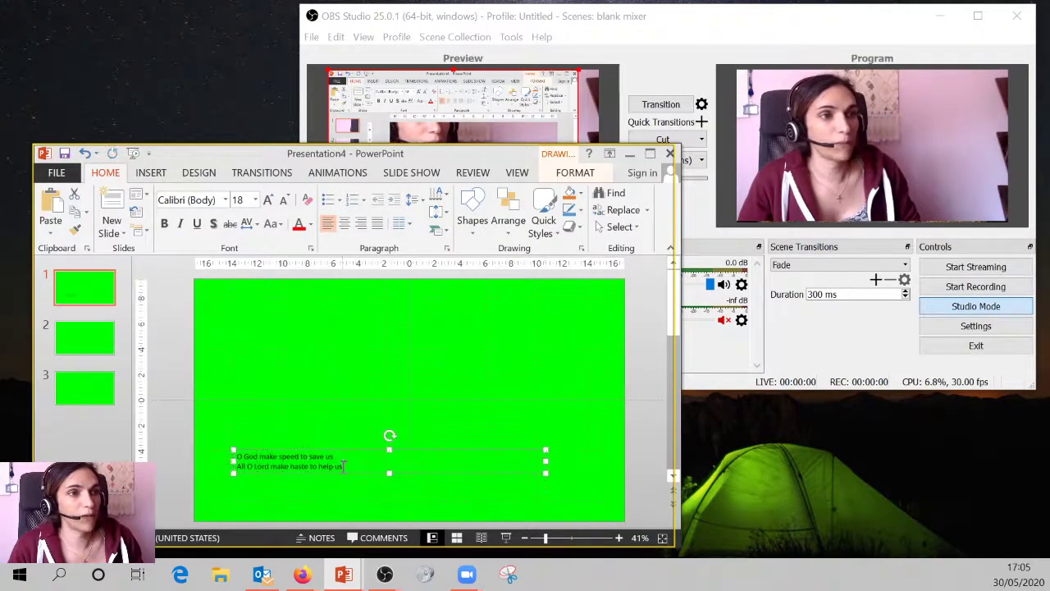
{"action": "triple_click", "coordinate": [339, 466]}
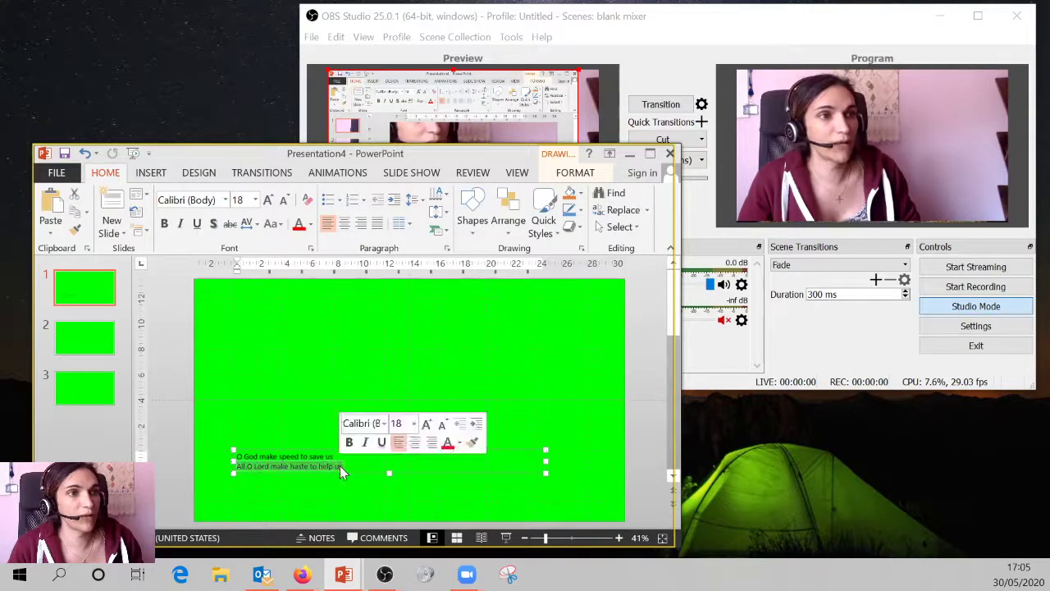
{"action": "left_click", "coordinate": [339, 465]}
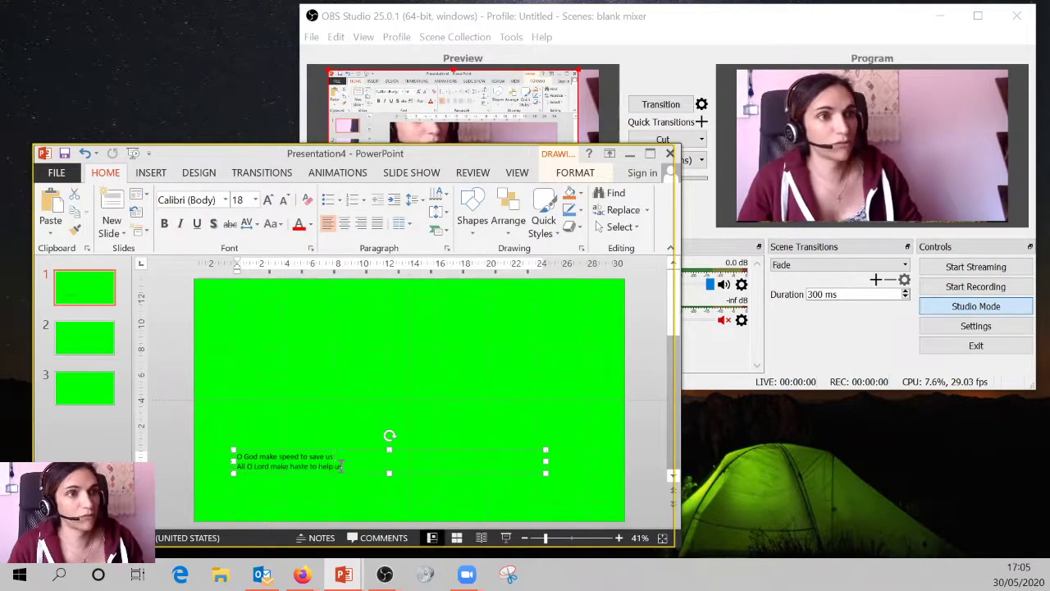
{"action": "key", "text": "Home"}
{"action": "key", "text": "BackSpace"}
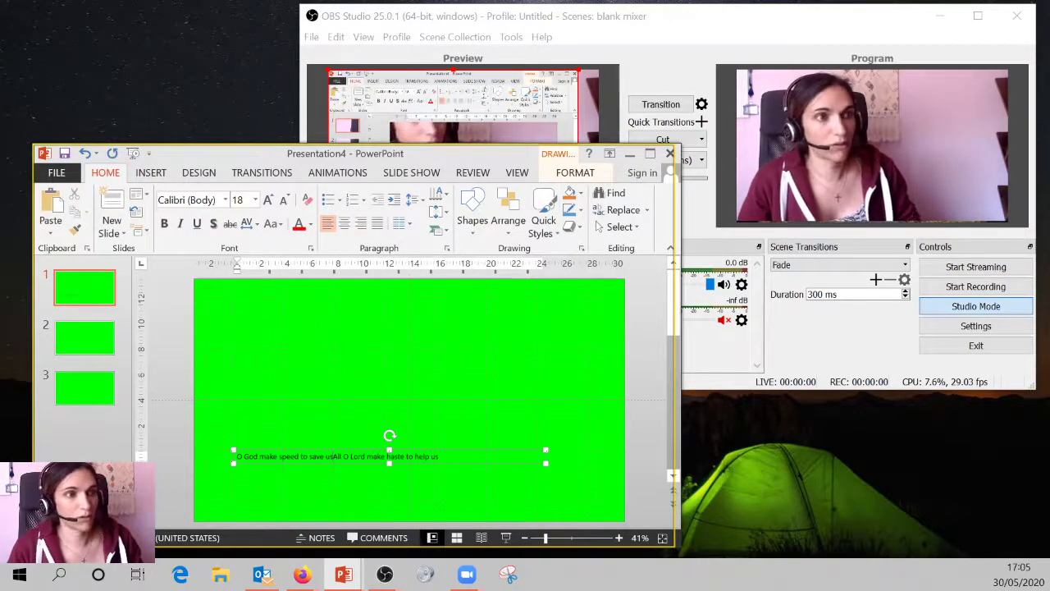
{"action": "key", "text": "ctrl+z"}
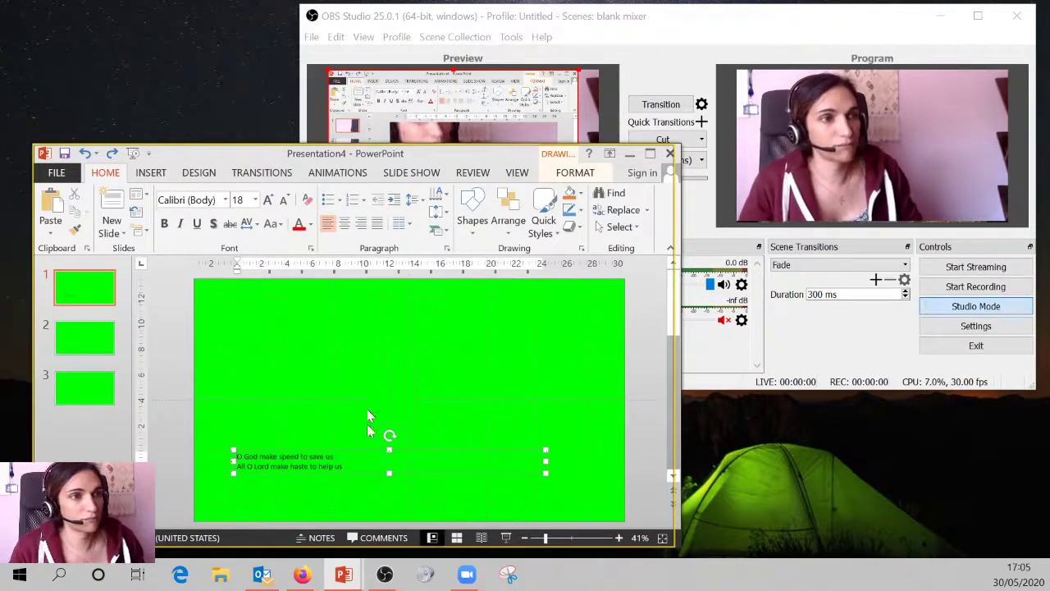
Make both caption lines white.
{"action": "left_click_drag", "start_coordinate": [335, 466], "coordinate": [232, 452]}
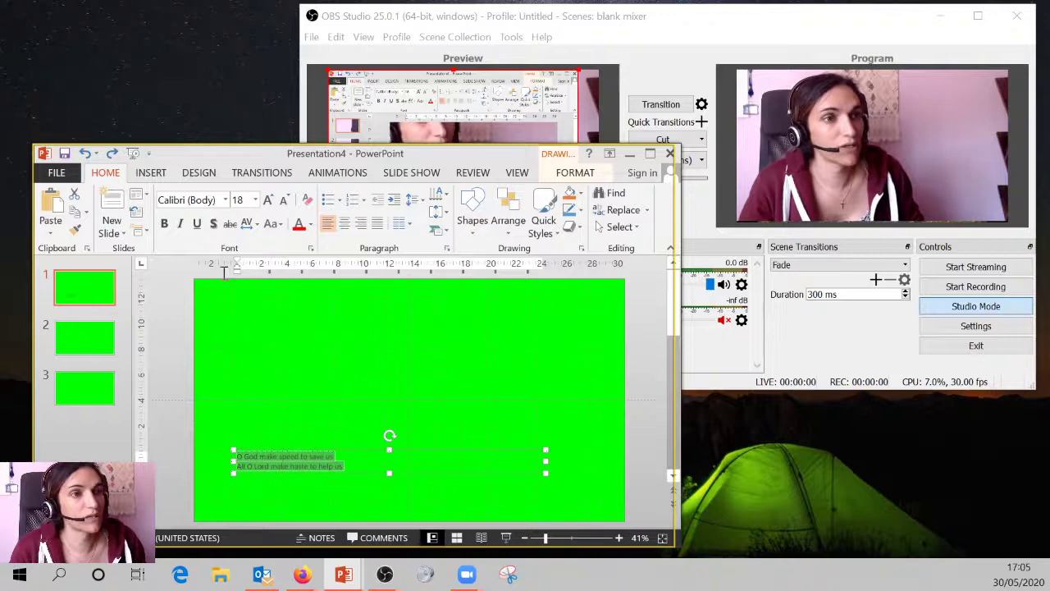
{"action": "left_click", "coordinate": [311, 232]}
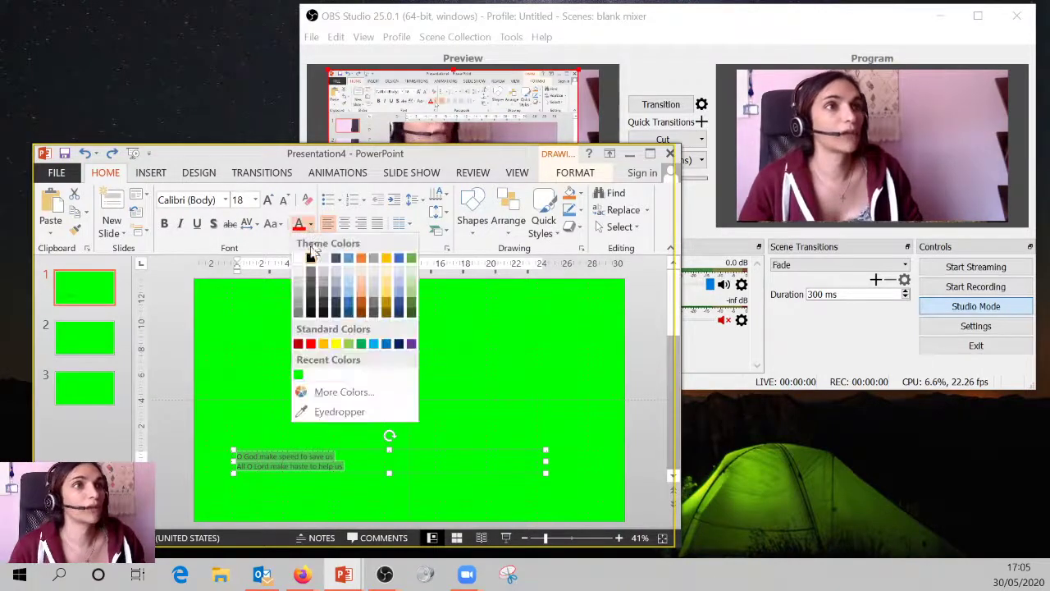
{"action": "left_click", "coordinate": [301, 266]}
{"action": "left_click", "coordinate": [281, 428]}
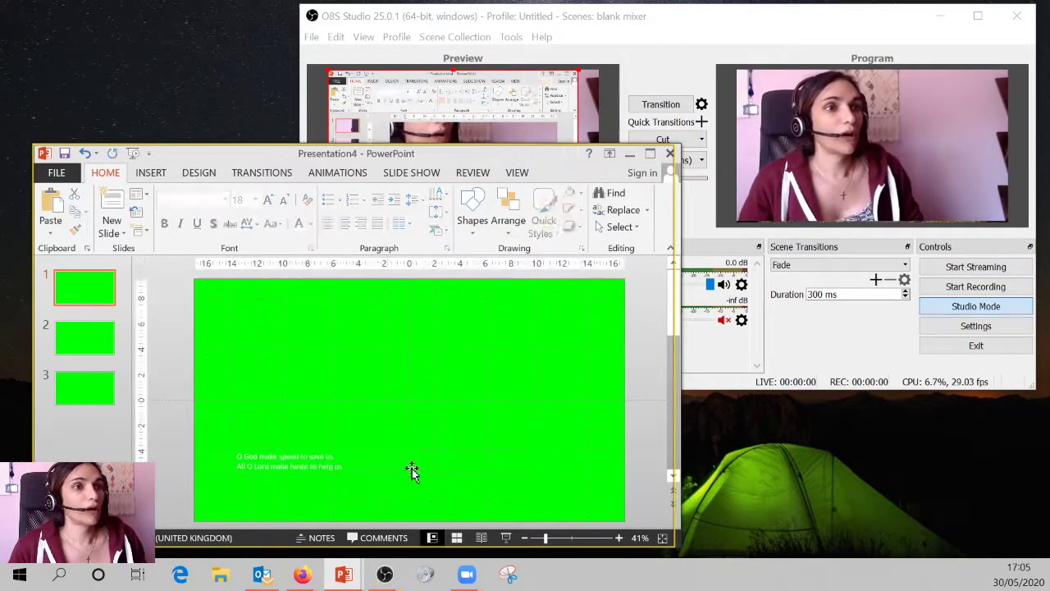
Widen the caption box further and enlarge the caption text to 32 pt.
{"action": "left_click", "coordinate": [407, 464]}
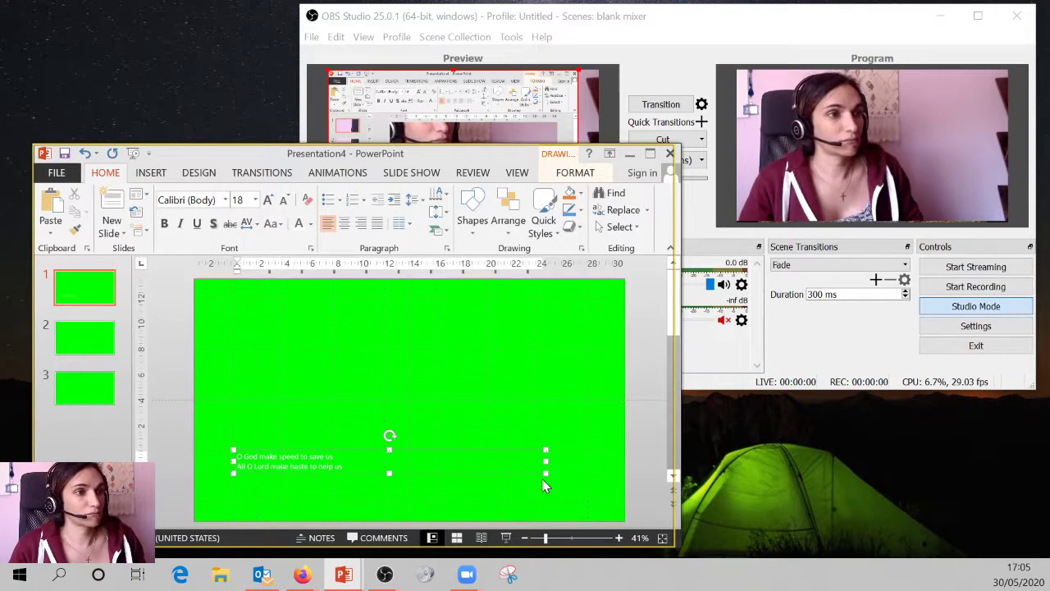
{"action": "left_click_drag", "start_coordinate": [545, 473], "coordinate": [577, 509]}
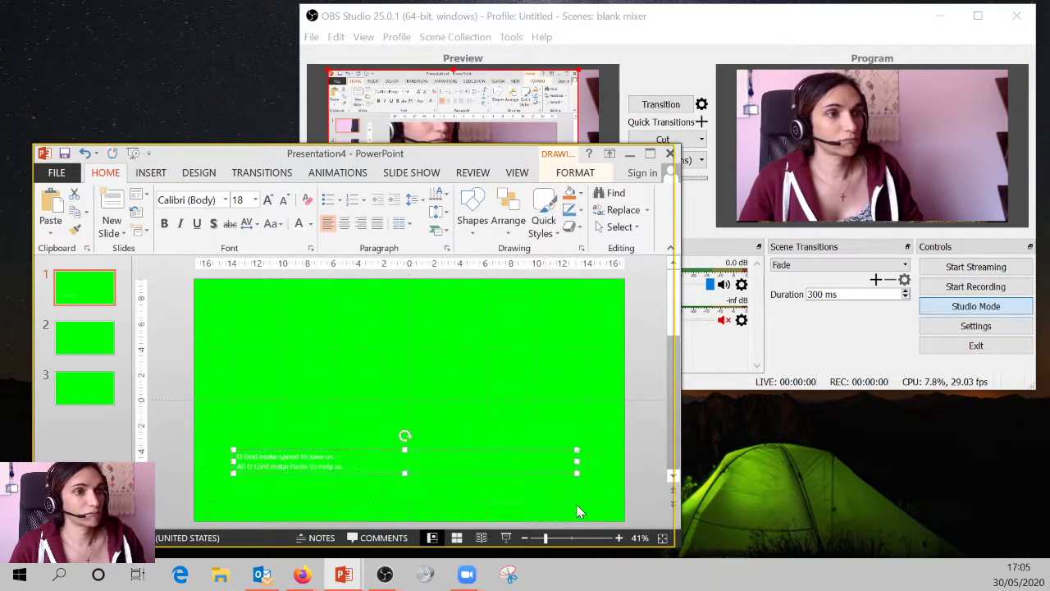
{"action": "left_click_drag", "start_coordinate": [343, 468], "coordinate": [264, 442]}
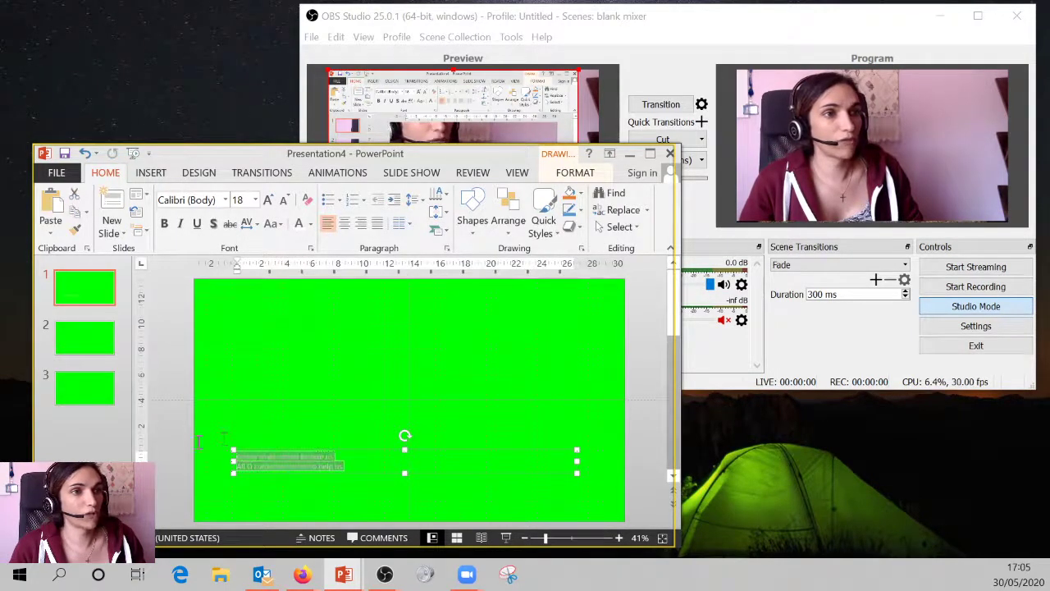
{"action": "key", "text": "ctrl+shift+period"}
{"action": "key", "text": "ctrl+shift+period"}
{"action": "key", "text": "ctrl+shift+period"}
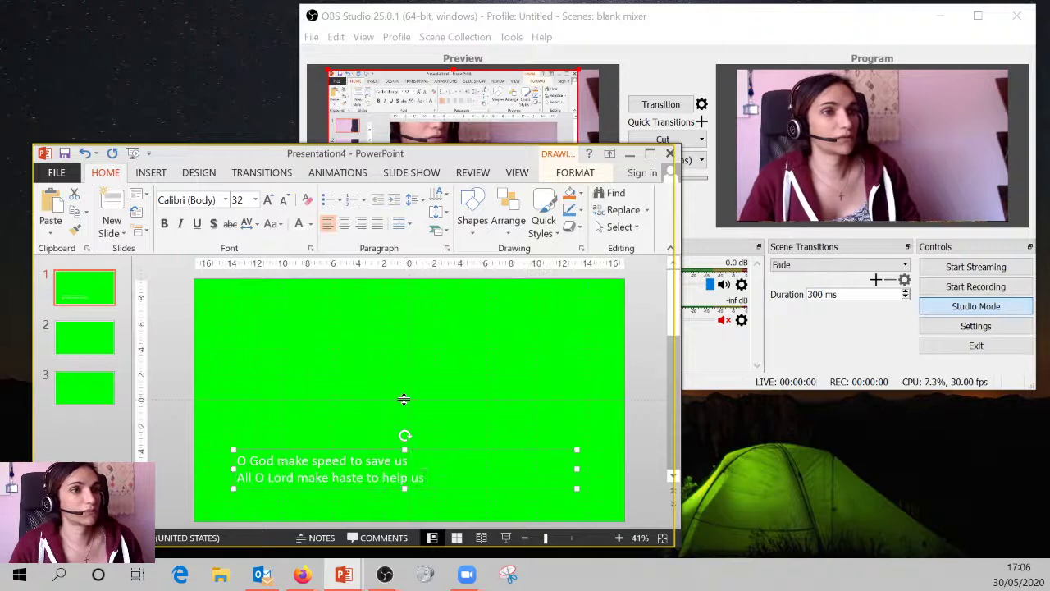
{"action": "left_click", "coordinate": [660, 29]}
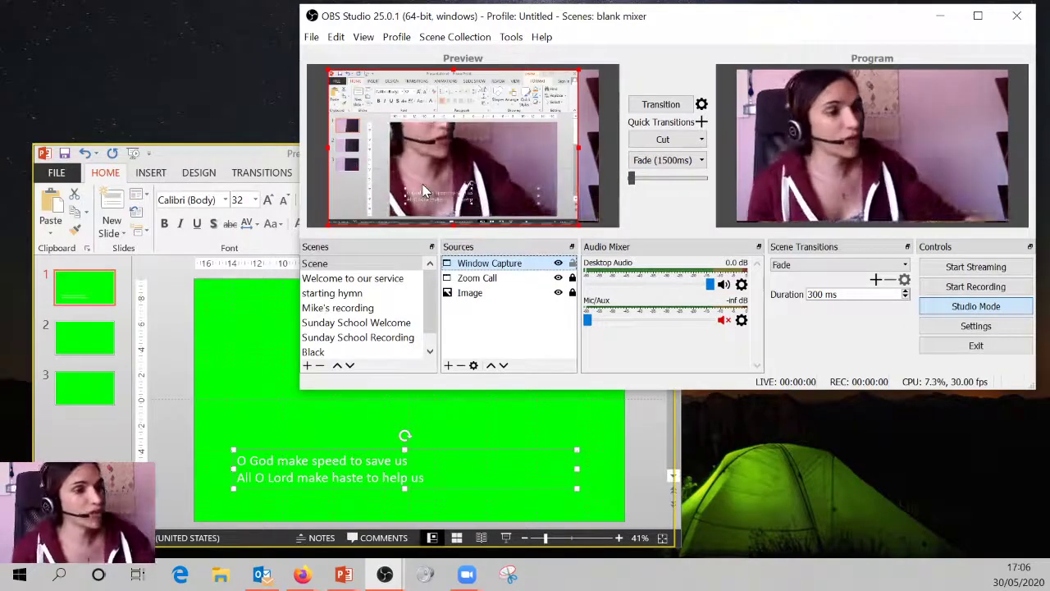
{"action": "left_click", "coordinate": [237, 155]}
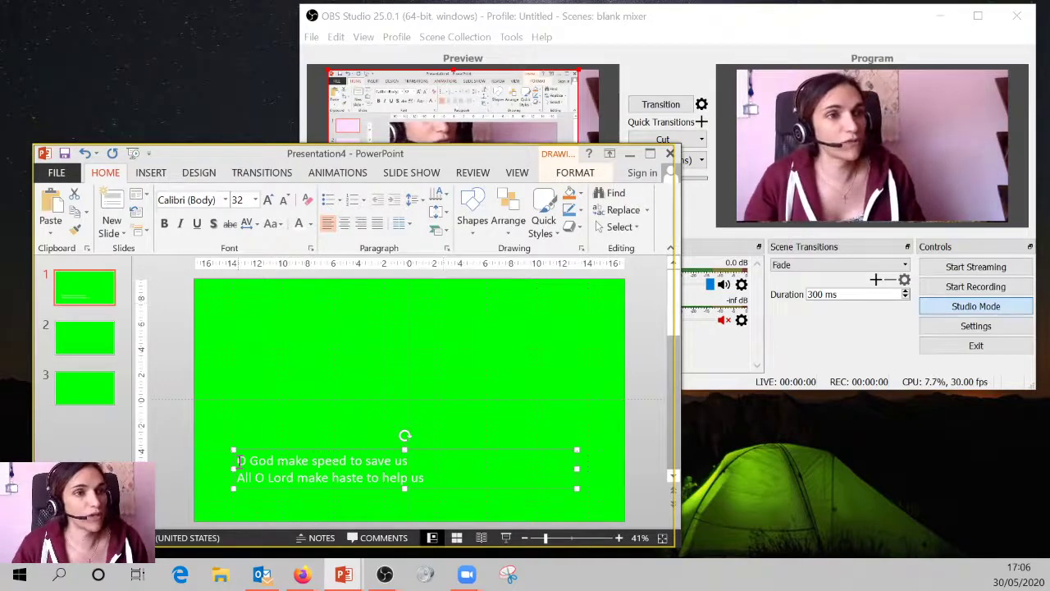
Apply a glow preset to the caption text via Format Text Effects.
{"action": "left_click_drag", "start_coordinate": [238, 462], "coordinate": [436, 487]}
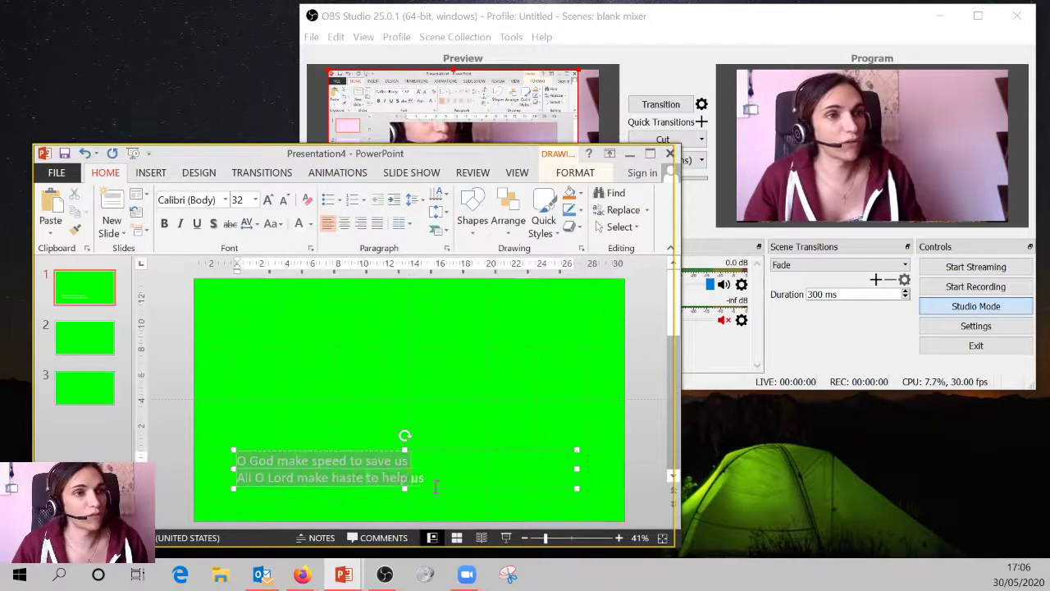
{"action": "right_click", "coordinate": [336, 464]}
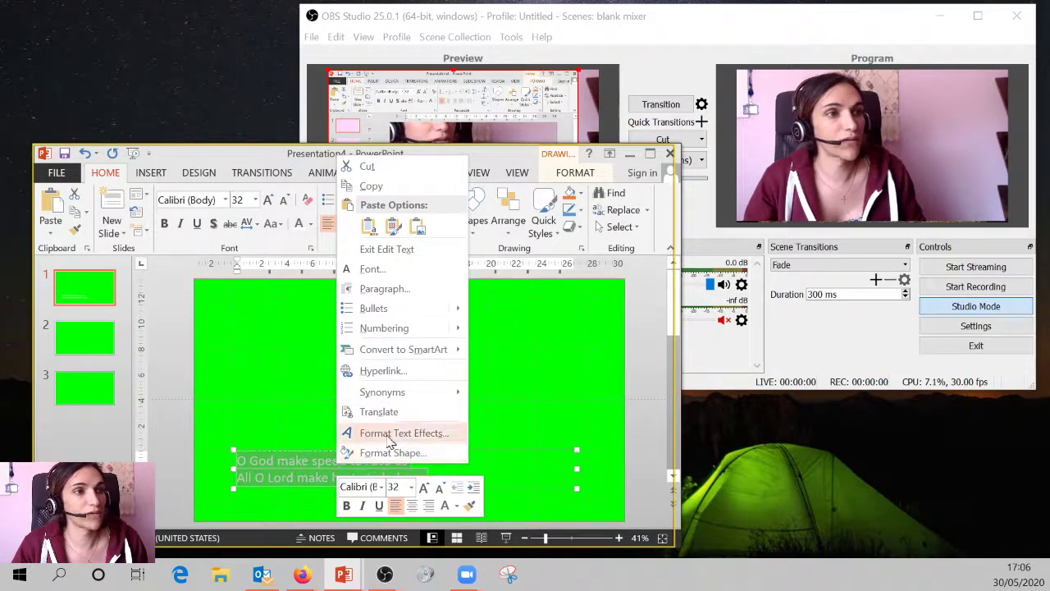
{"action": "left_click", "coordinate": [383, 442]}
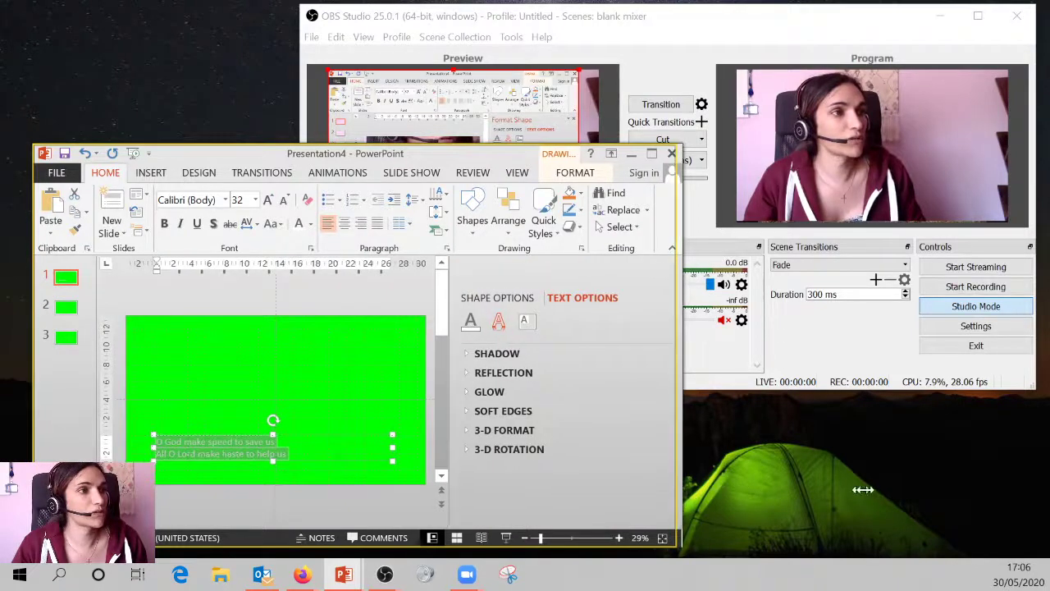
{"action": "left_click_drag", "start_coordinate": [681, 497], "coordinate": [896, 487]}
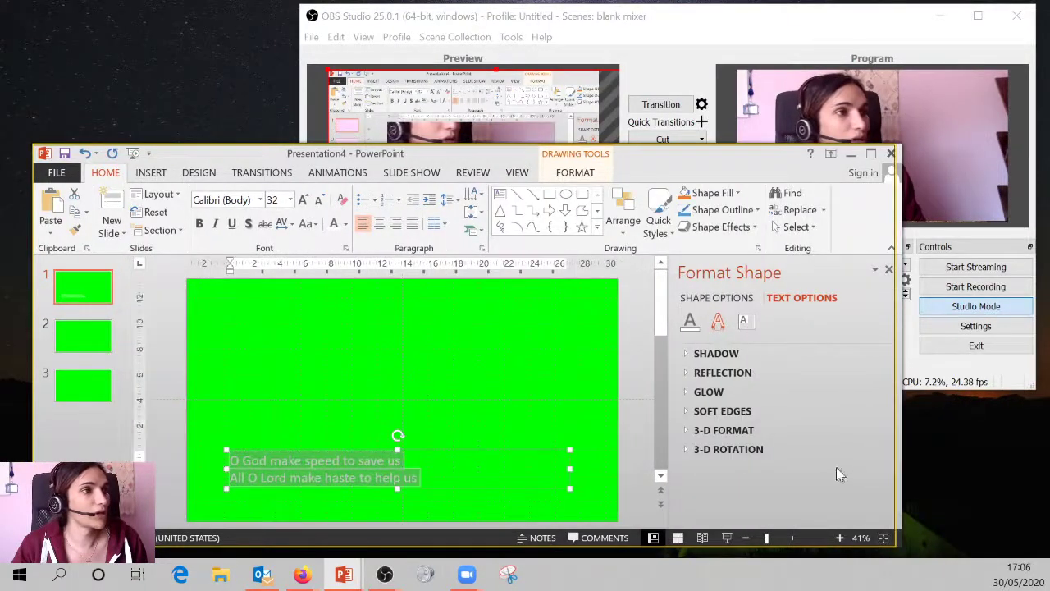
{"action": "left_click", "coordinate": [689, 394]}
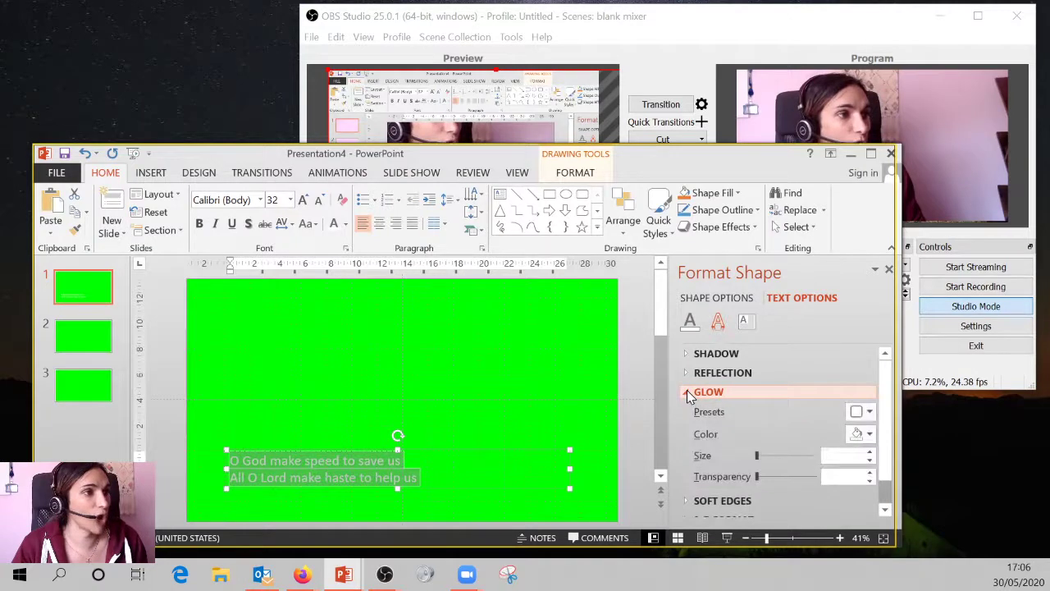
{"action": "left_click", "coordinate": [870, 413]}
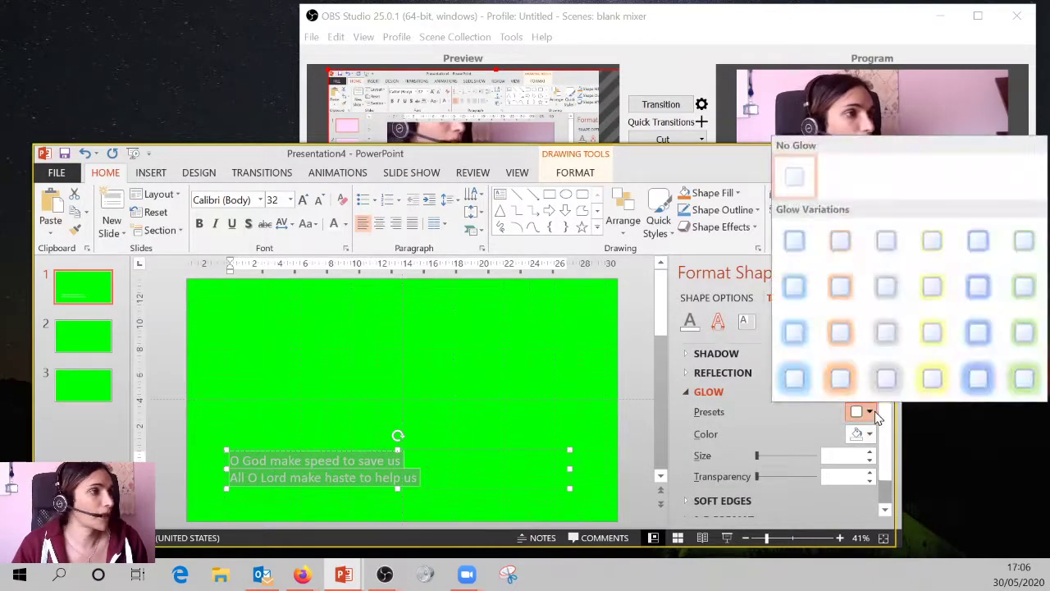
{"action": "left_click", "coordinate": [983, 379]}
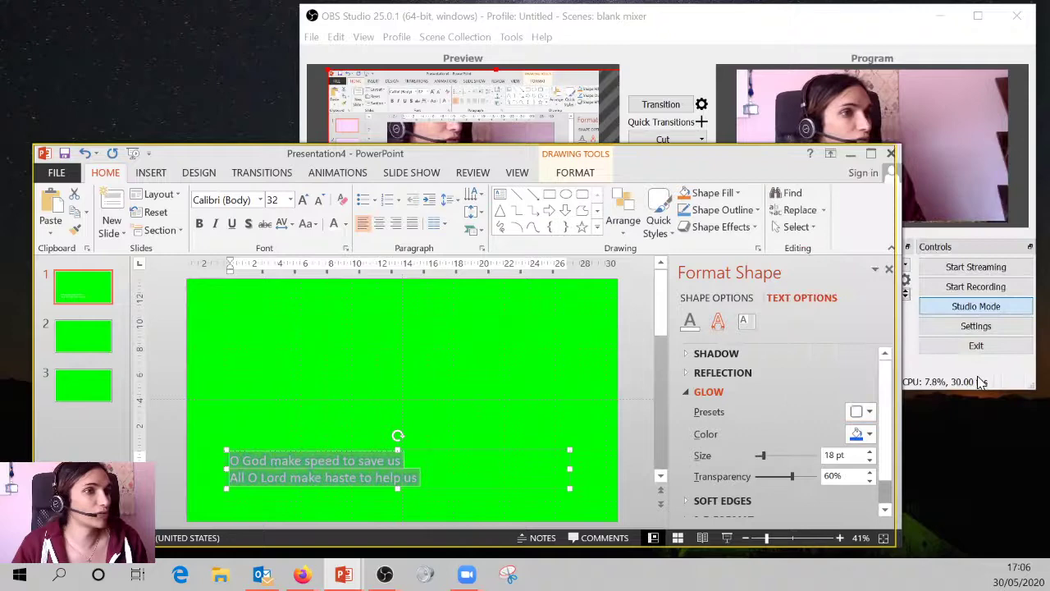
Make the caption glow black and increase its size to 45 pt.
{"action": "left_click", "coordinate": [869, 434]}
{"action": "left_click", "coordinate": [863, 269]}
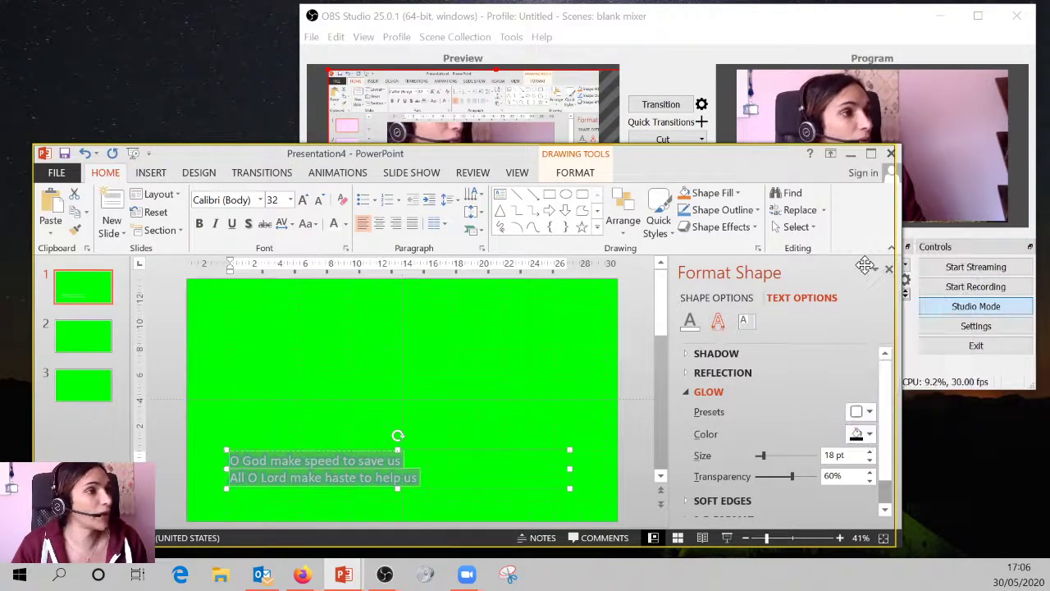
{"action": "left_click", "coordinate": [869, 452]}
{"action": "left_click", "coordinate": [869, 452]}
{"action": "left_click", "coordinate": [869, 452]}
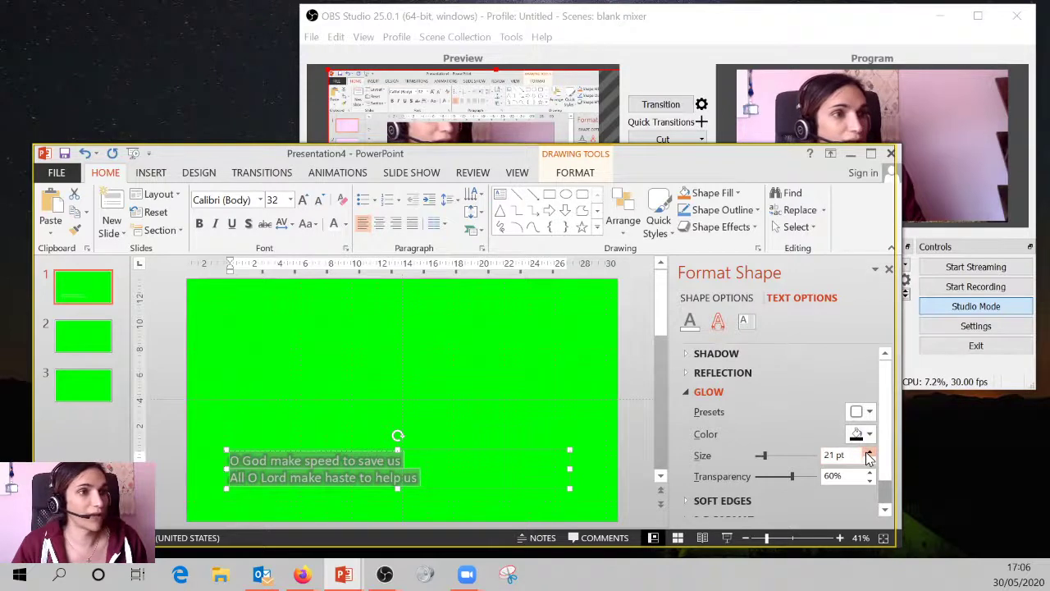
{"action": "left_click", "coordinate": [868, 453]}
{"action": "left_click", "coordinate": [869, 453]}
{"action": "left_click", "coordinate": [869, 452]}
{"action": "left_click", "coordinate": [869, 452]}
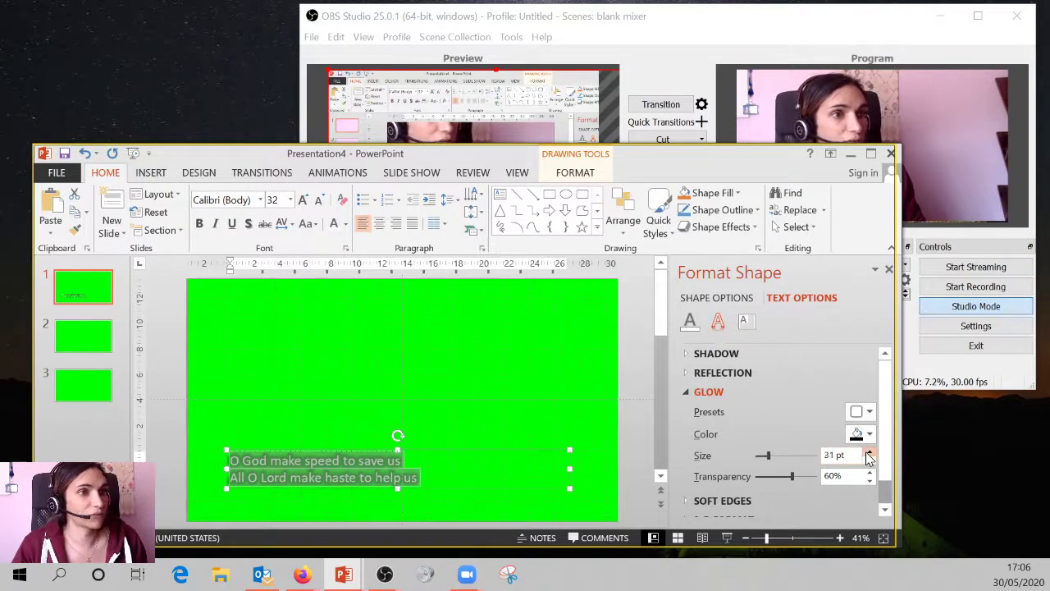
{"action": "left_click", "coordinate": [869, 452]}
{"action": "left_click", "coordinate": [869, 452]}
{"action": "left_click", "coordinate": [869, 452]}
{"action": "left_click", "coordinate": [869, 453]}
{"action": "left_click", "coordinate": [869, 452]}
{"action": "left_click", "coordinate": [869, 452]}
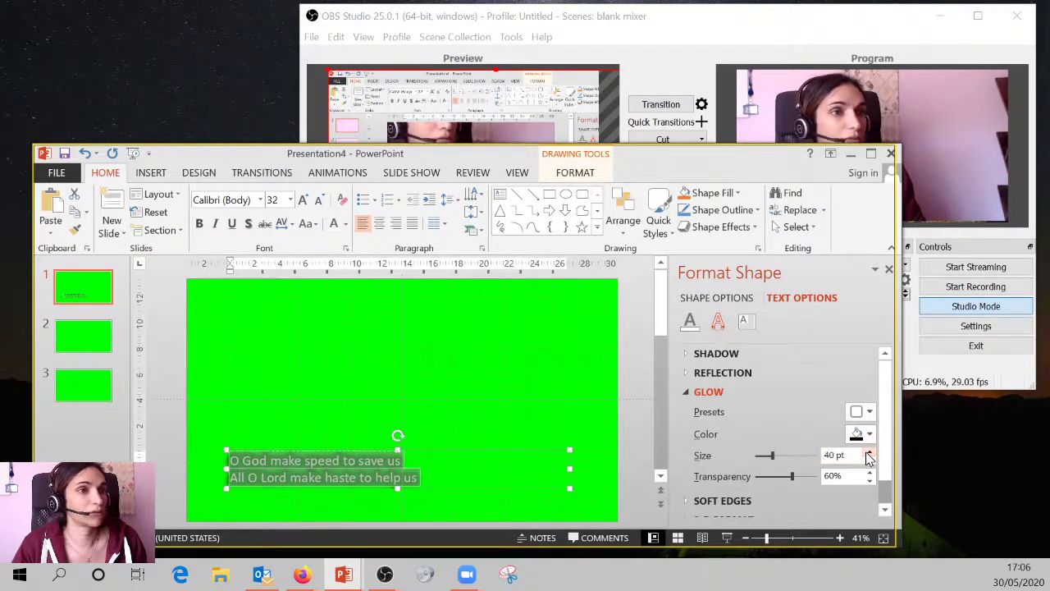
{"action": "left_click", "coordinate": [869, 452]}
{"action": "left_click", "coordinate": [869, 452]}
{"action": "left_click", "coordinate": [869, 452]}
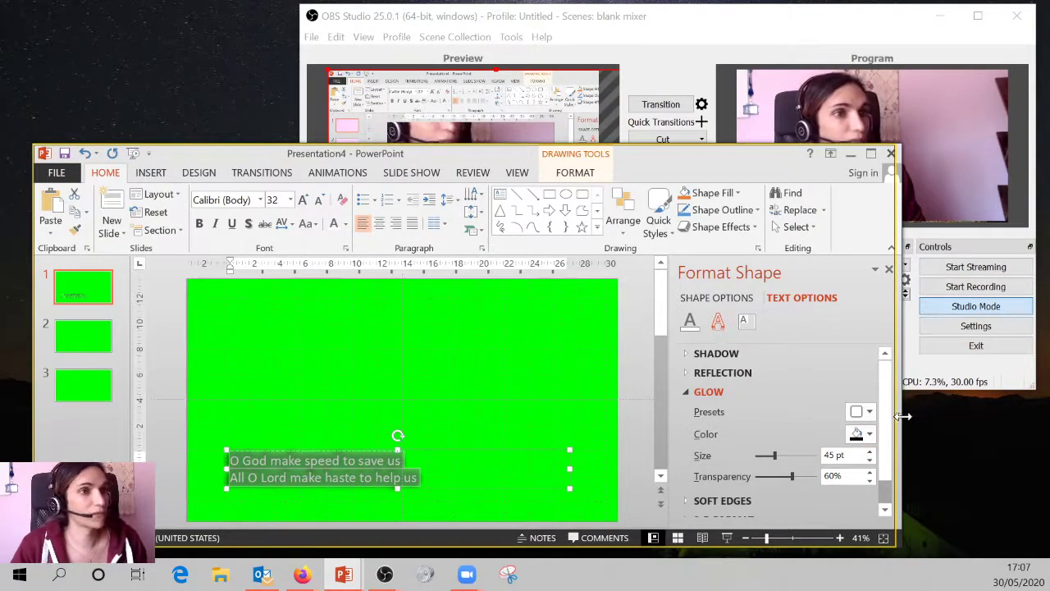
Check the OBS preview, then select all the caption text in PowerPoint.
{"action": "left_click", "coordinate": [624, 15]}
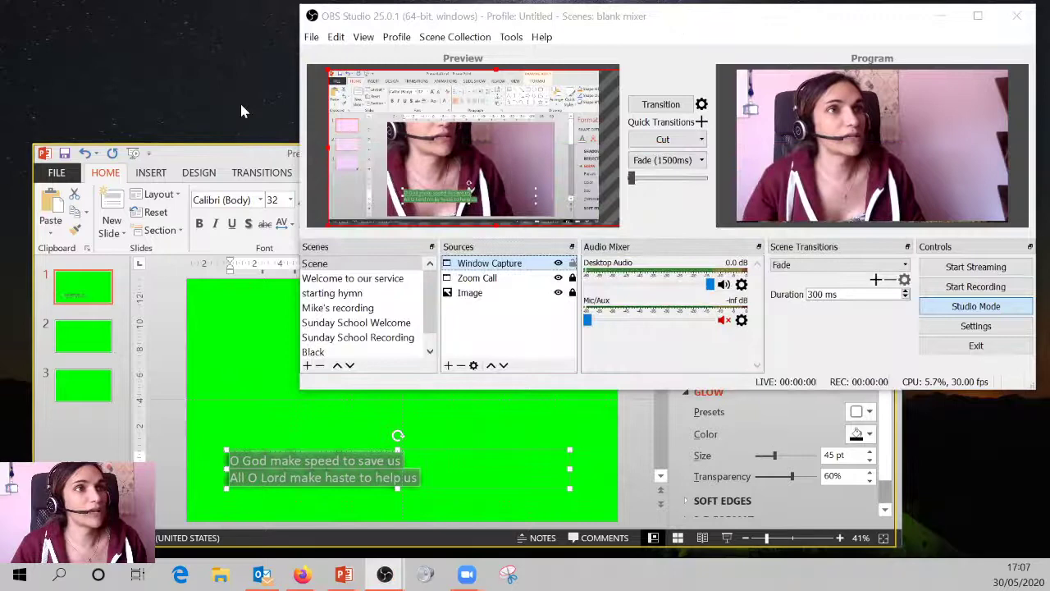
{"action": "left_click", "coordinate": [234, 154]}
{"action": "left_click", "coordinate": [279, 399]}
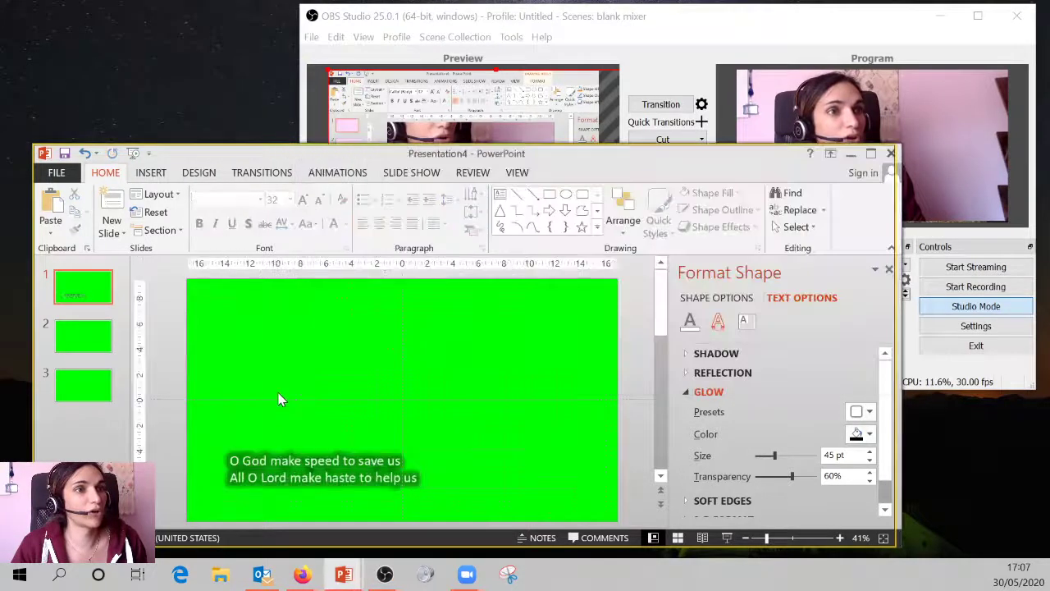
{"action": "left_click", "coordinate": [428, 131]}
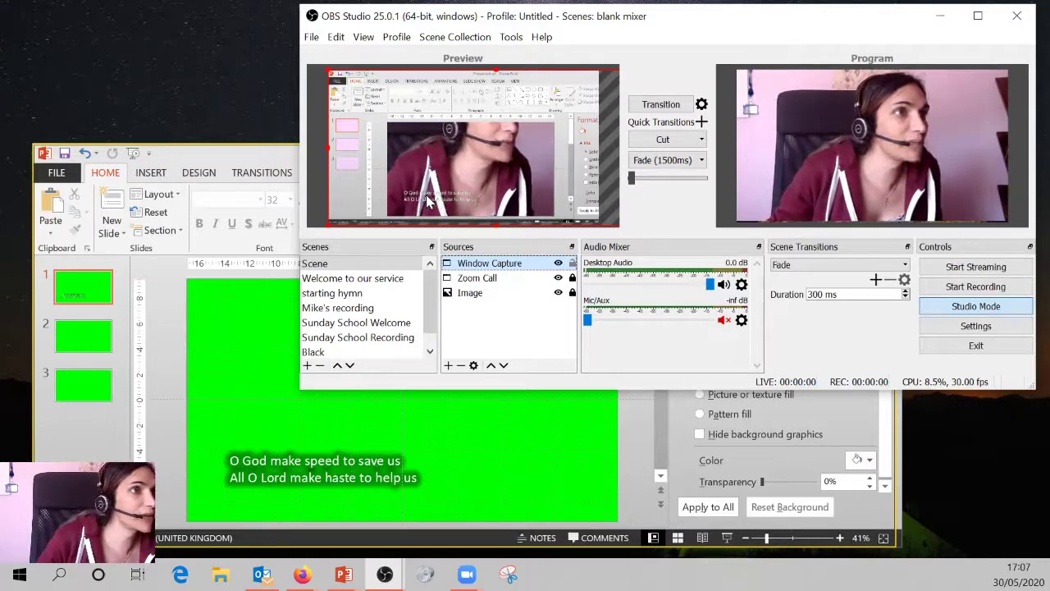
{"action": "left_click", "coordinate": [257, 465]}
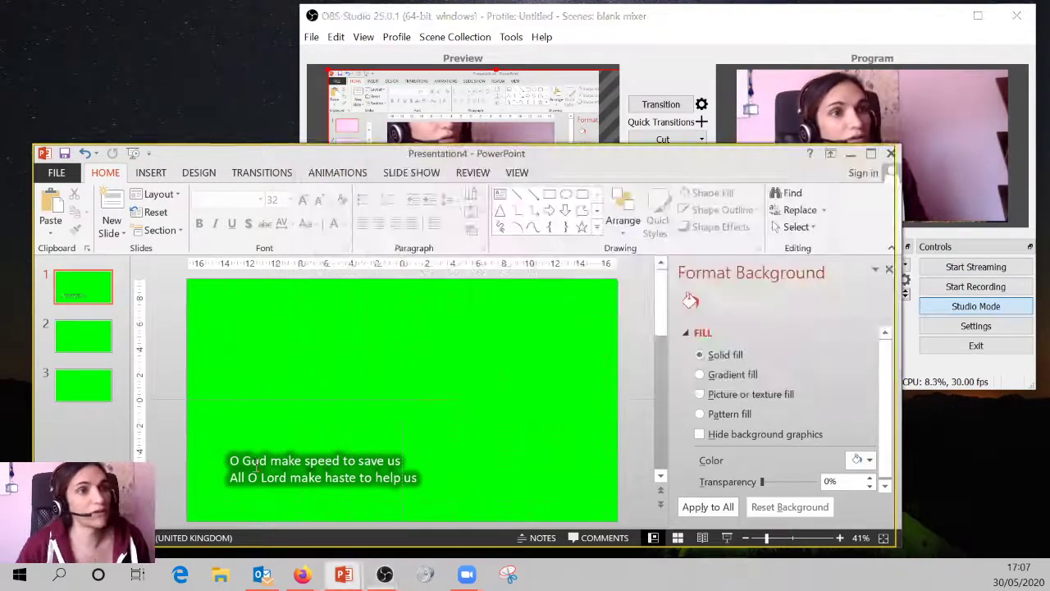
{"action": "left_click", "coordinate": [257, 465]}
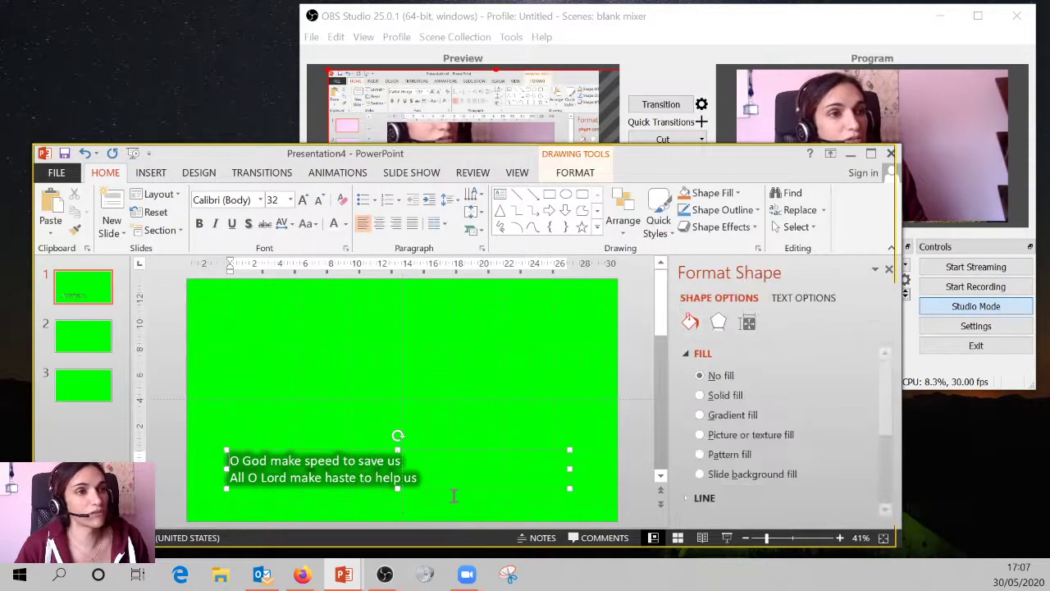
{"action": "key", "text": "ctrl+a"}
{"action": "left_click", "coordinate": [646, 18]}
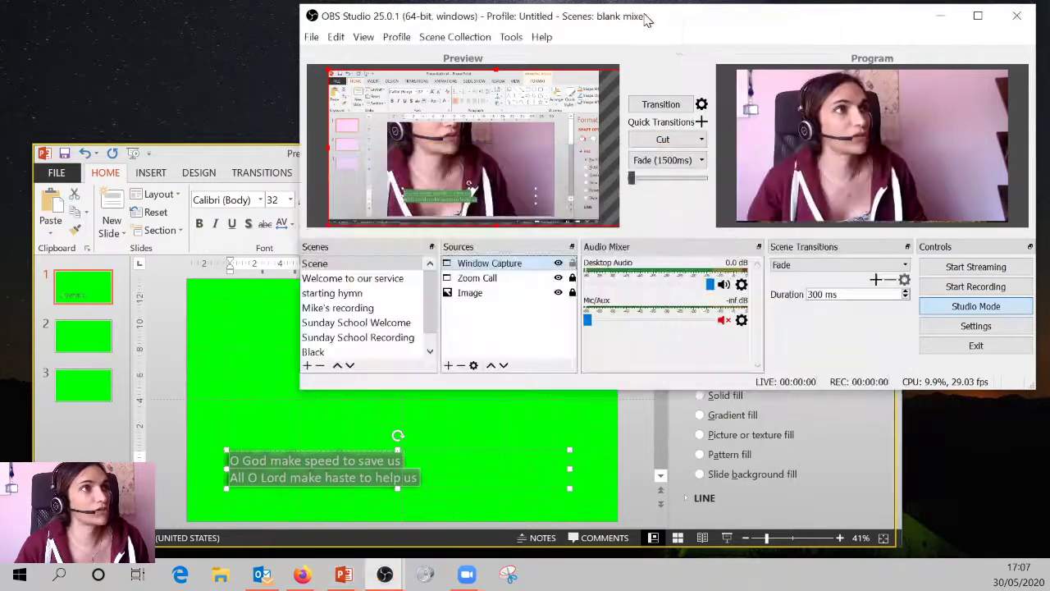
{"action": "left_click", "coordinate": [267, 429]}
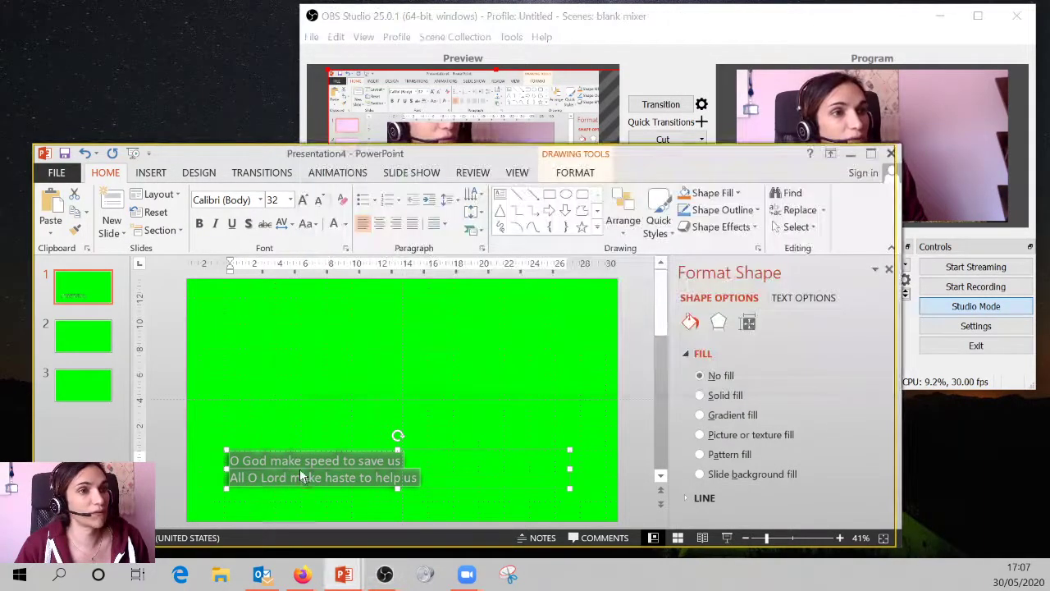
Lower the caption glow transparency to 25% and view the result in OBS.
{"action": "right_click", "coordinate": [302, 476]}
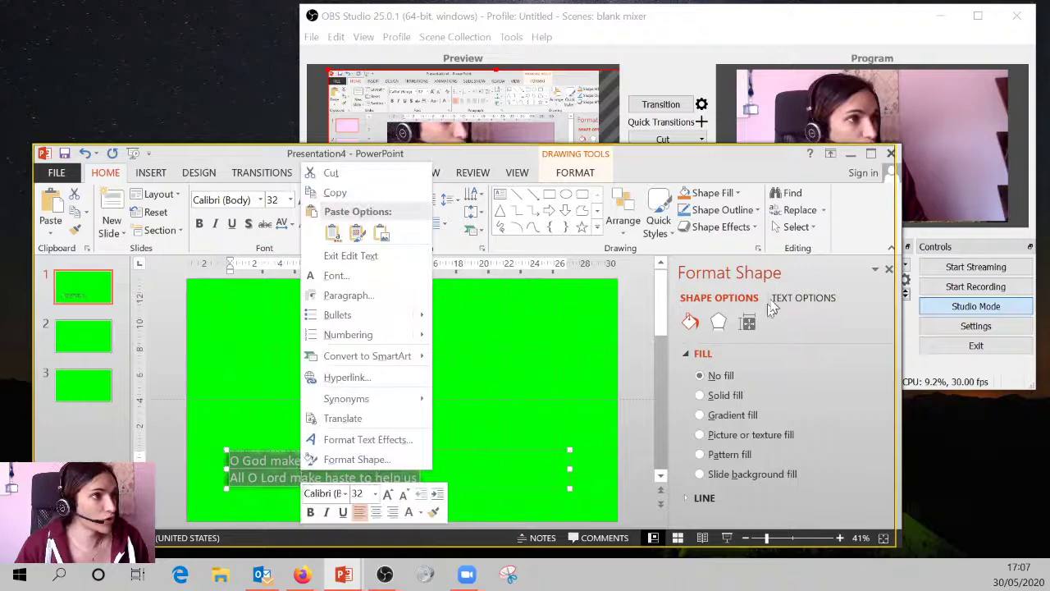
{"action": "left_click", "coordinate": [800, 297]}
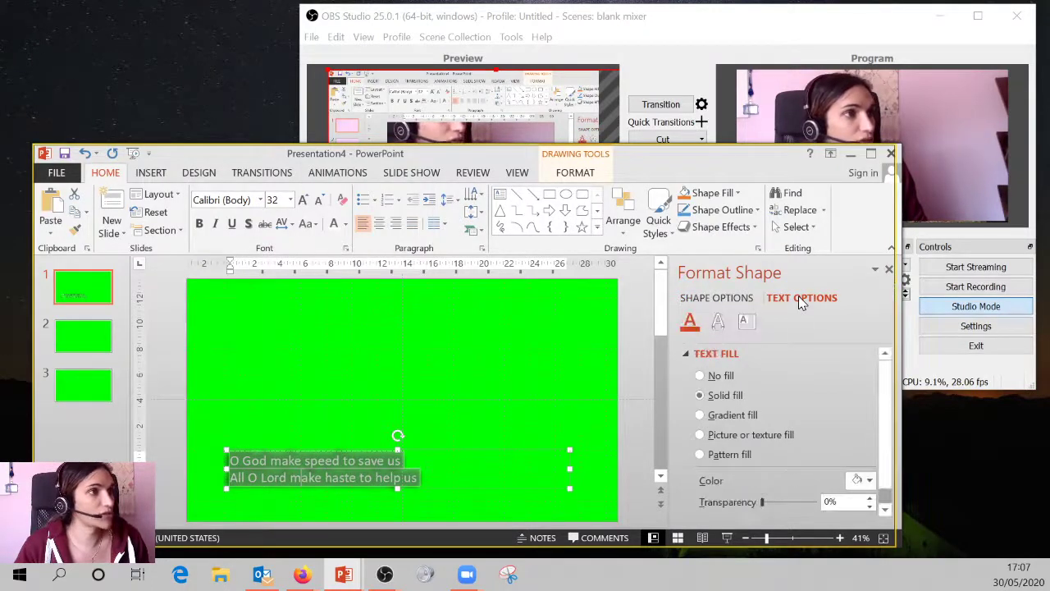
{"action": "left_click", "coordinate": [719, 324]}
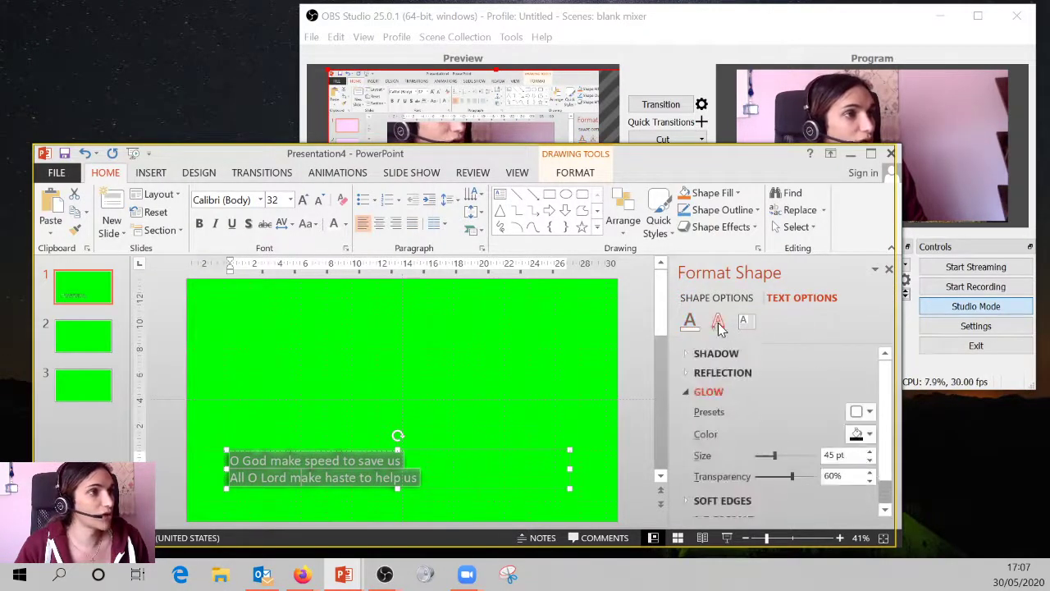
{"action": "scroll", "coordinate": [885, 434], "scroll_direction": "down", "scroll_amount": 1}
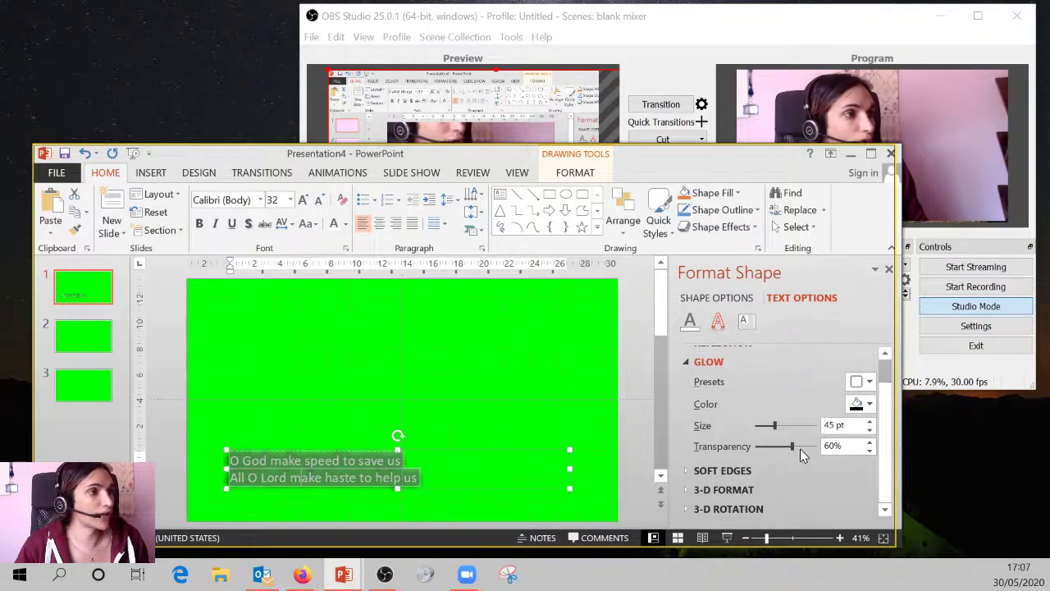
{"action": "mouse_move", "coordinate": [780, 450]}
{"action": "left_mouse_down"}
{"action": "mouse_move", "coordinate": [758, 448]}
{"action": "mouse_move", "coordinate": [772, 449]}
{"action": "left_mouse_up"}
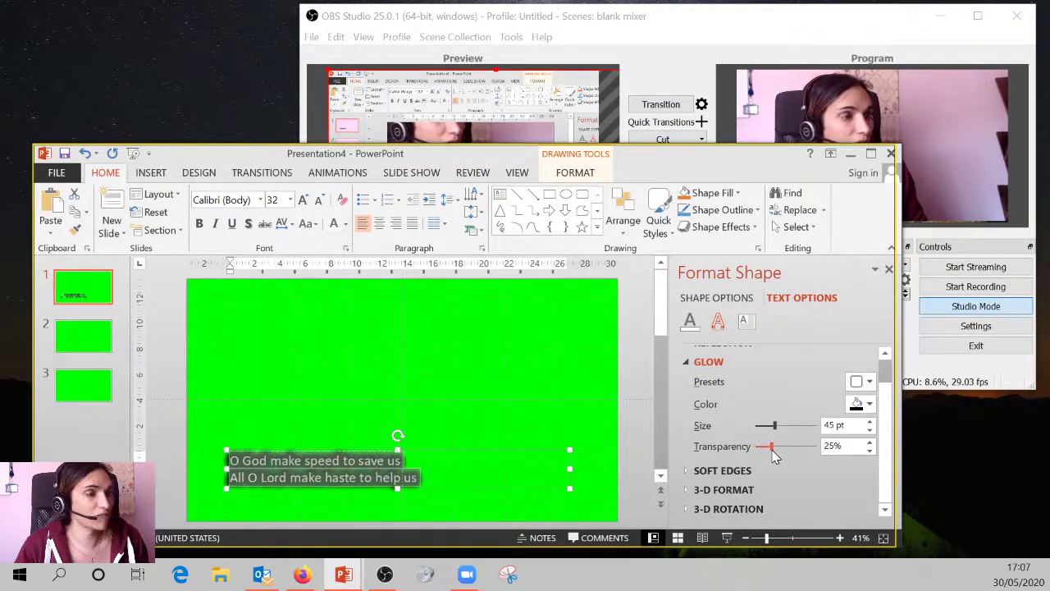
{"action": "left_click", "coordinate": [441, 353]}
{"action": "left_click", "coordinate": [501, 114]}
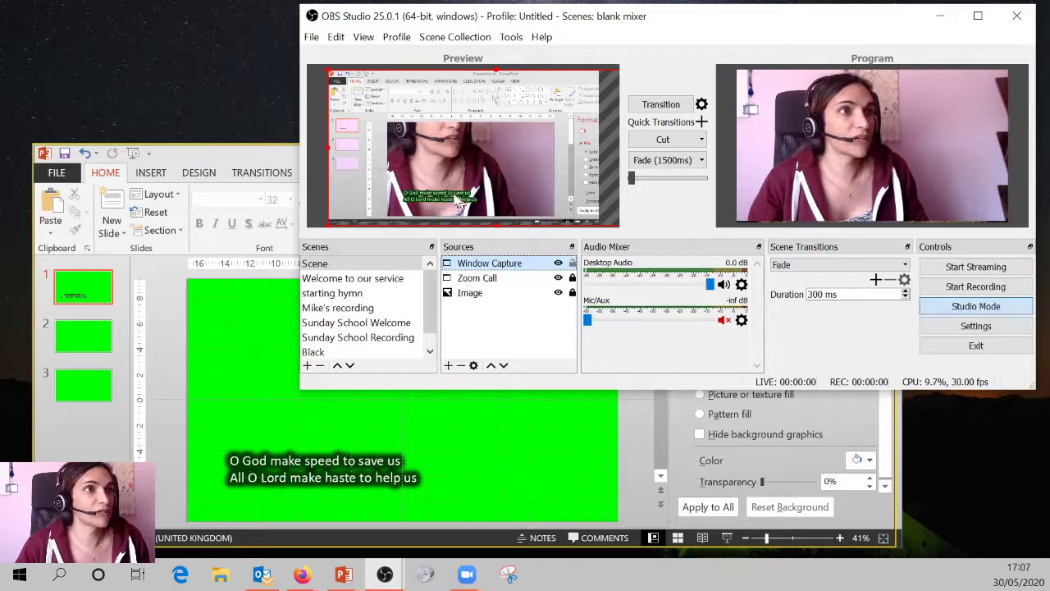
Set the caption glow transparency to 0% so it is fully opaque.
{"action": "left_click", "coordinate": [276, 157]}
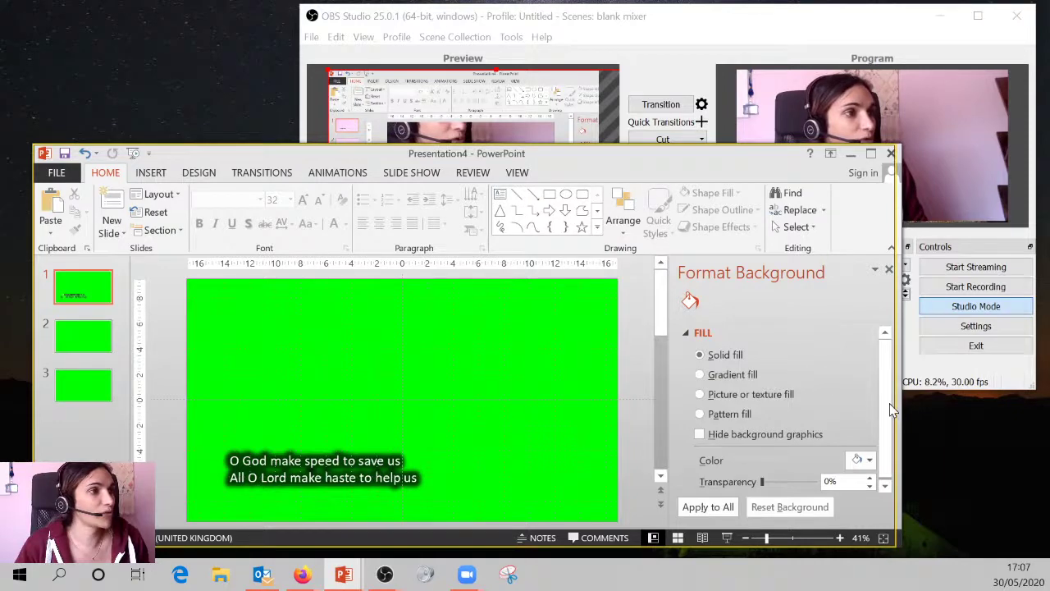
{"action": "left_click_drag", "start_coordinate": [890, 403], "coordinate": [895, 430]}
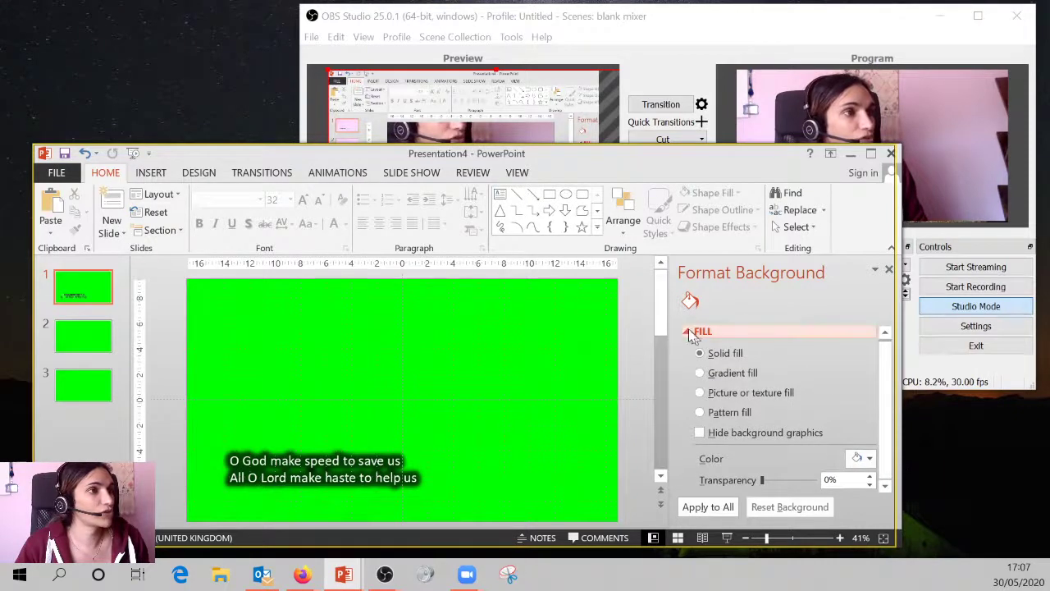
{"action": "left_click", "coordinate": [402, 459]}
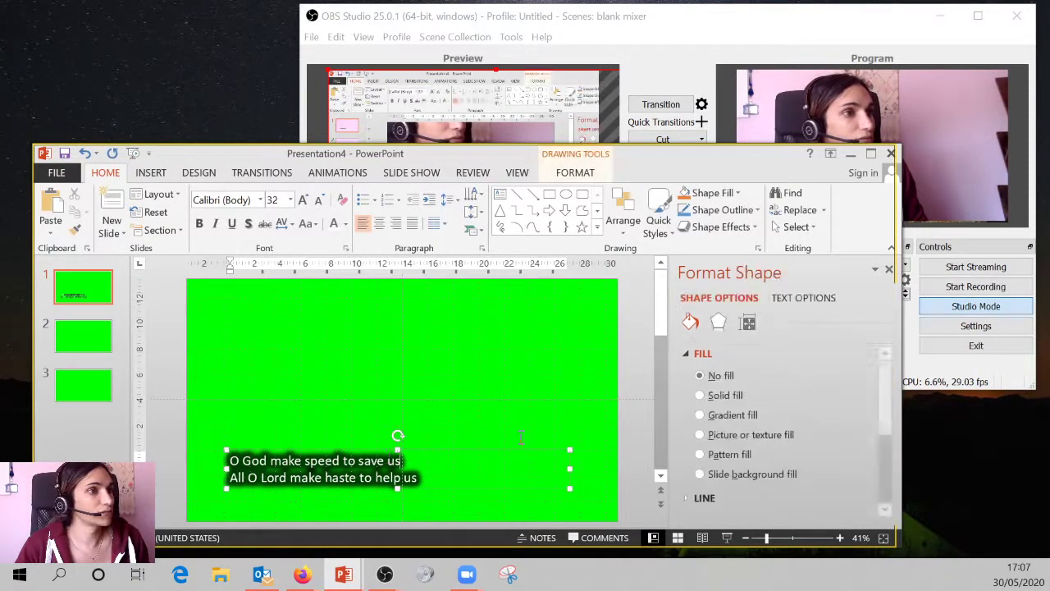
{"action": "left_click", "coordinate": [790, 299]}
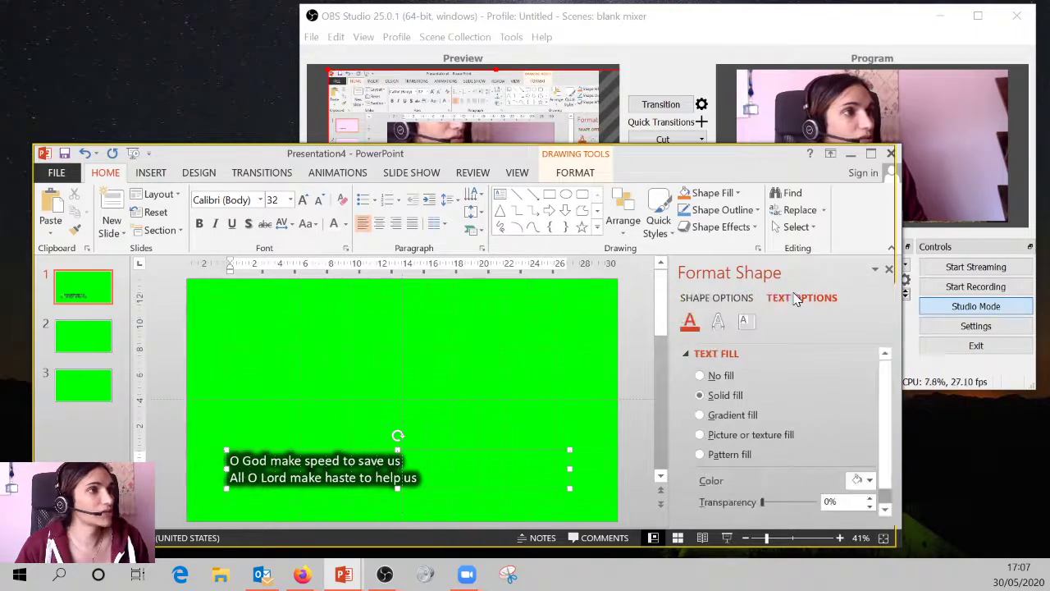
{"action": "left_click", "coordinate": [719, 323]}
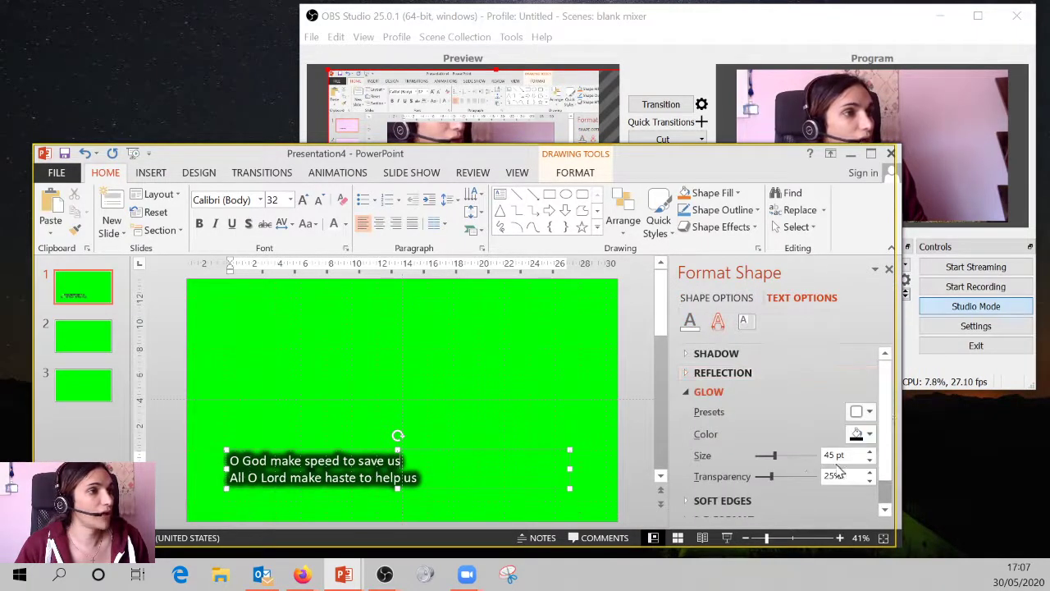
{"action": "left_click_drag", "start_coordinate": [771, 476], "coordinate": [754, 476]}
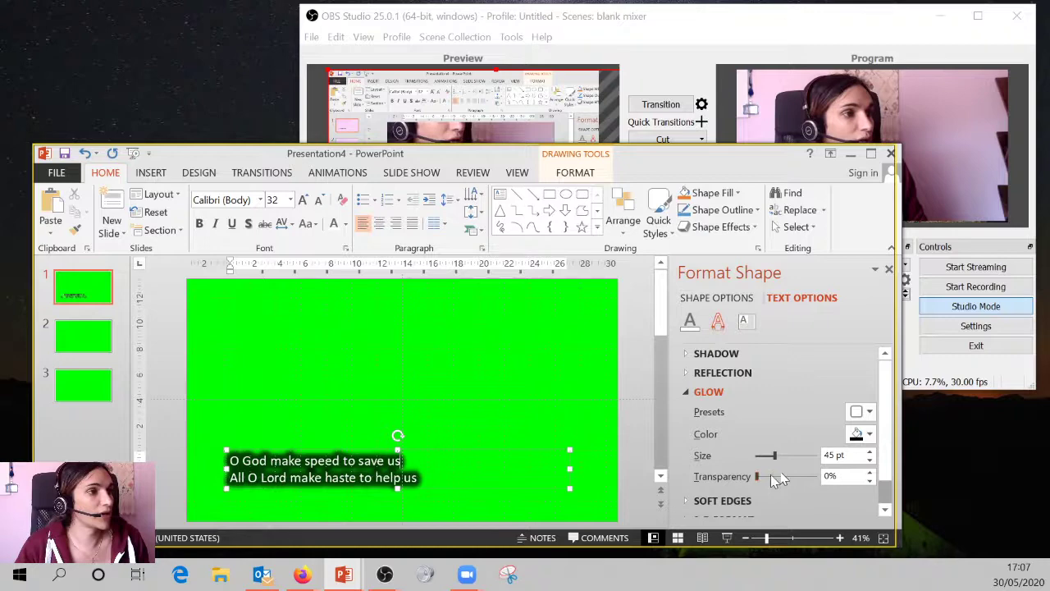
{"action": "scroll", "coordinate": [885, 471], "scroll_direction": "down", "scroll_amount": 1}
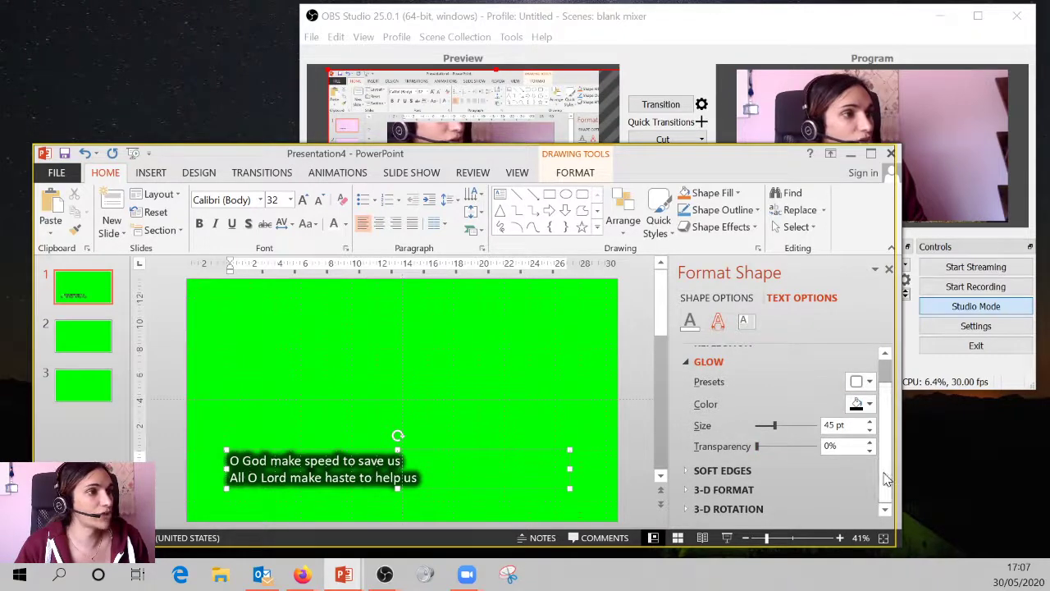
{"action": "left_click", "coordinate": [361, 429]}
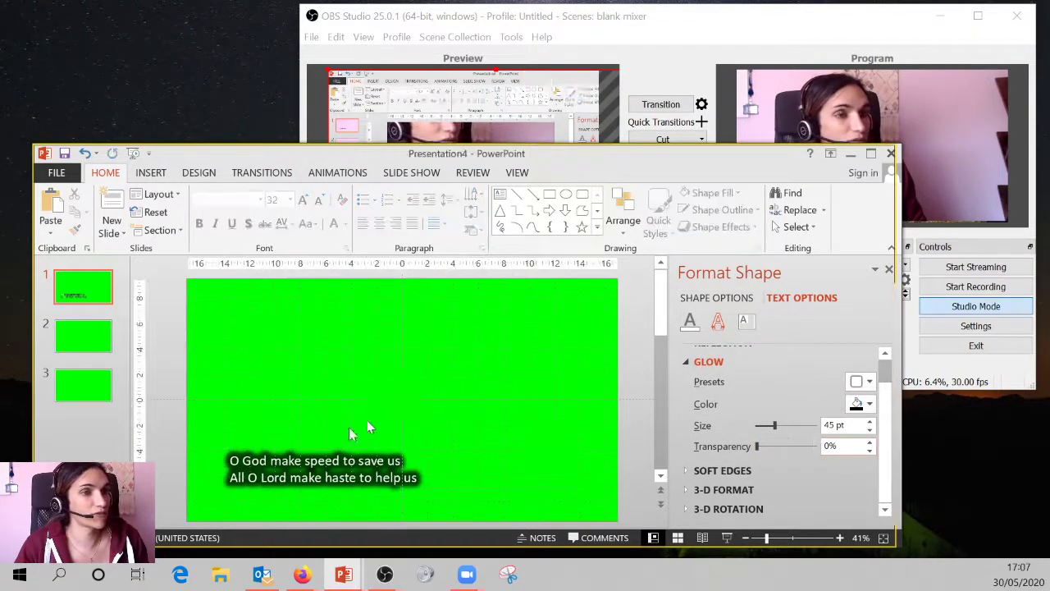
Make both caption lines bold and check them in the OBS preview.
{"action": "left_click", "coordinate": [233, 460]}
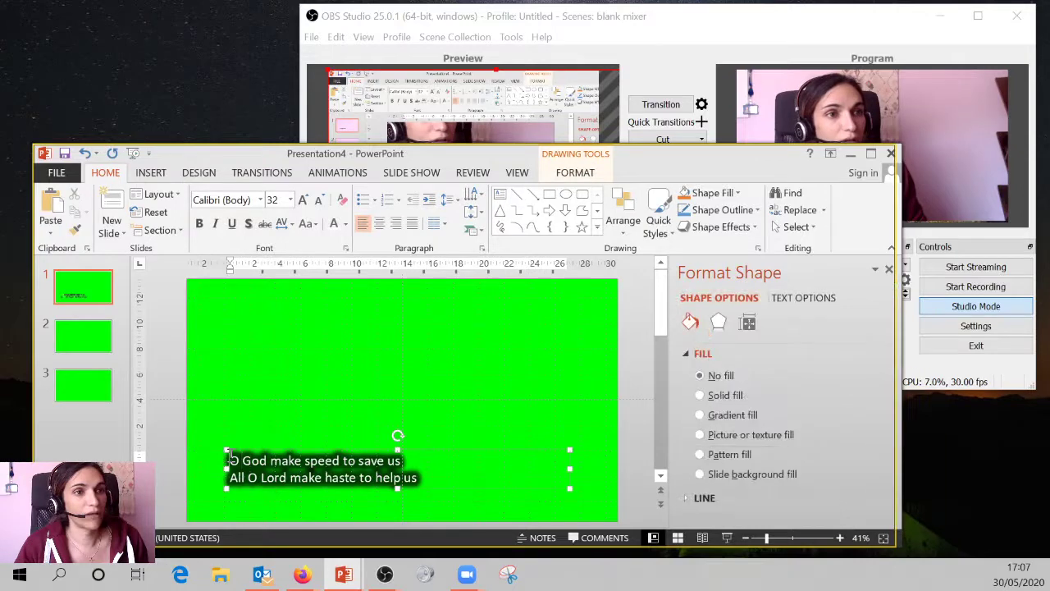
{"action": "left_click_drag", "start_coordinate": [231, 460], "coordinate": [457, 487]}
{"action": "key", "text": "ctrl+b"}
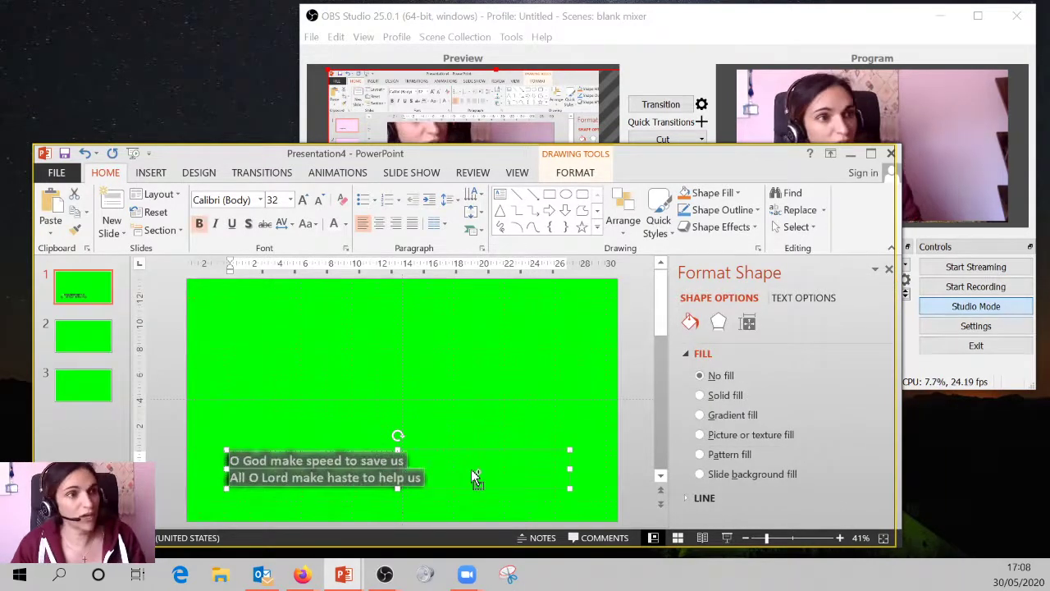
{"action": "left_click", "coordinate": [232, 461]}
{"action": "left_click", "coordinate": [450, 345]}
{"action": "left_click", "coordinate": [694, 40]}
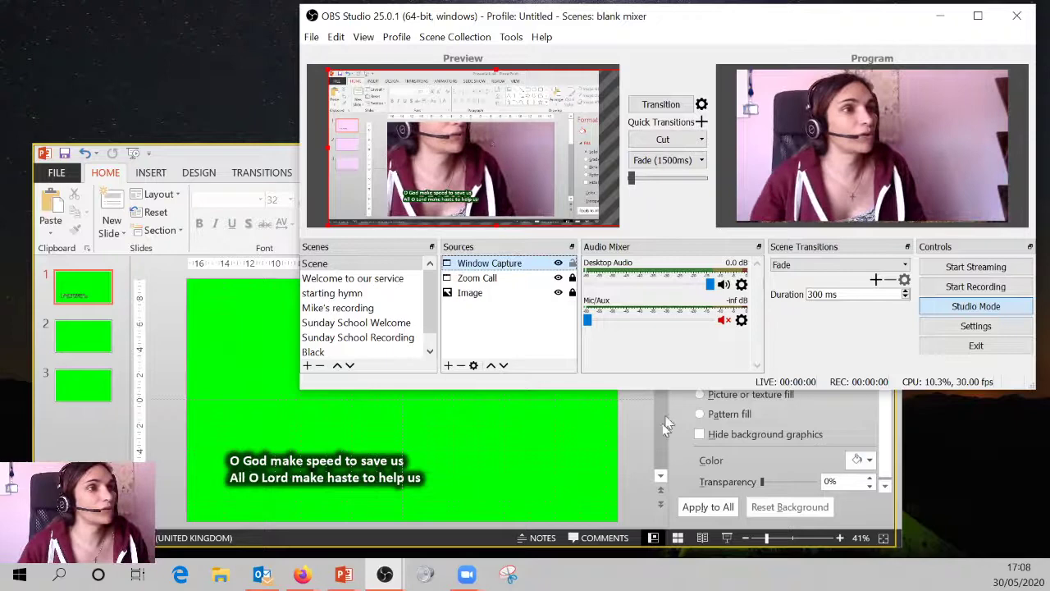
{"action": "left_click", "coordinate": [626, 475]}
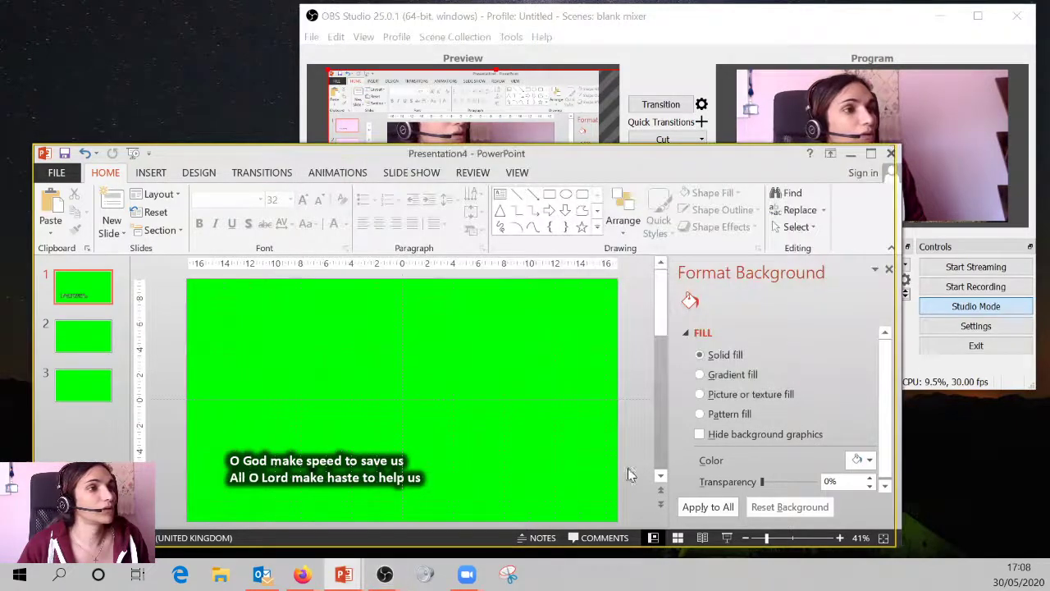
{"action": "left_click", "coordinate": [766, 34]}
Raise the Window Capture Chroma Key Similarity to about 322, then reselect the PowerPoint caption box.
{"action": "right_click", "coordinate": [529, 263]}
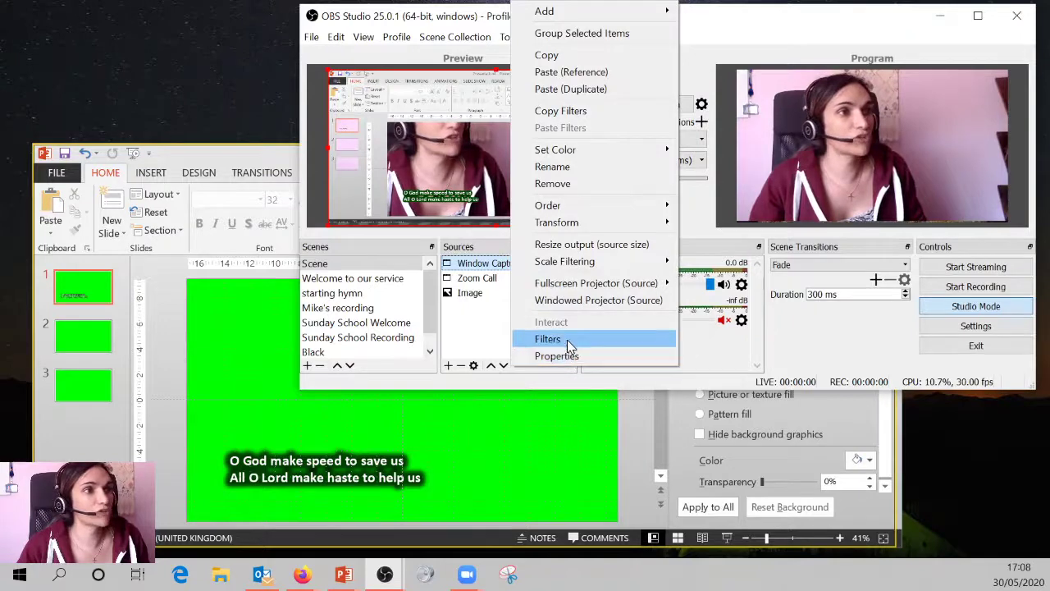
{"action": "left_click", "coordinate": [548, 339]}
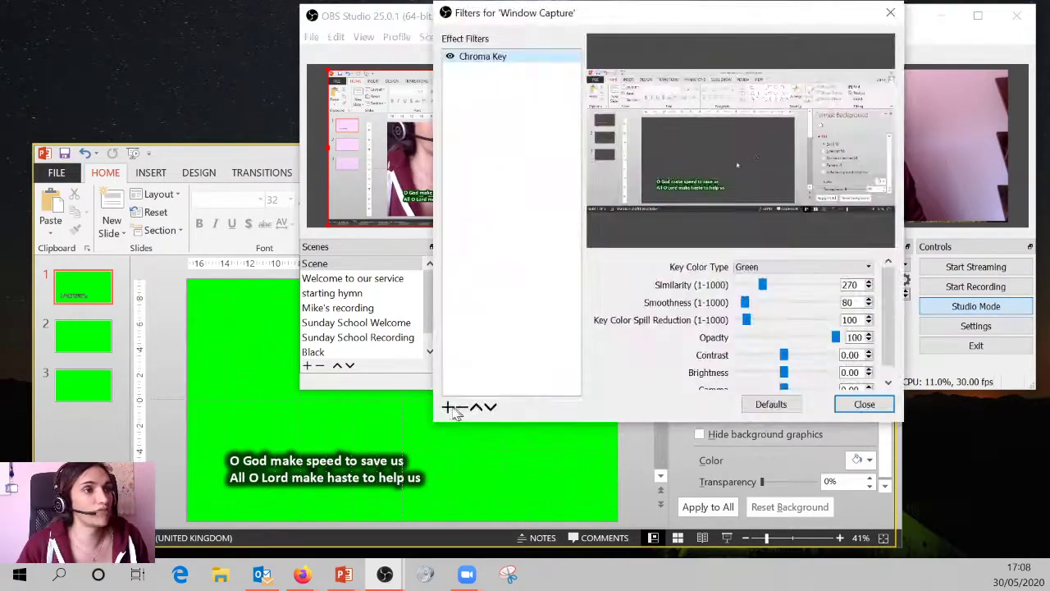
{"action": "left_click_drag", "start_coordinate": [685, 5], "coordinate": [808, 63]}
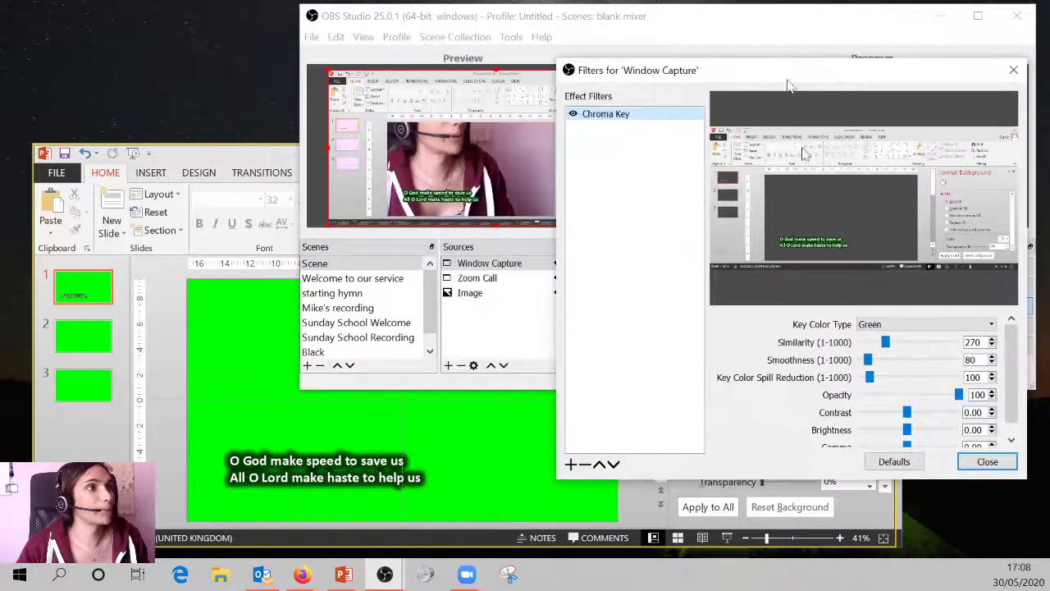
{"action": "mouse_move", "coordinate": [889, 345]}
{"action": "left_mouse_down"}
{"action": "mouse_move", "coordinate": [867, 344]}
{"action": "mouse_move", "coordinate": [892, 346]}
{"action": "left_mouse_up"}
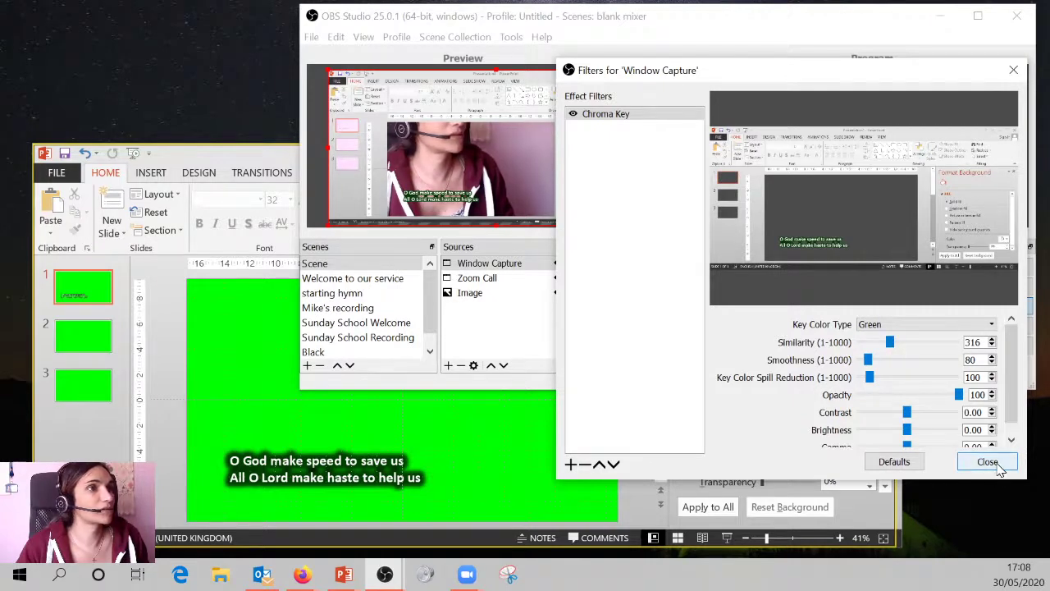
{"action": "left_click_drag", "start_coordinate": [890, 345], "coordinate": [901, 349]}
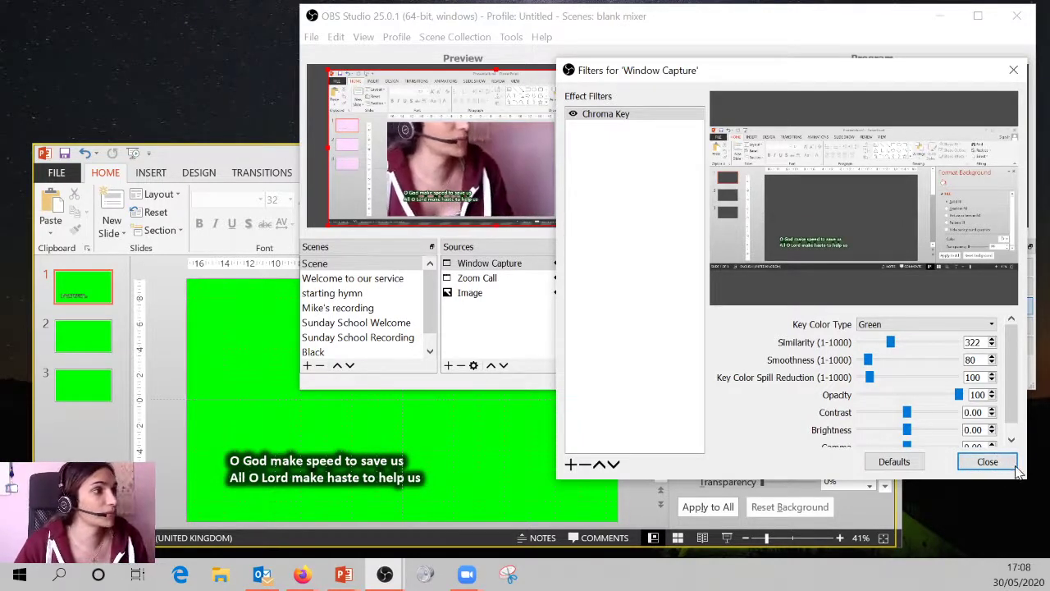
{"action": "left_click", "coordinate": [987, 462]}
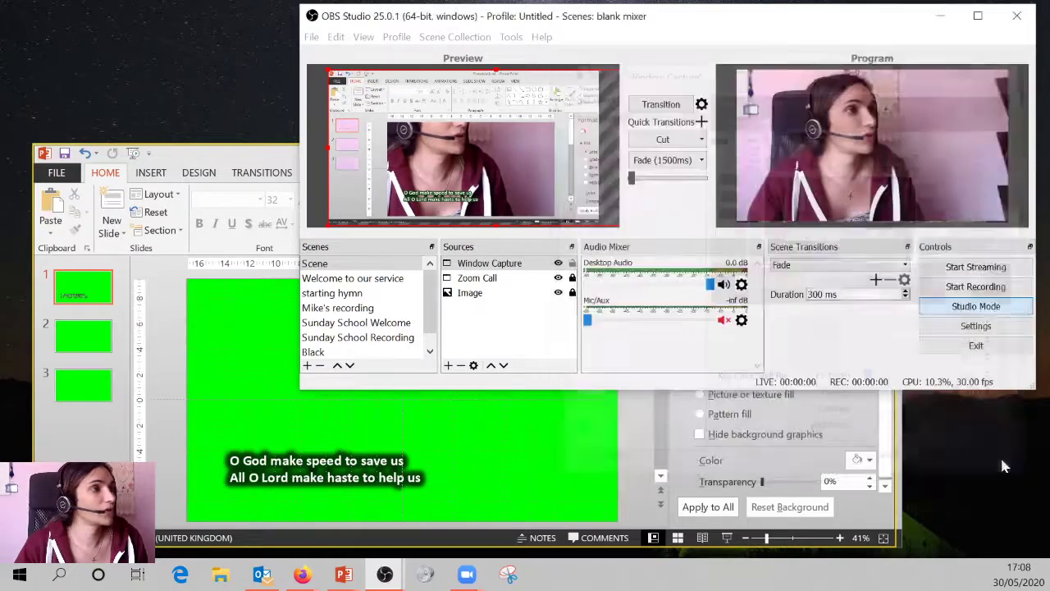
{"action": "left_click", "coordinate": [254, 151]}
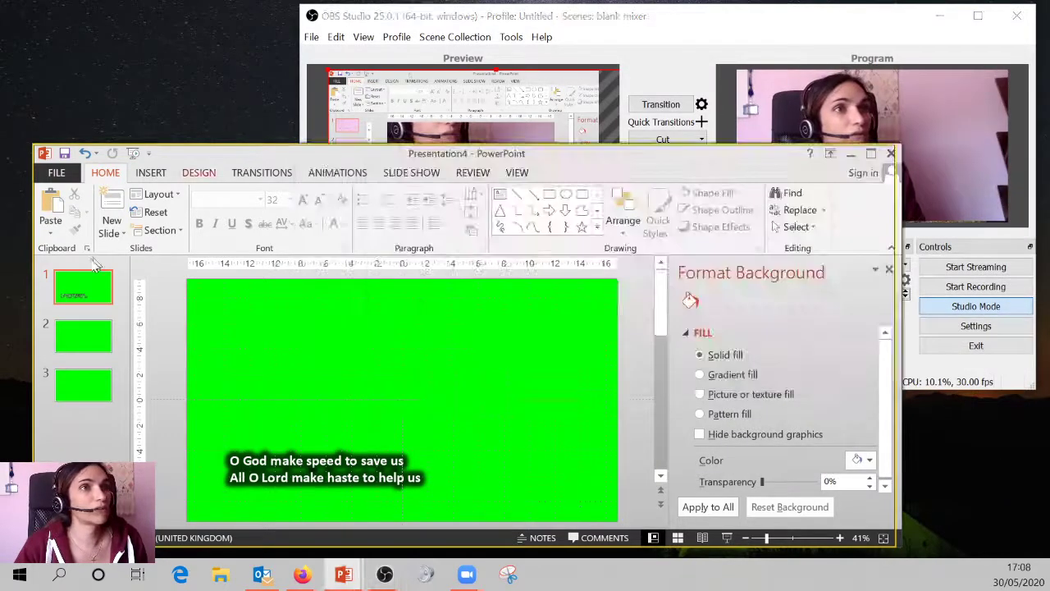
{"action": "left_click", "coordinate": [234, 460]}
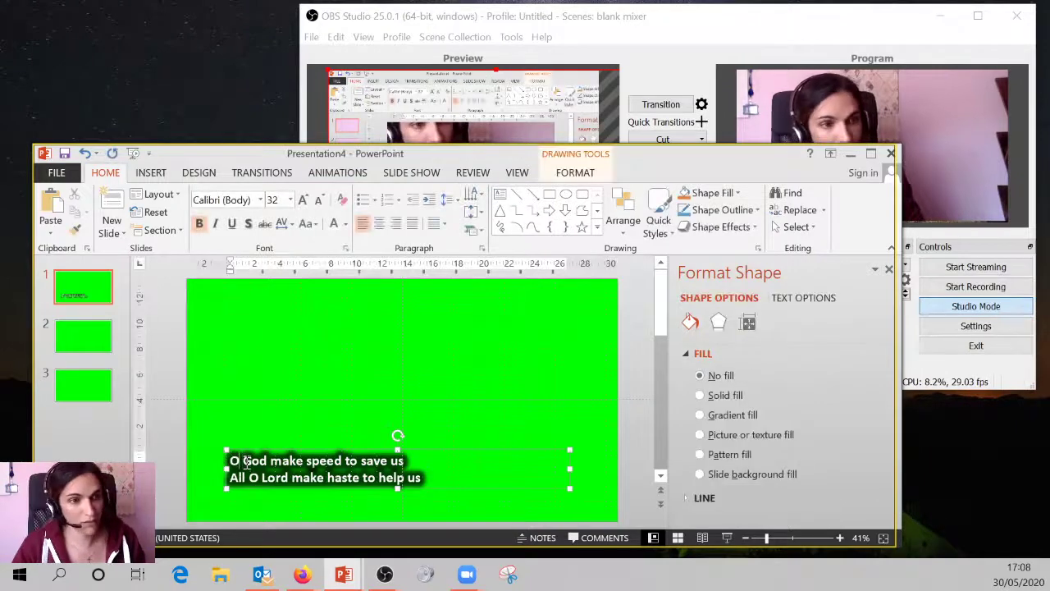
Indent the caption lines with Tab and close the background formatting pane.
{"action": "key", "text": "Tab"}
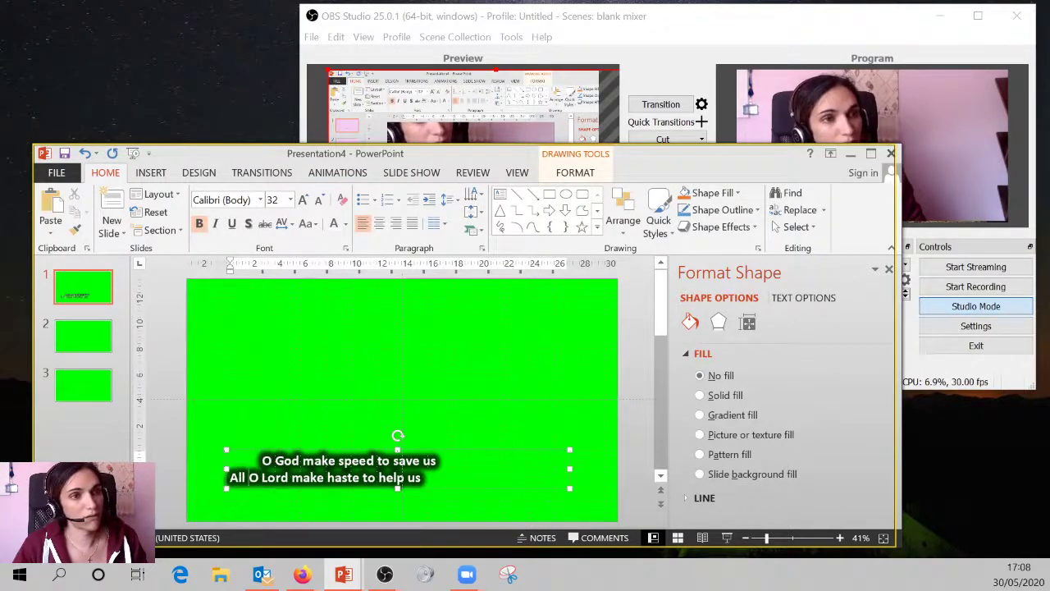
{"action": "key", "text": "Tab"}
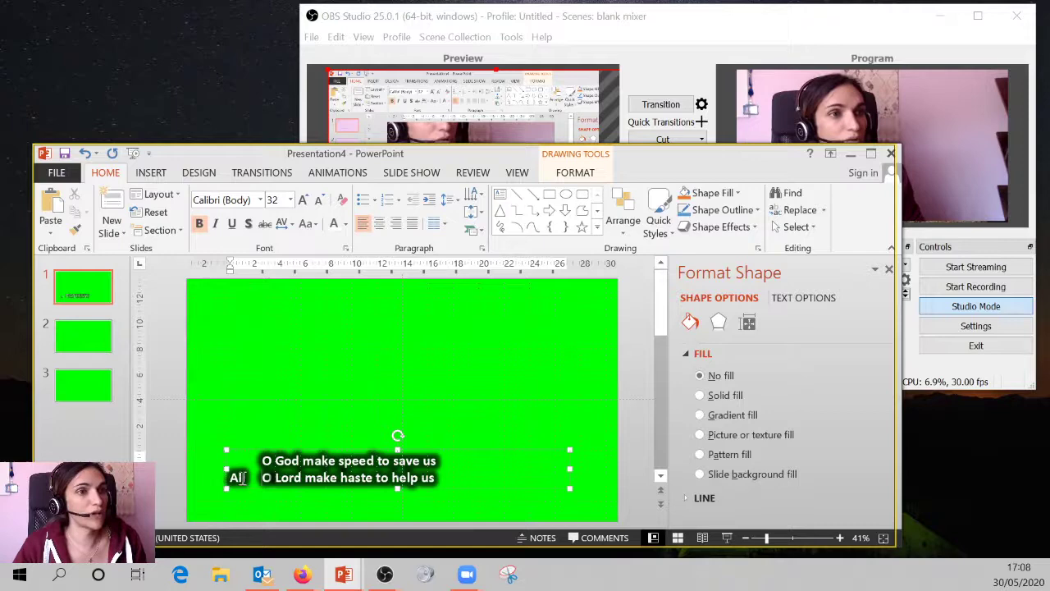
{"action": "left_click", "coordinate": [348, 388]}
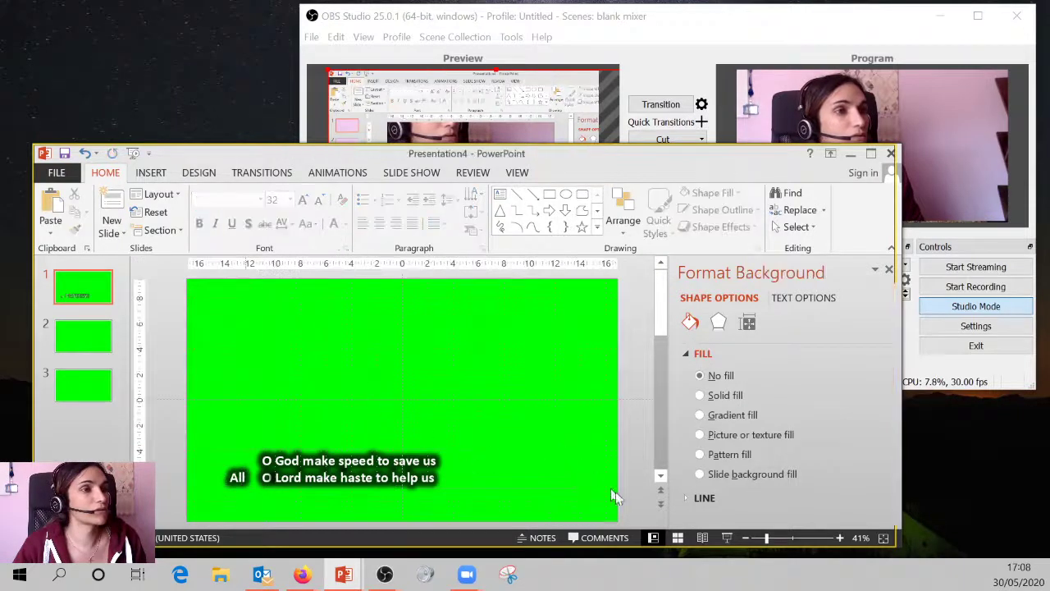
{"action": "left_click", "coordinate": [888, 276]}
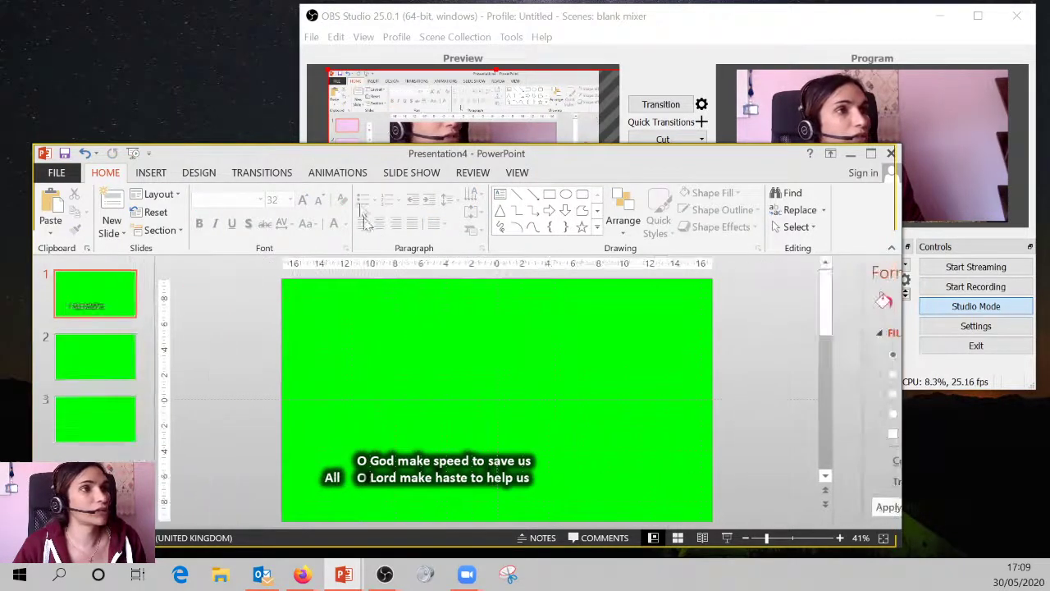
Run the show with rehearsed timings, then bring up Set Up Slide Show.
{"action": "left_click", "coordinate": [411, 174]}
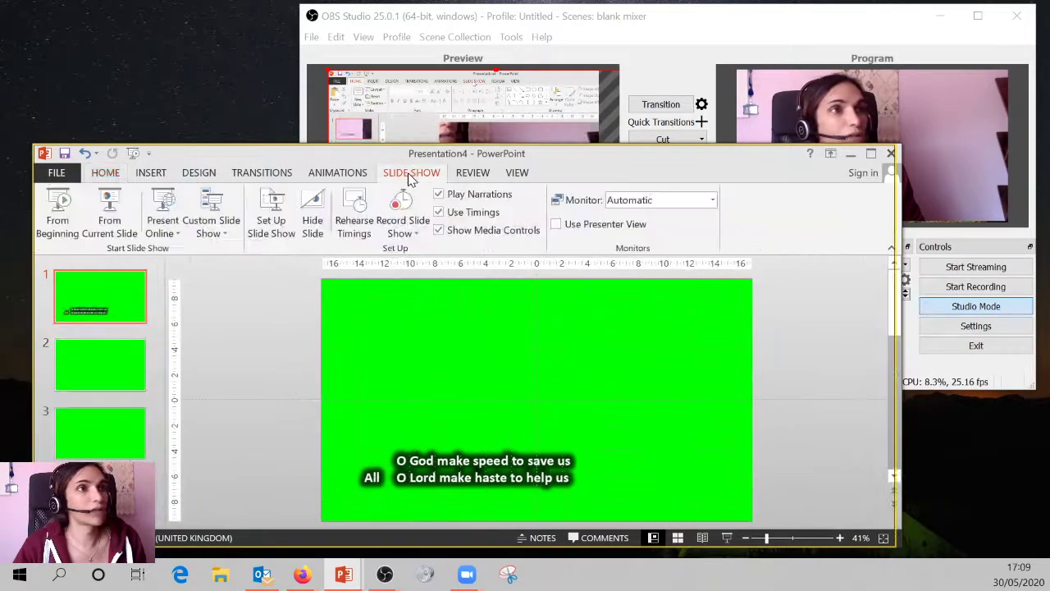
{"action": "left_click", "coordinate": [366, 221]}
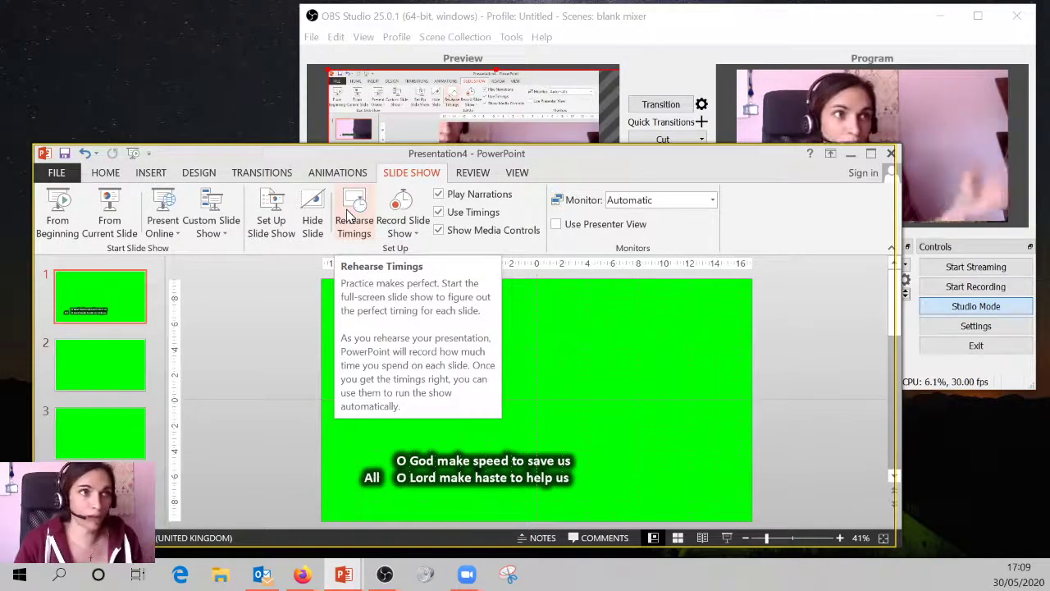
{"action": "left_click", "coordinate": [279, 224]}
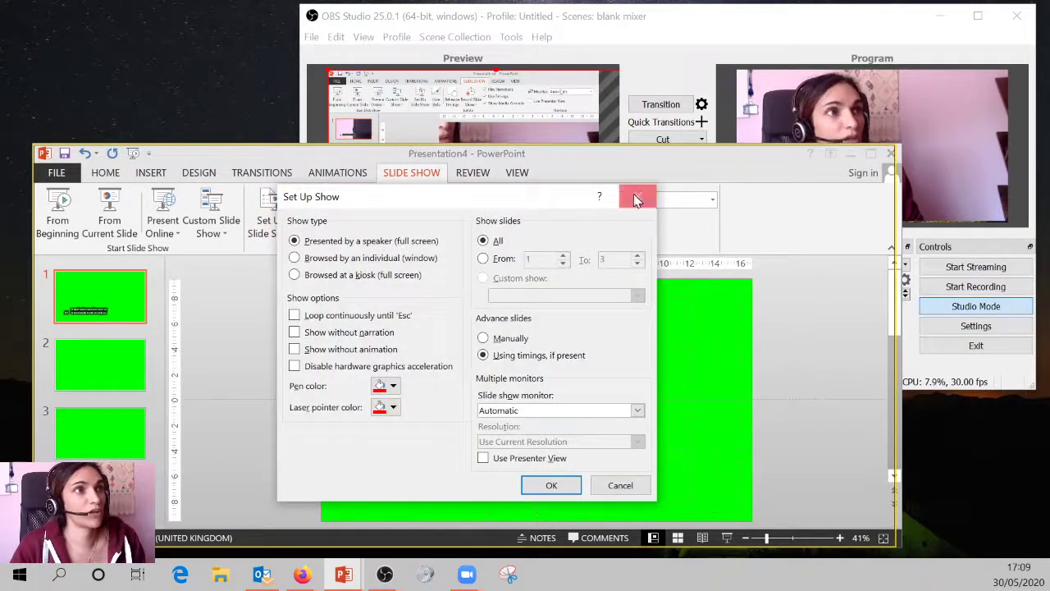
Set the show to 'Browsed by an individual (window)' and start it in a window.
{"action": "left_click", "coordinate": [637, 196]}
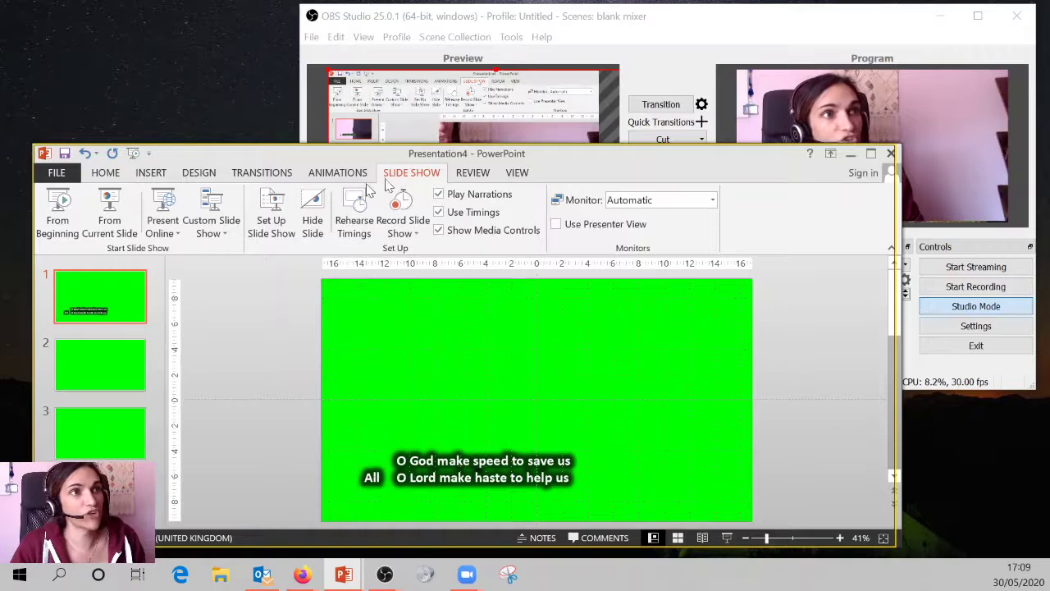
{"action": "left_click", "coordinate": [283, 216]}
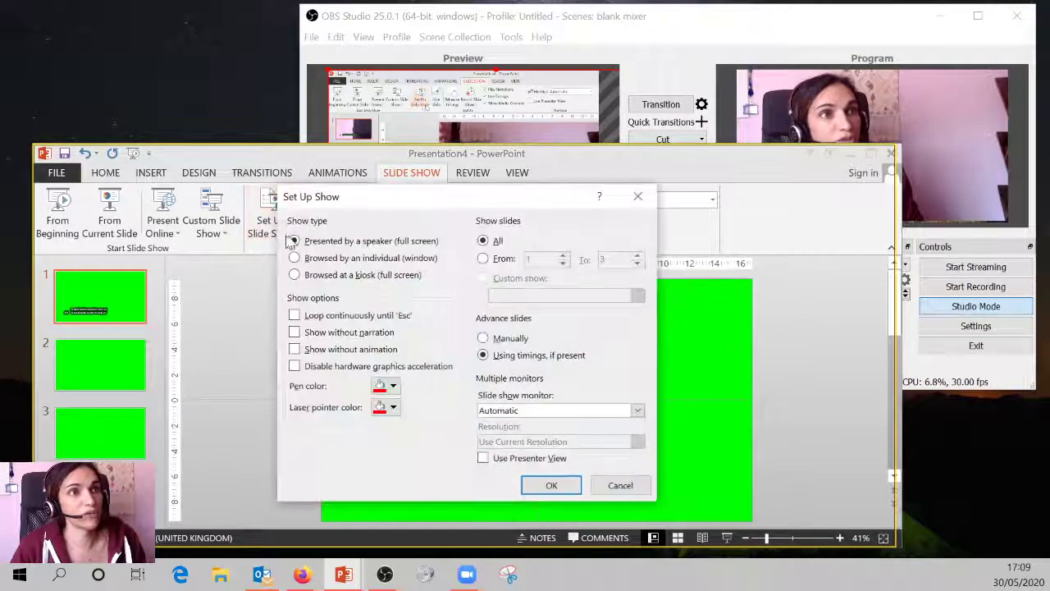
{"action": "left_click", "coordinate": [294, 258]}
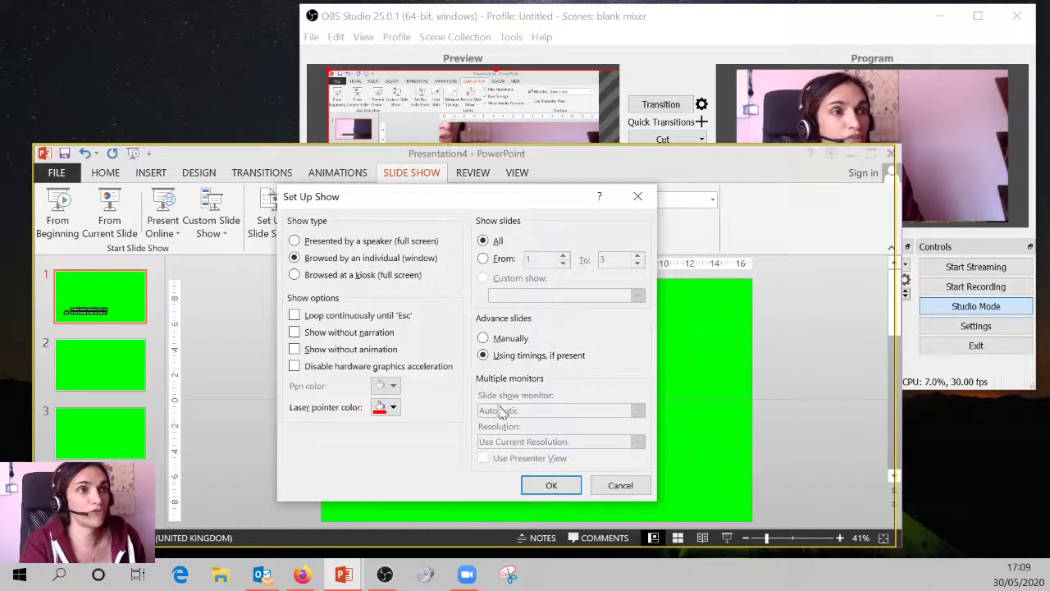
{"action": "left_click", "coordinate": [561, 484]}
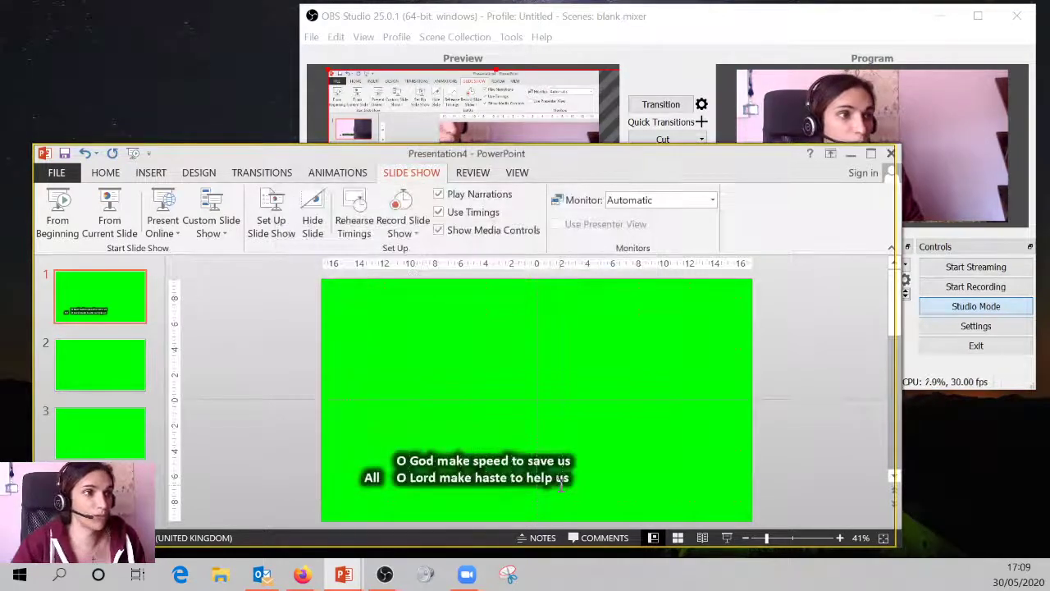
{"action": "left_click", "coordinate": [727, 538]}
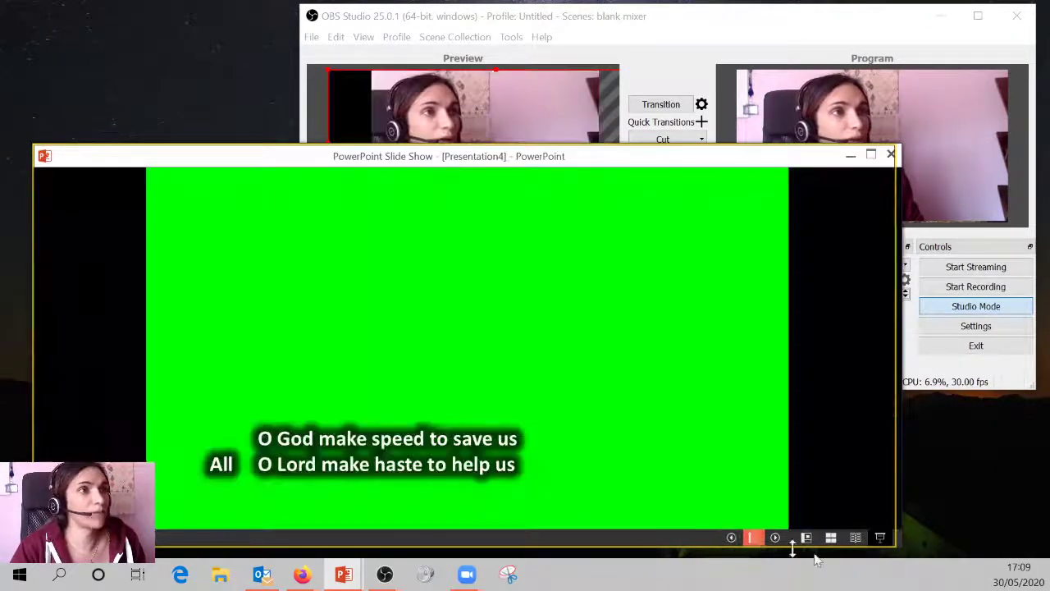
Make the slide show window smaller and check its captions in the OBS preview.
{"action": "left_click_drag", "start_coordinate": [897, 548], "coordinate": [574, 495]}
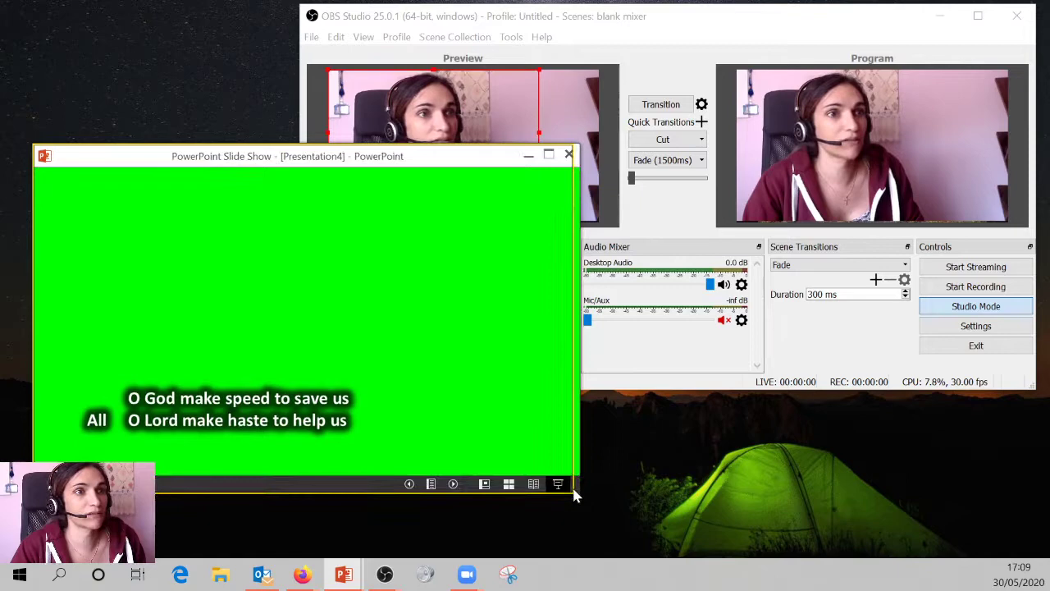
{"action": "left_click", "coordinate": [466, 138]}
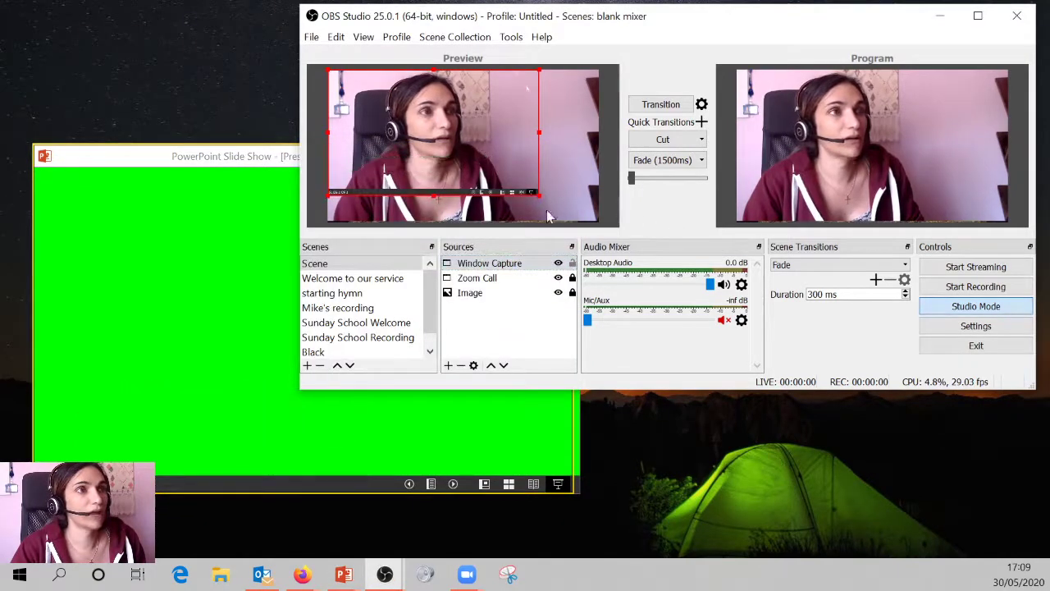
{"action": "left_click", "coordinate": [73, 158]}
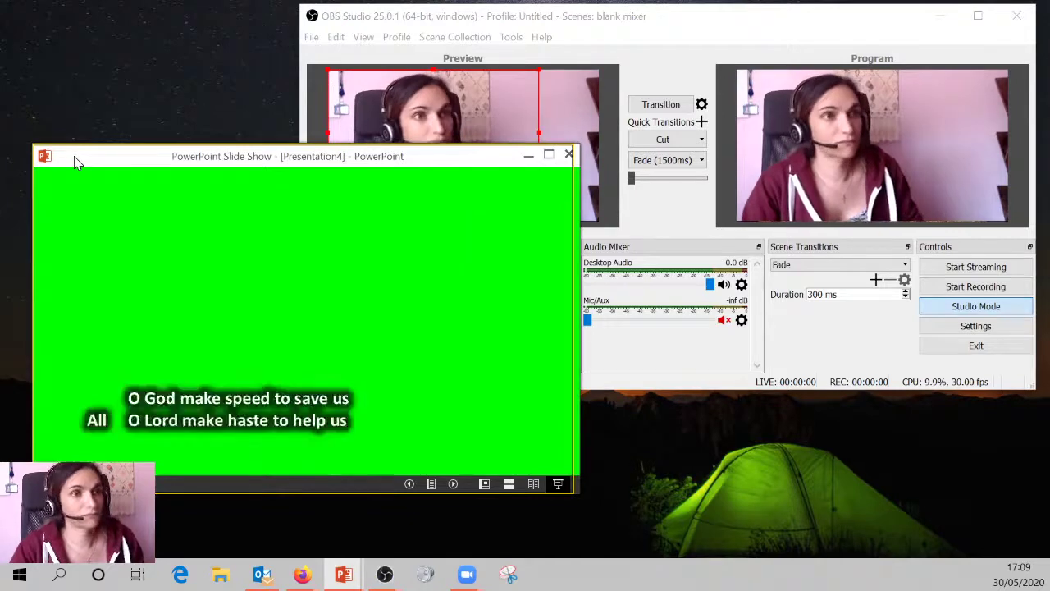
{"action": "left_click", "coordinate": [461, 69]}
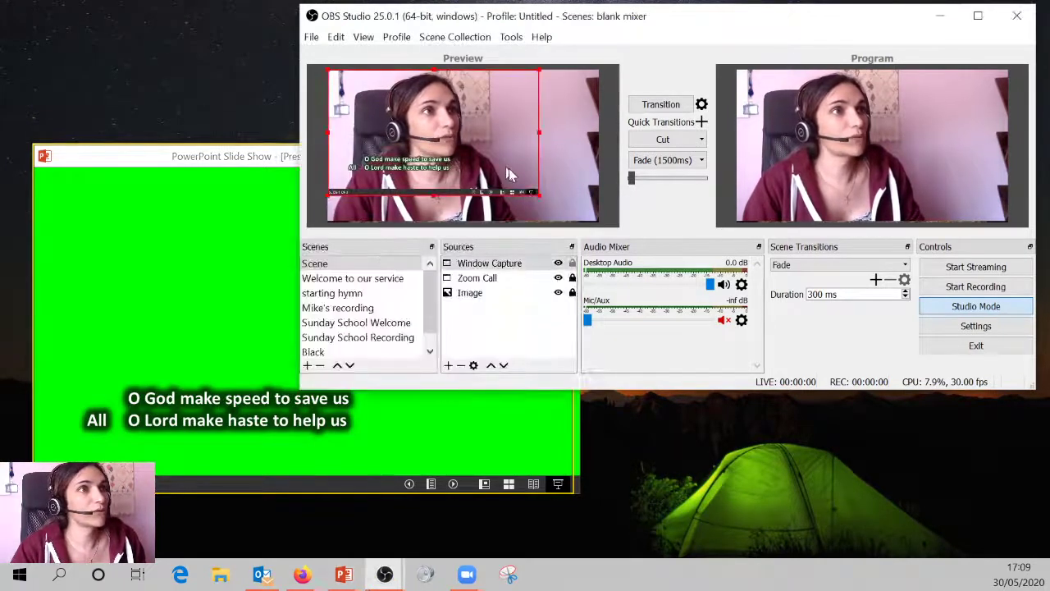
Enlarge the captured captions, move them lower in Preview, and transition them to Program.
{"action": "left_click_drag", "start_coordinate": [538, 194], "coordinate": [588, 215]}
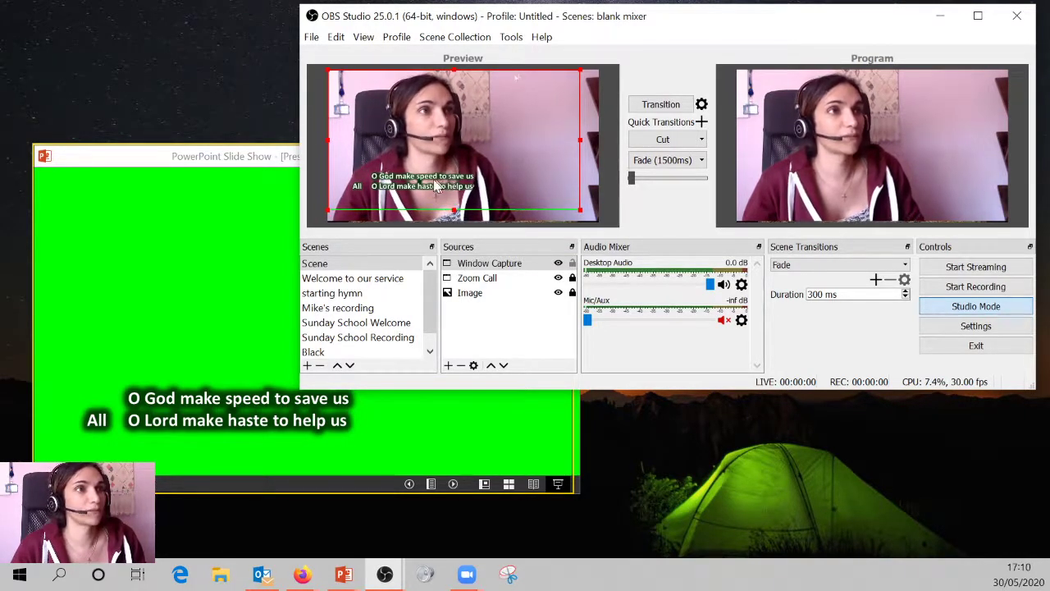
{"action": "left_click_drag", "start_coordinate": [439, 177], "coordinate": [437, 187]}
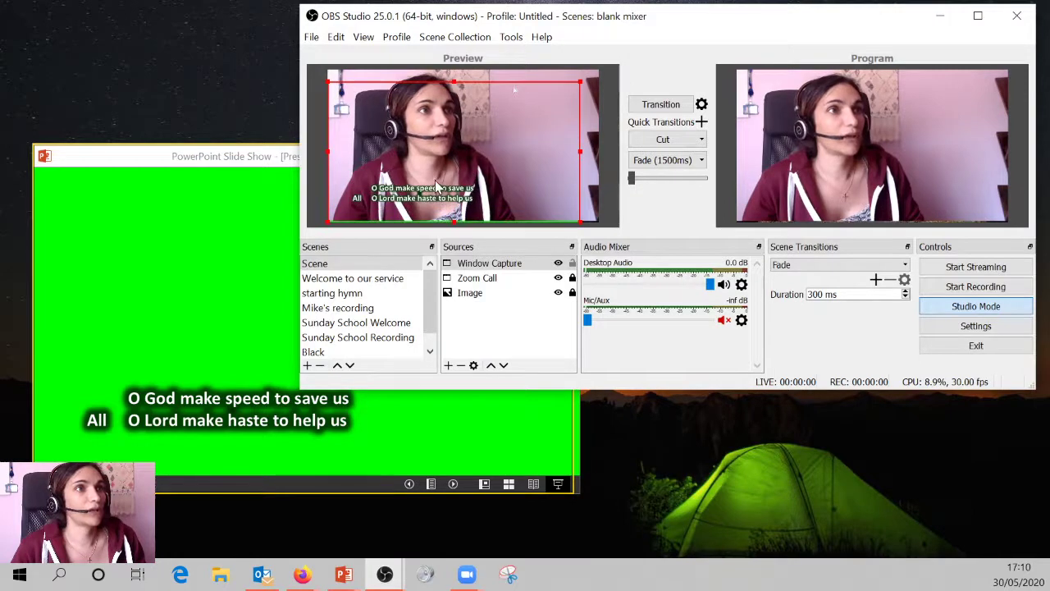
{"action": "mouse_move", "coordinate": [580, 84]}
{"action": "left_mouse_down"}
{"action": "mouse_move", "coordinate": [606, 67]}
{"action": "mouse_move", "coordinate": [595, 76]}
{"action": "left_mouse_up"}
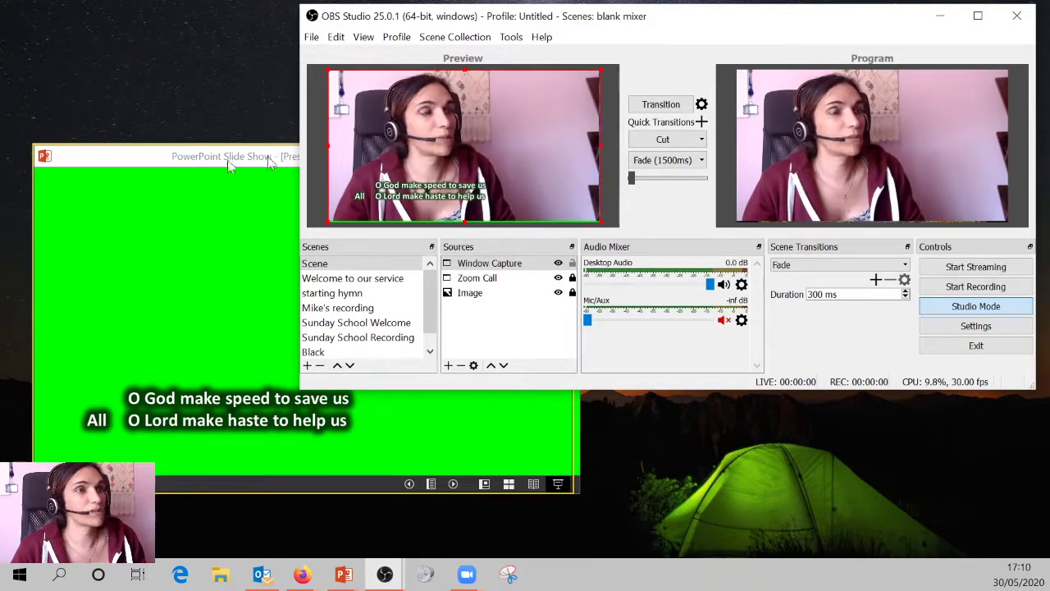
{"action": "left_click", "coordinate": [120, 166]}
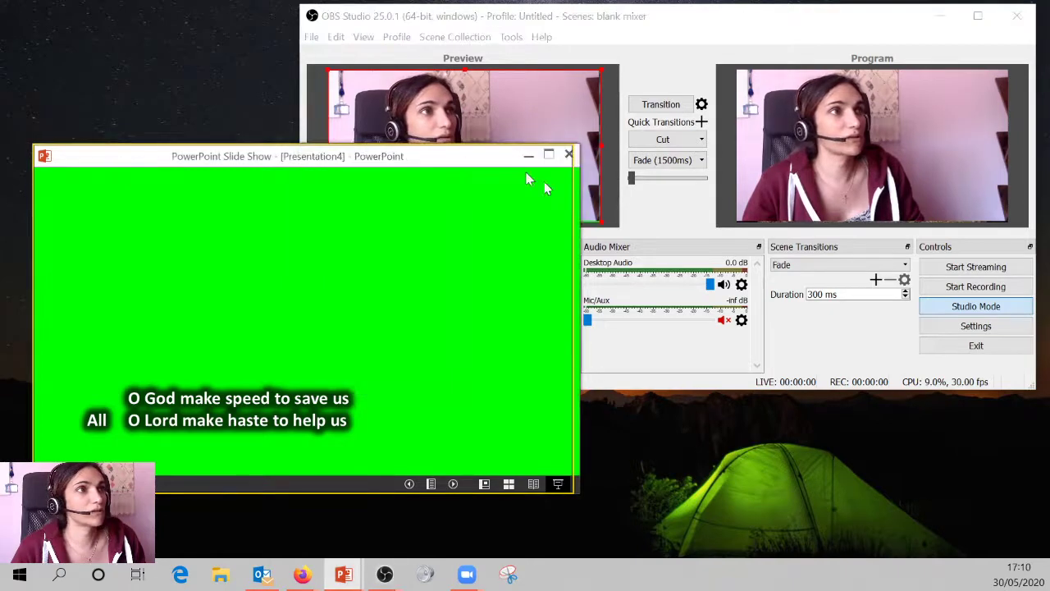
{"action": "left_click", "coordinate": [583, 171]}
{"action": "left_click", "coordinate": [656, 168]}
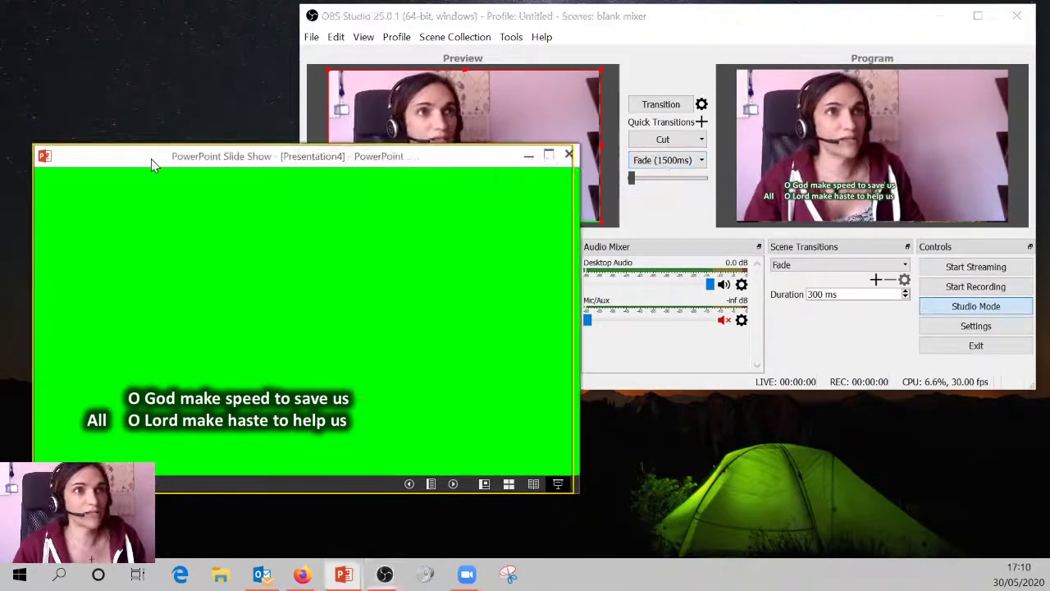
End the slide show, nudge the caption box down and italicise the second caption line.
{"action": "left_click", "coordinate": [151, 162]}
{"action": "key", "text": "Escape"}
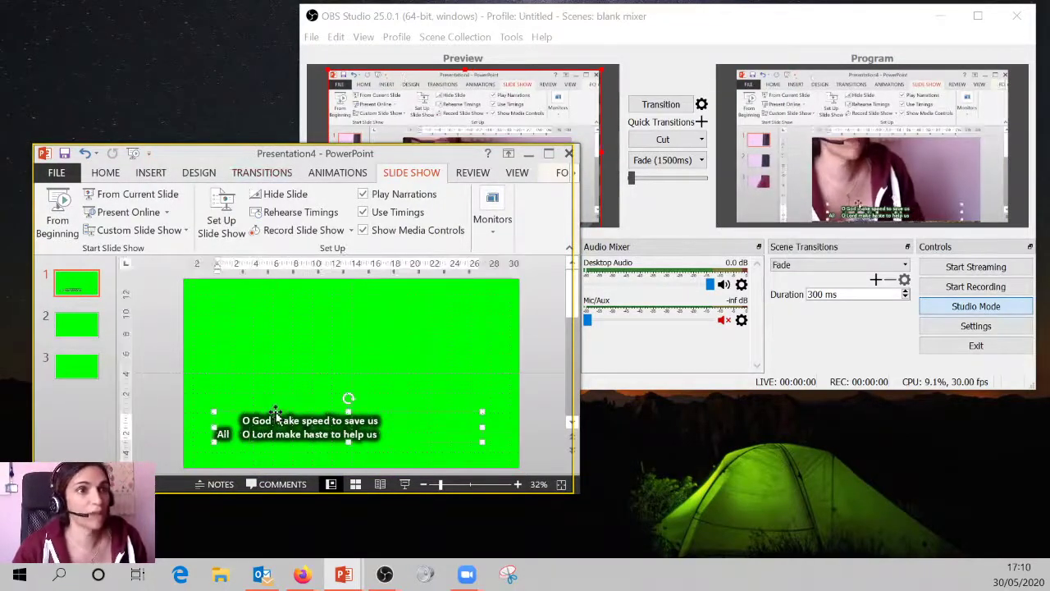
{"action": "mouse_move", "coordinate": [279, 410]}
{"action": "left_mouse_down"}
{"action": "mouse_move", "coordinate": [276, 423]}
{"action": "mouse_move", "coordinate": [319, 425]}
{"action": "mouse_move", "coordinate": [271, 420]}
{"action": "left_mouse_up"}
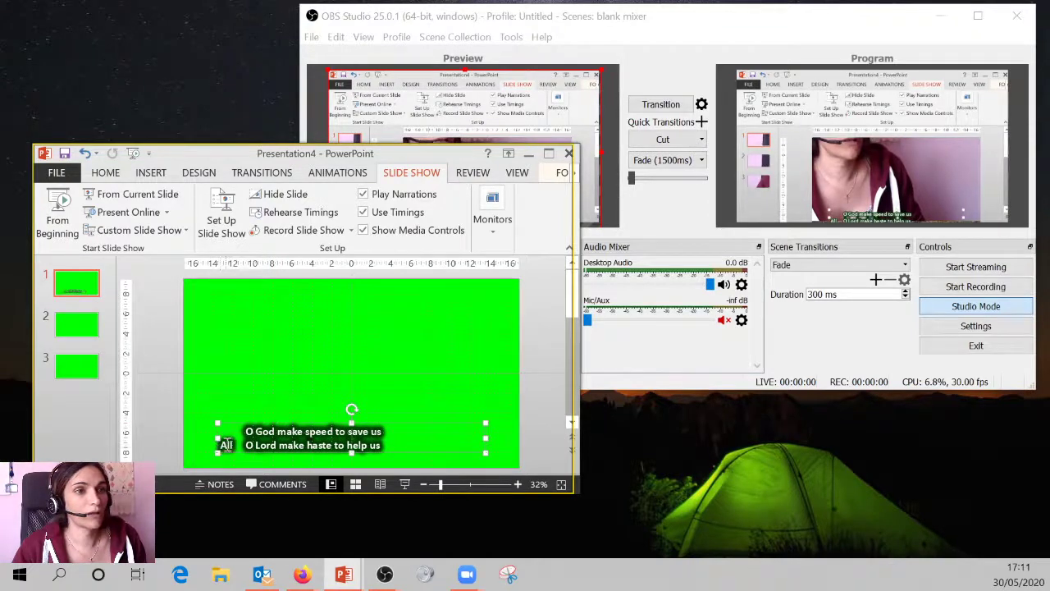
{"action": "left_click", "coordinate": [226, 444]}
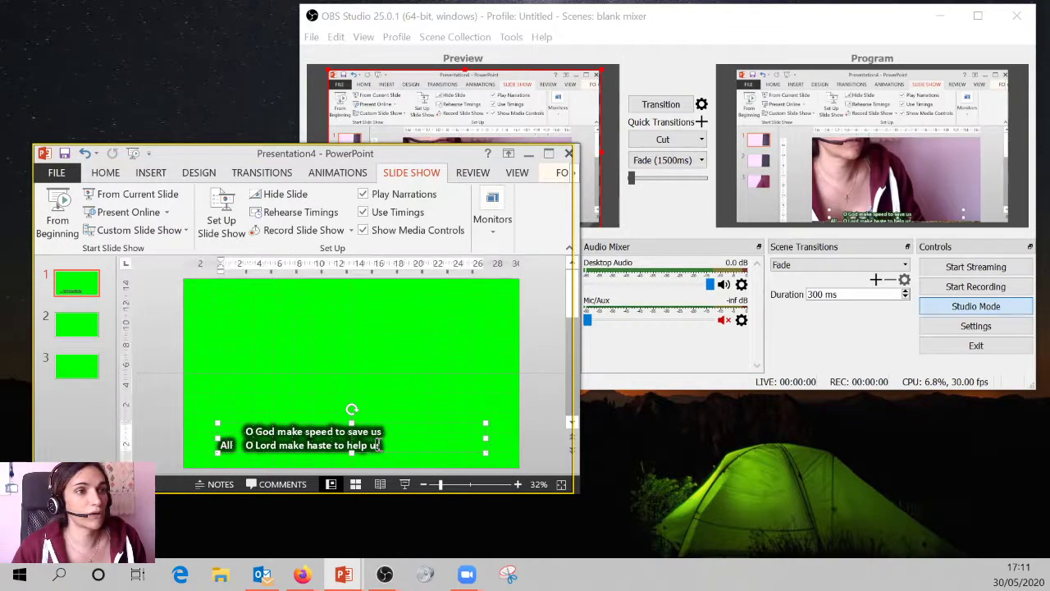
{"action": "left_click_drag", "start_coordinate": [382, 446], "coordinate": [278, 446]}
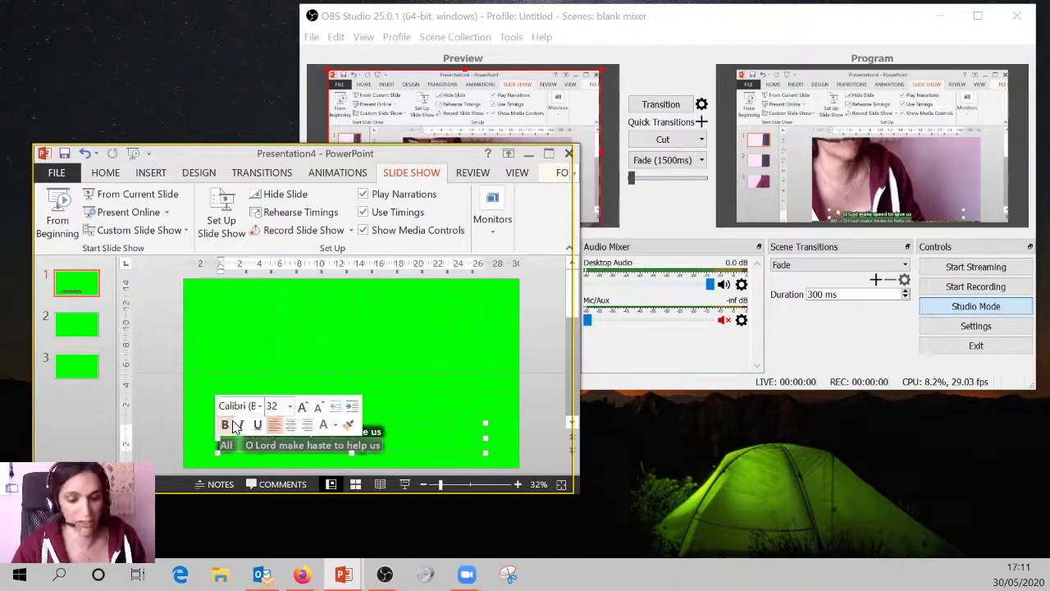
{"action": "key", "text": "ctrl+i"}
Colour the word 'All' red with Home > Font Color.
{"action": "double_click", "coordinate": [225, 444]}
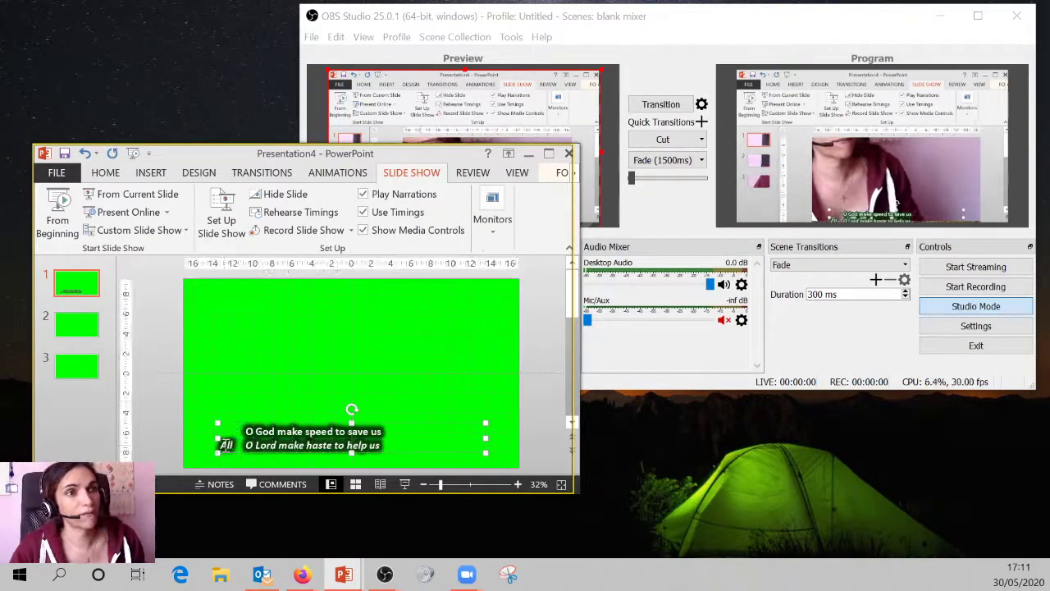
{"action": "left_click", "coordinate": [106, 174]}
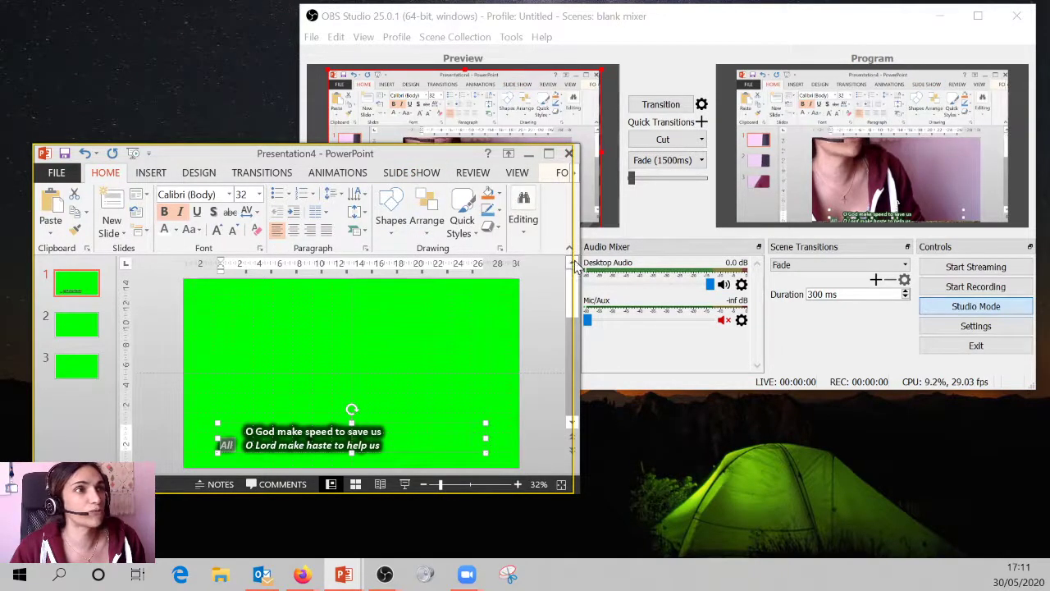
{"action": "left_click_drag", "start_coordinate": [579, 259], "coordinate": [722, 277]}
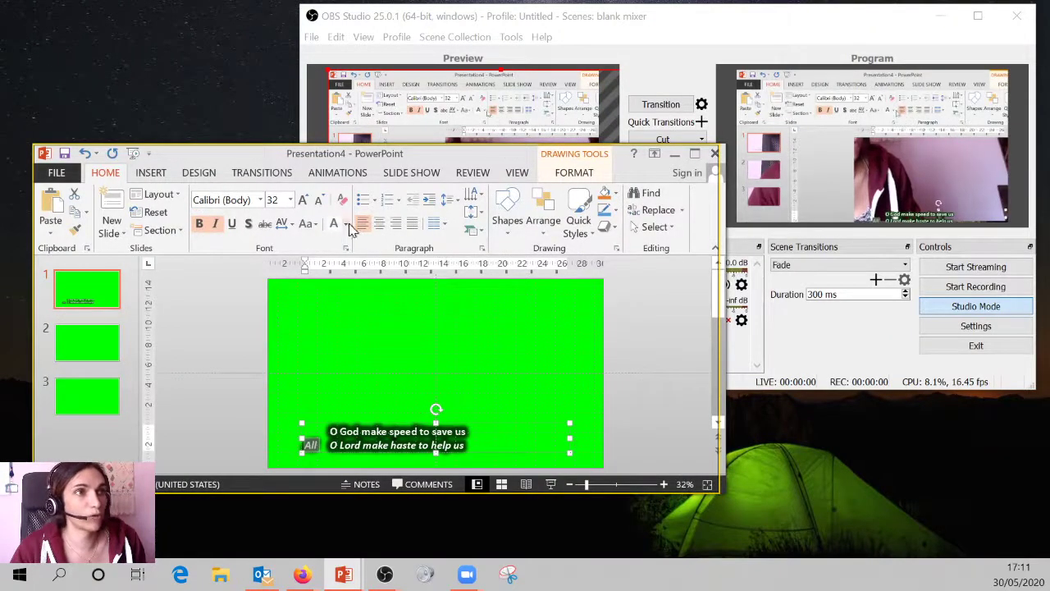
{"action": "left_click", "coordinate": [348, 227]}
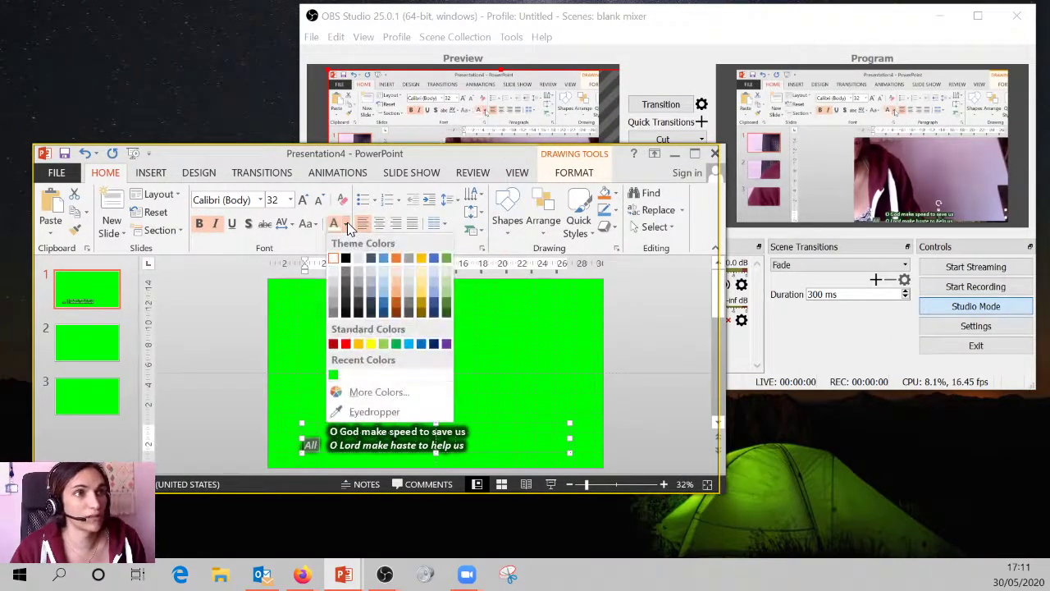
{"action": "left_click", "coordinate": [346, 352]}
{"action": "left_click", "coordinate": [445, 345]}
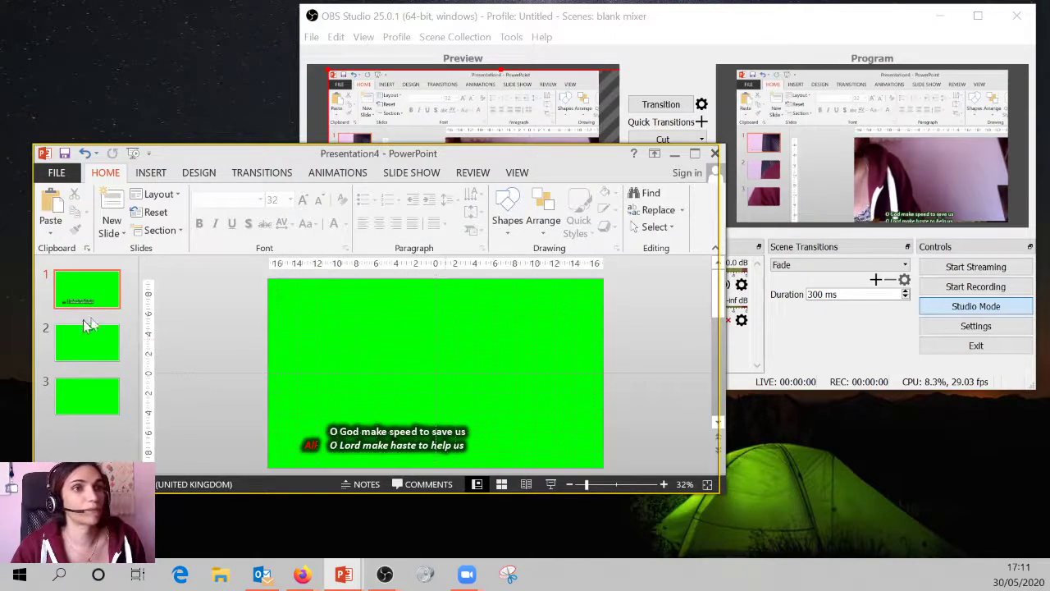
Delete the empty slide 2 and return to slide 1.
{"action": "left_click", "coordinate": [94, 343]}
{"action": "key", "text": "Delete"}
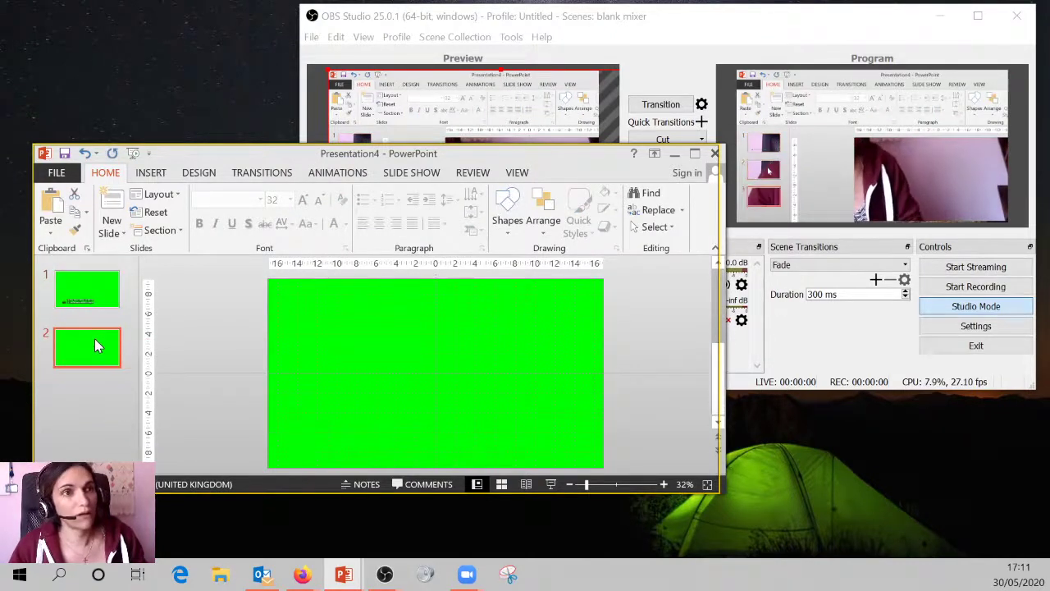
{"action": "key", "text": "Up"}
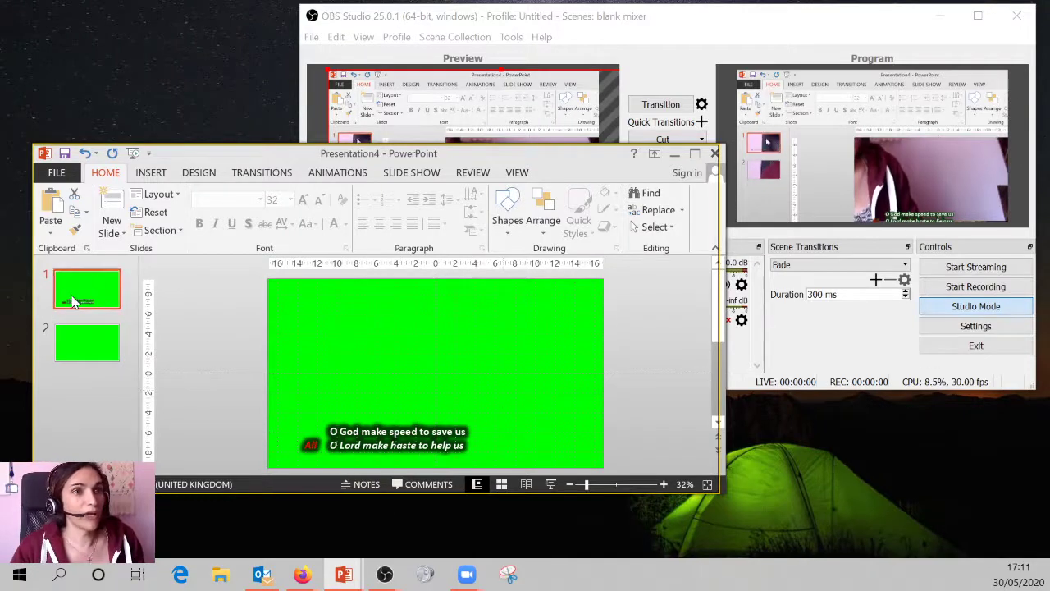
{"action": "left_click", "coordinate": [396, 431]}
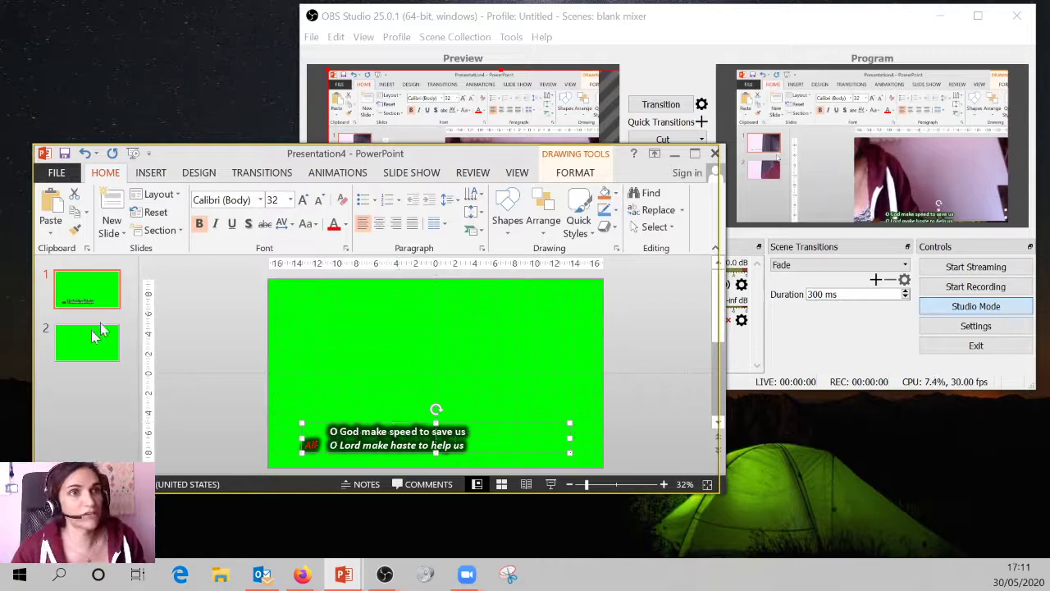
{"action": "left_click", "coordinate": [74, 296]}
Paste copies of caption slide 1 after it, then go back to the first slide.
{"action": "left_click", "coordinate": [89, 314]}
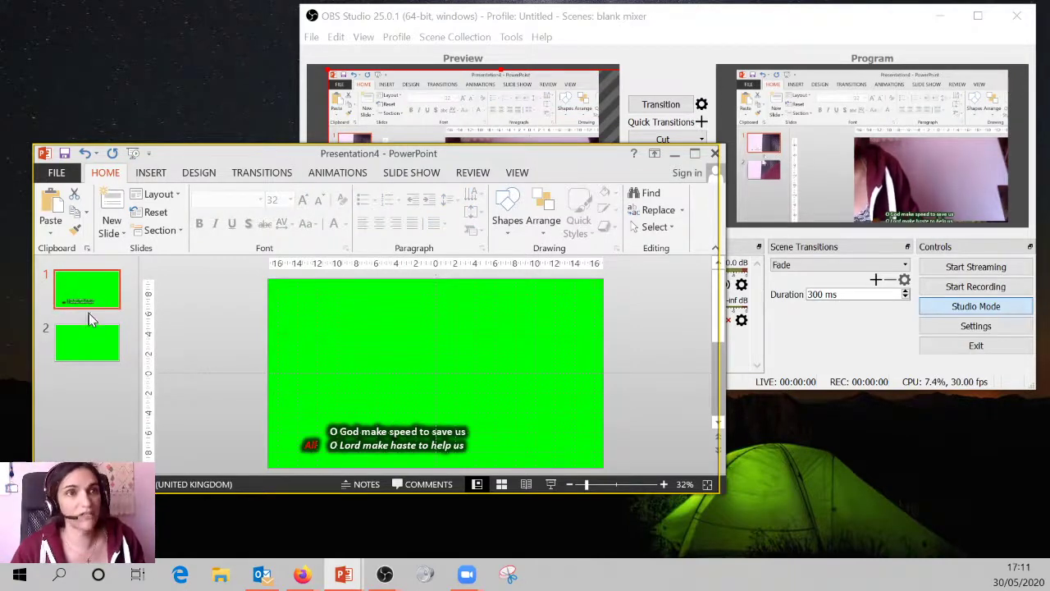
{"action": "key", "text": "ctrl+v"}
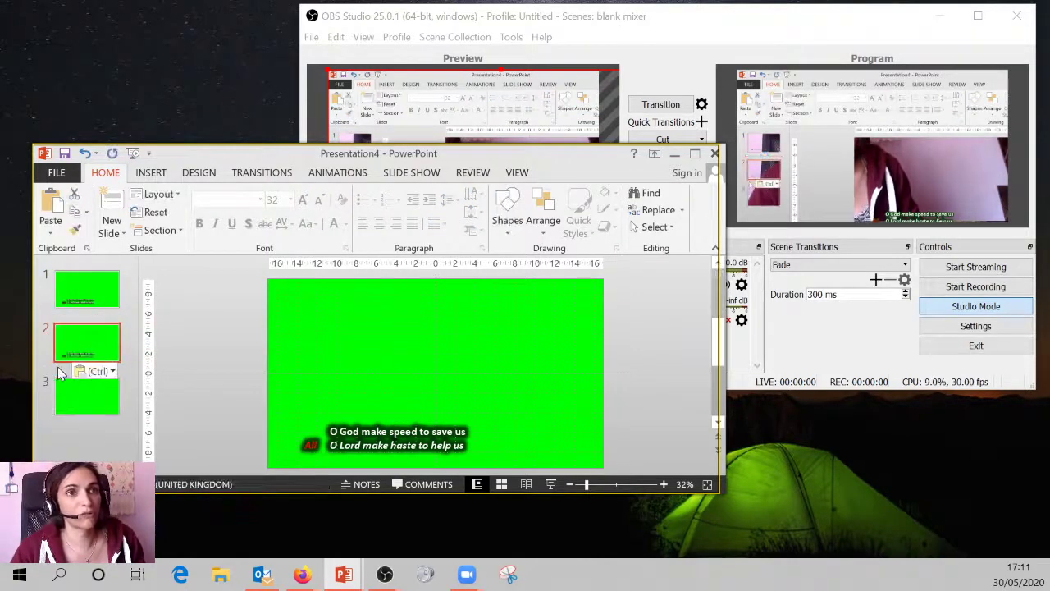
{"action": "key", "text": "ctrl+v"}
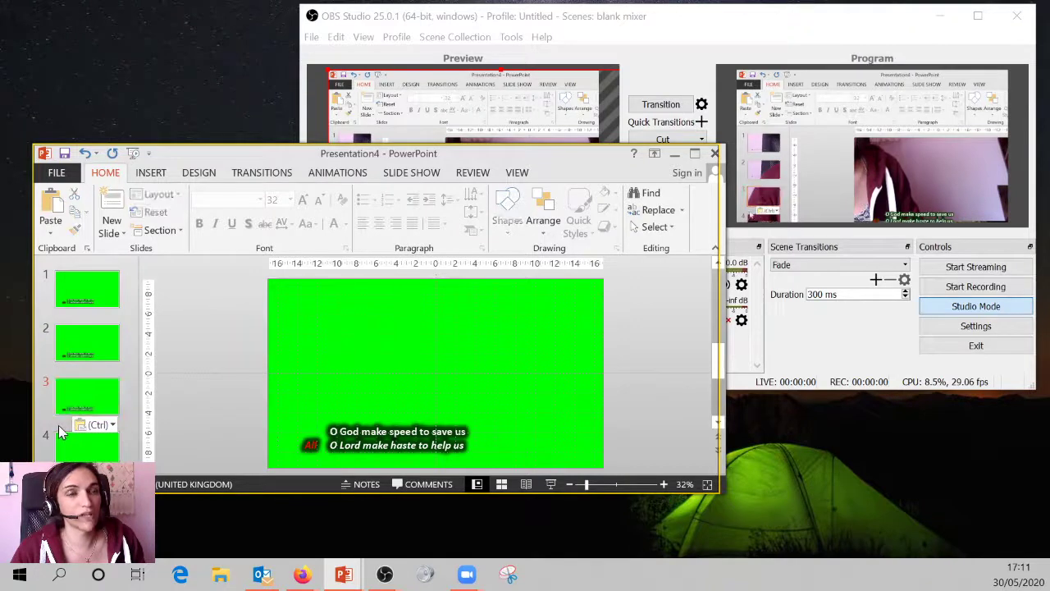
{"action": "key", "text": "ctrl+v"}
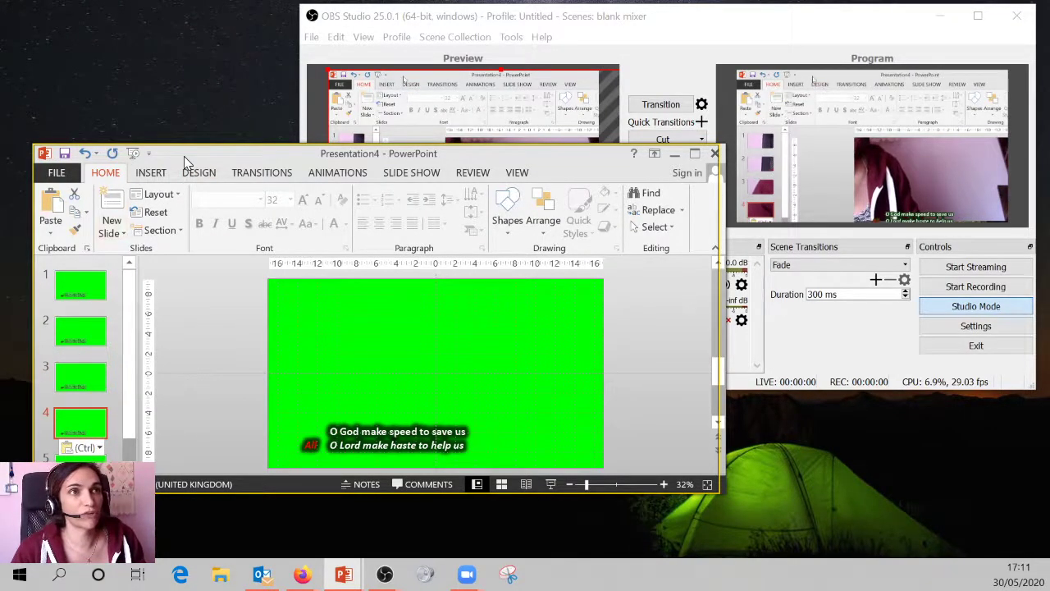
{"action": "left_click_drag", "start_coordinate": [184, 156], "coordinate": [215, 113]}
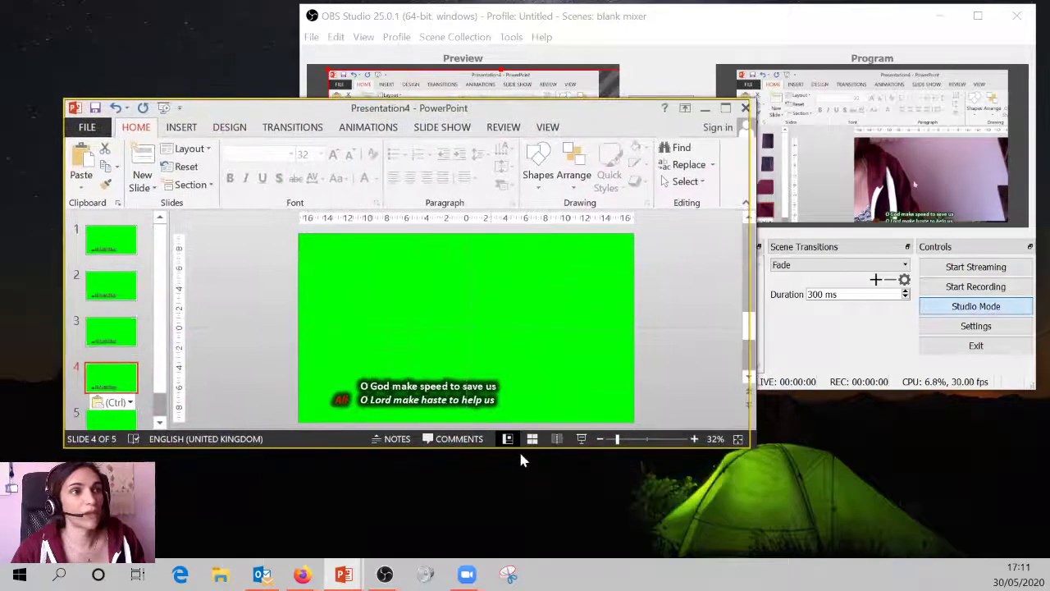
{"action": "left_click", "coordinate": [136, 246]}
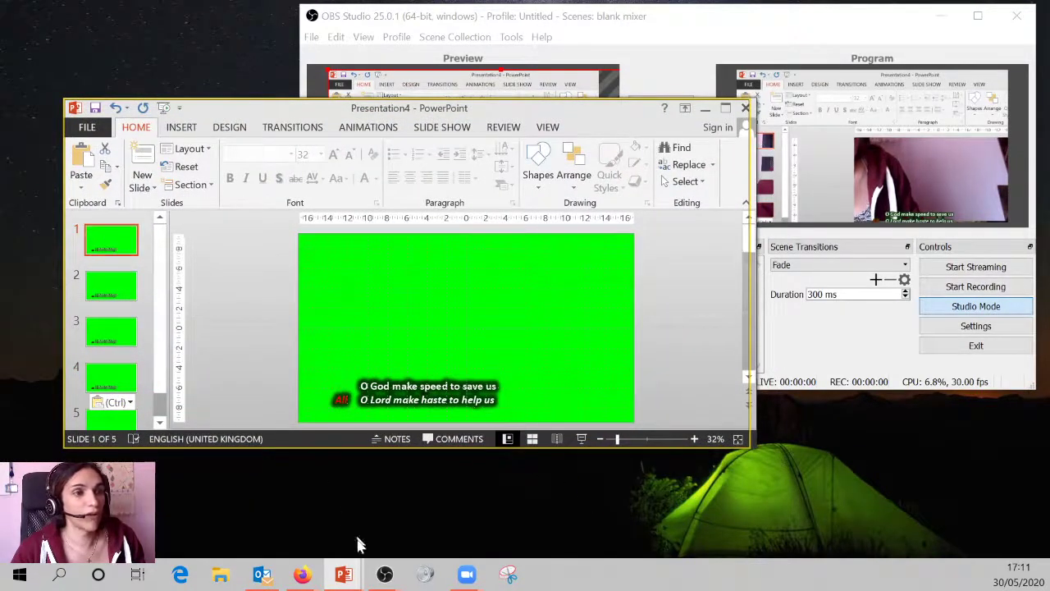
{"action": "mouse_move", "coordinate": [353, 578]}
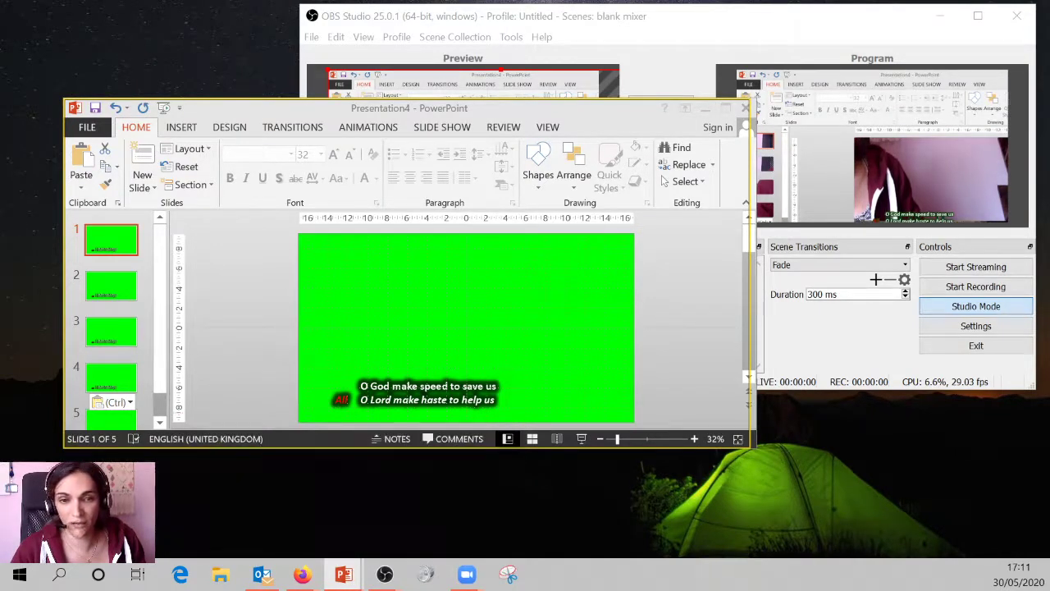
Open 'Compline - Ascension to Pentecost' from recent files and close Presentation4 without saving.
{"action": "right_click", "coordinate": [346, 578]}
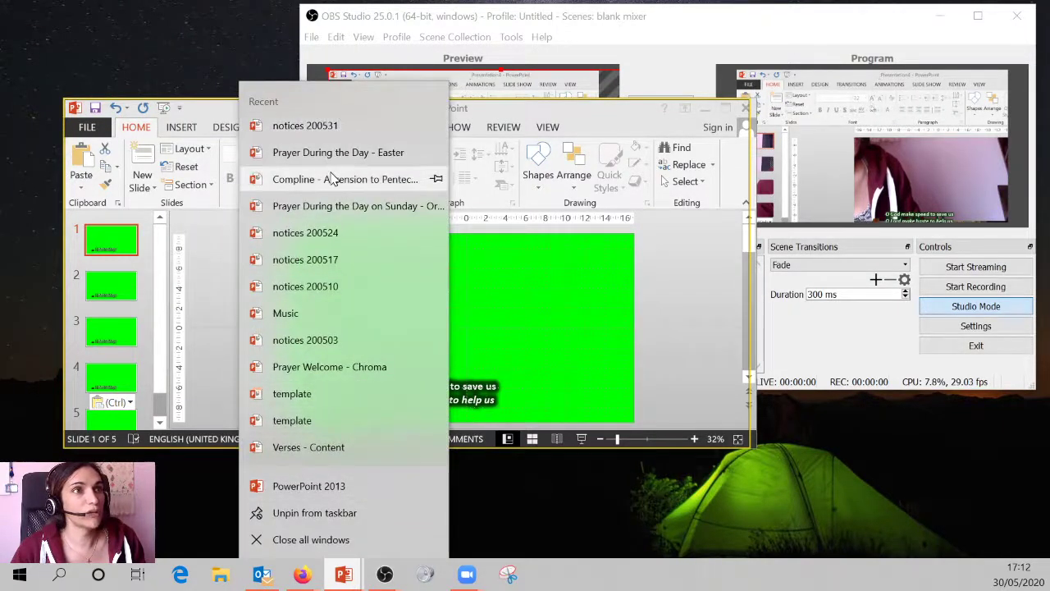
{"action": "left_click", "coordinate": [331, 177]}
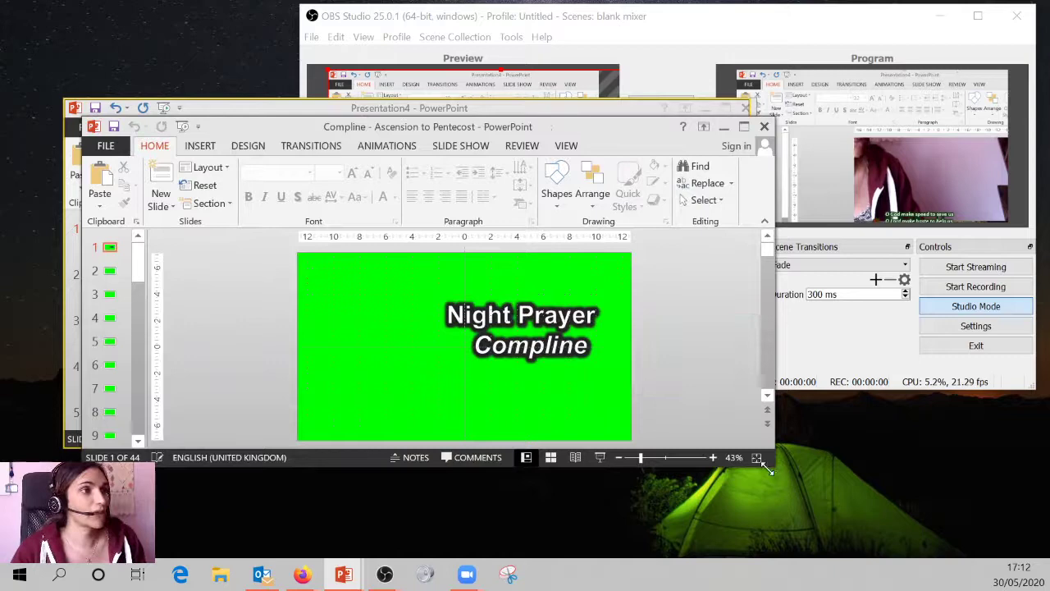
{"action": "left_click_drag", "start_coordinate": [773, 465], "coordinate": [814, 542]}
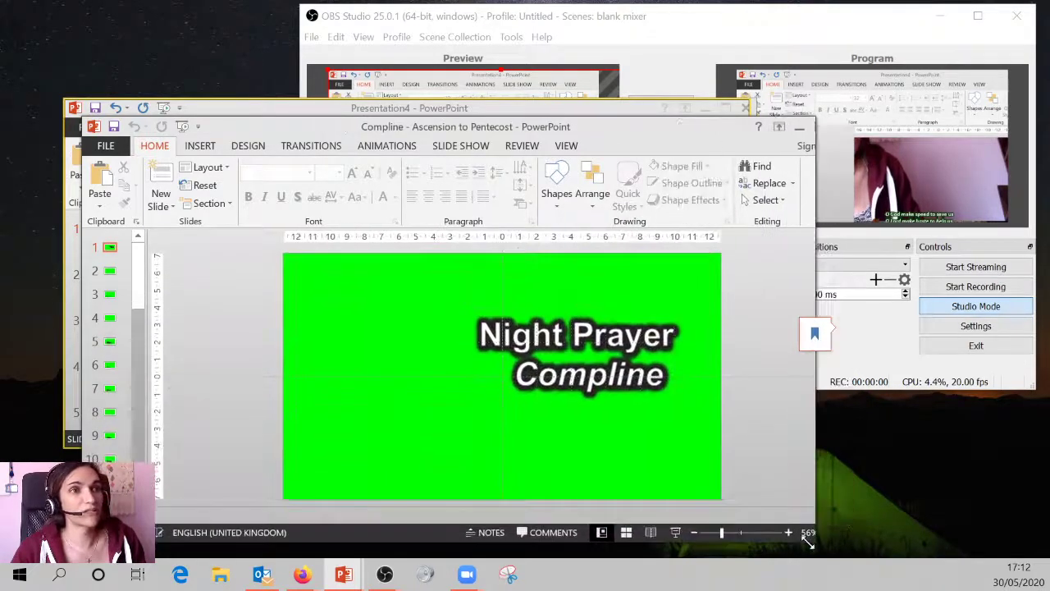
{"action": "left_click", "coordinate": [744, 110]}
{"action": "left_click", "coordinate": [525, 319]}
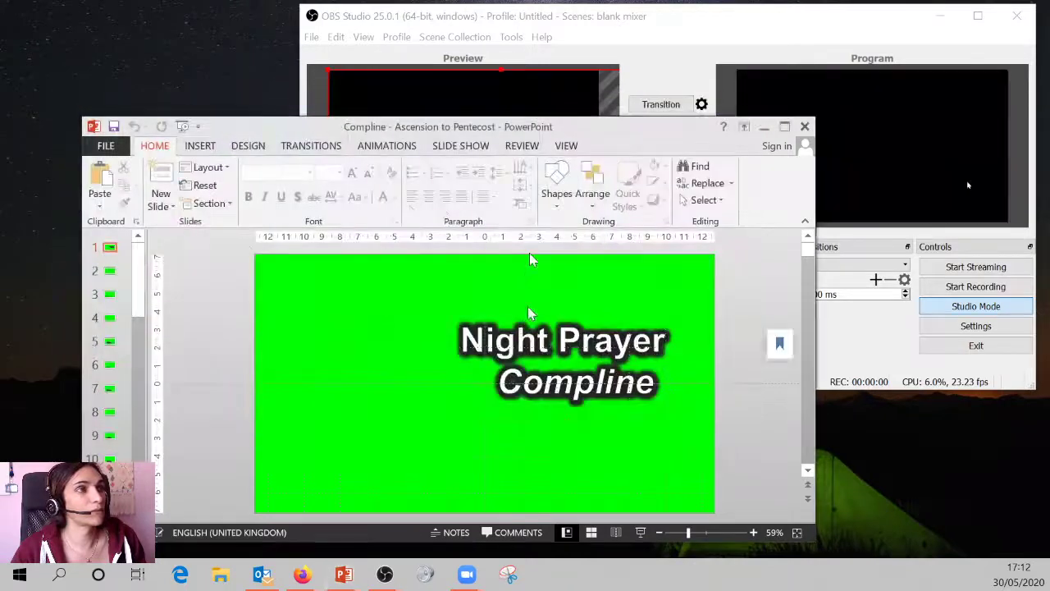
From the Night Prayer title slide, run a small windowed slide show positioned beside OBS.
{"action": "left_click", "coordinate": [111, 297]}
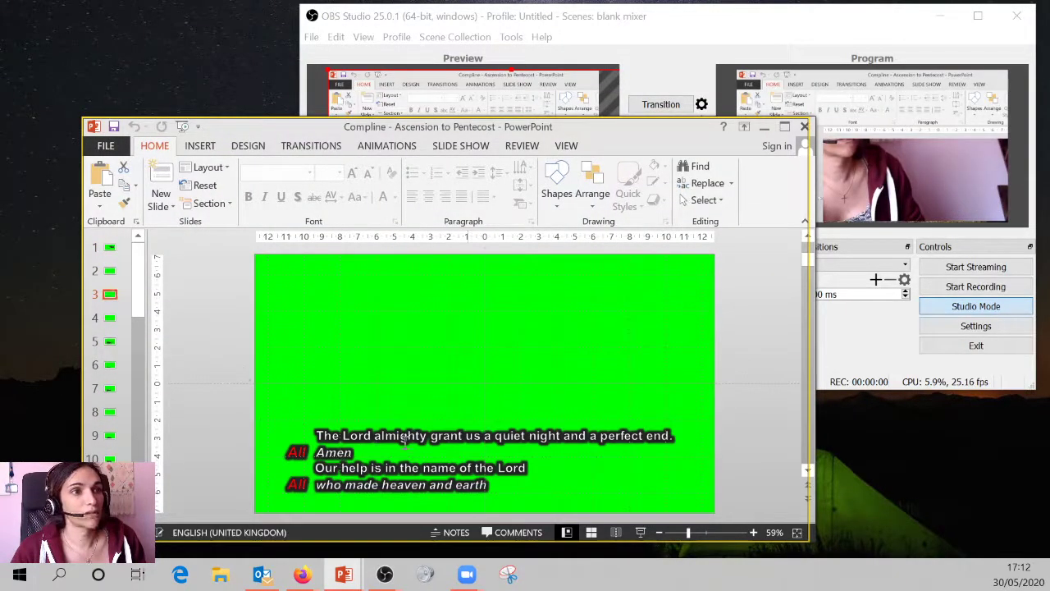
{"action": "left_click", "coordinate": [111, 320]}
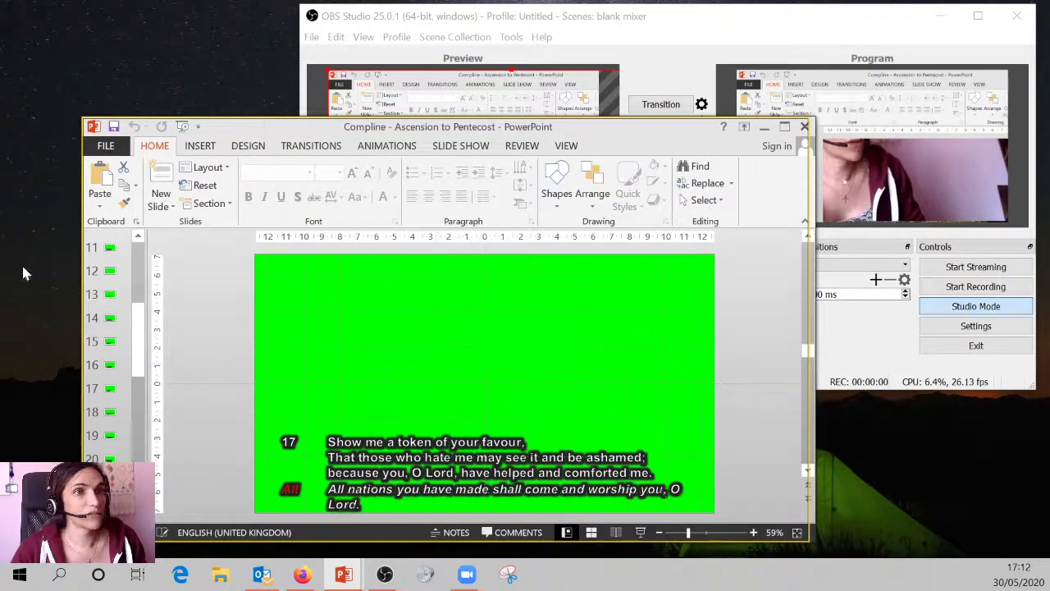
{"action": "scroll", "coordinate": [125, 279], "scroll_direction": "up", "scroll_amount": 1}
{"action": "left_click_drag", "start_coordinate": [146, 322], "coordinate": [141, 267]}
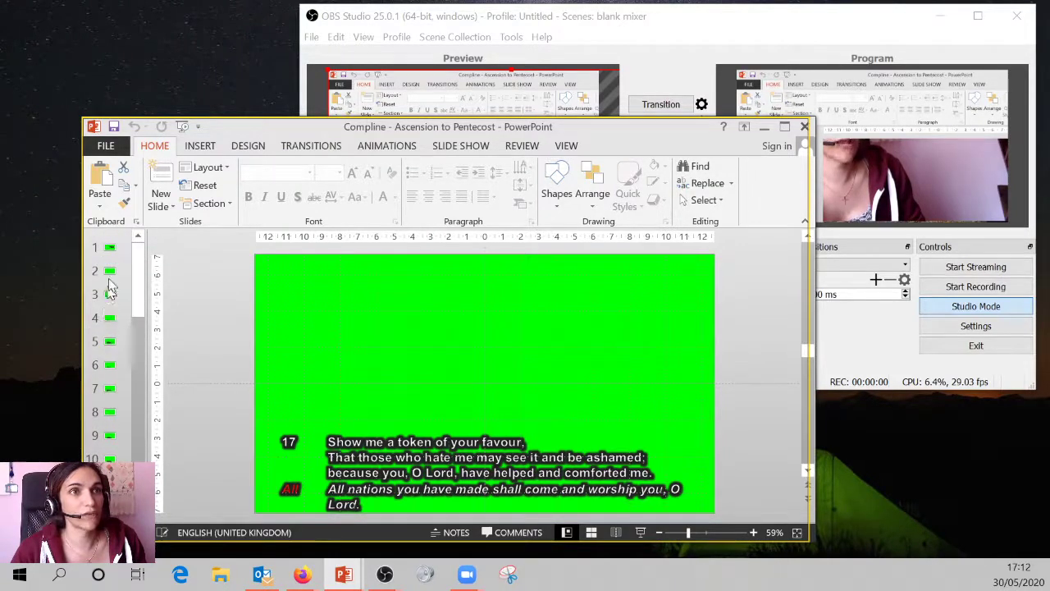
{"action": "left_click", "coordinate": [111, 248]}
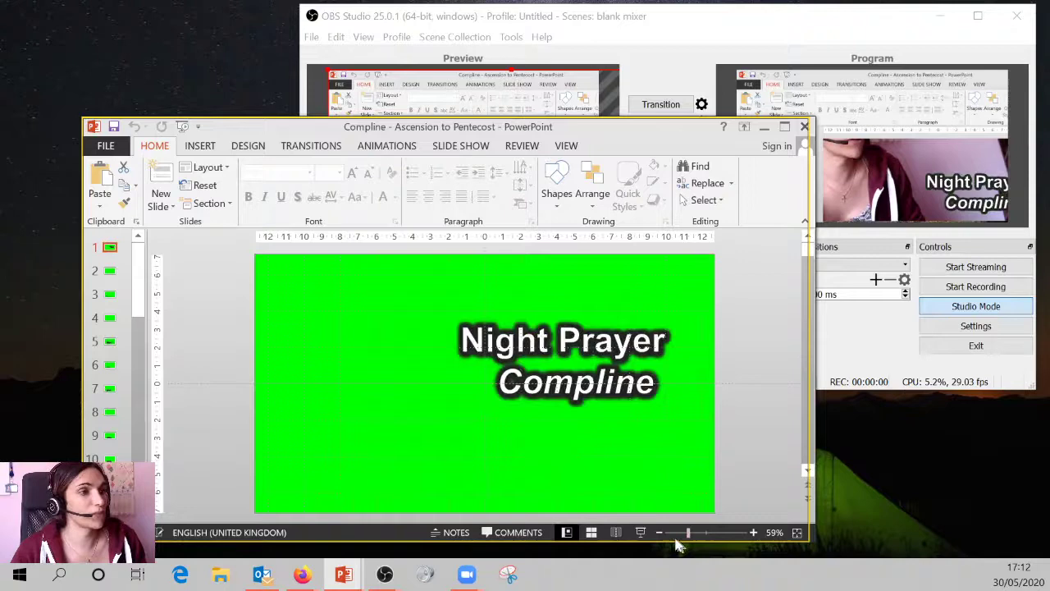
{"action": "left_click", "coordinate": [642, 533]}
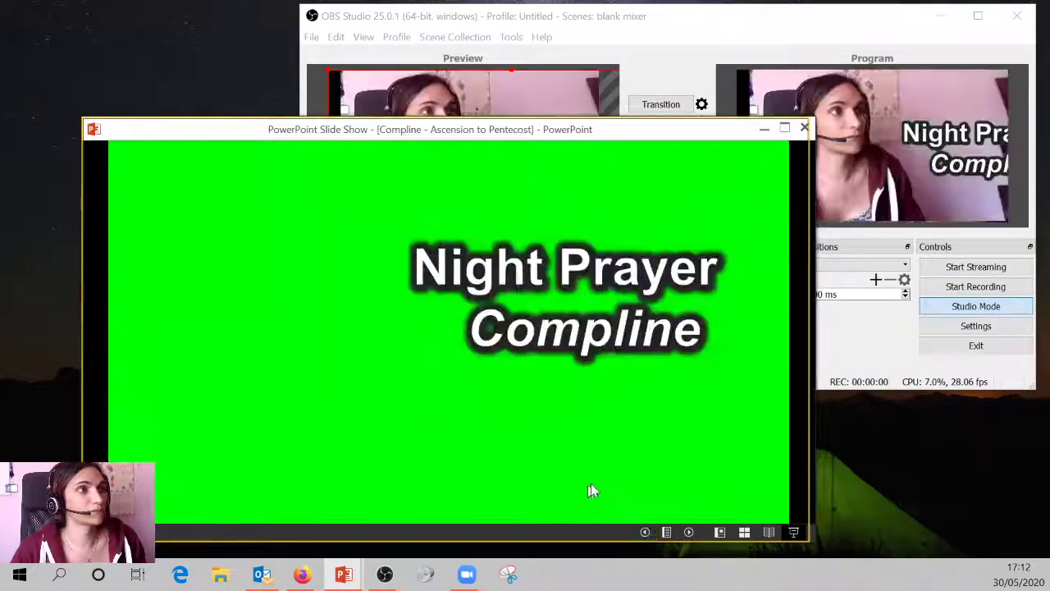
{"action": "left_click_drag", "start_coordinate": [811, 538], "coordinate": [611, 458]}
{"action": "left_click_drag", "start_coordinate": [404, 133], "coordinate": [340, 227]}
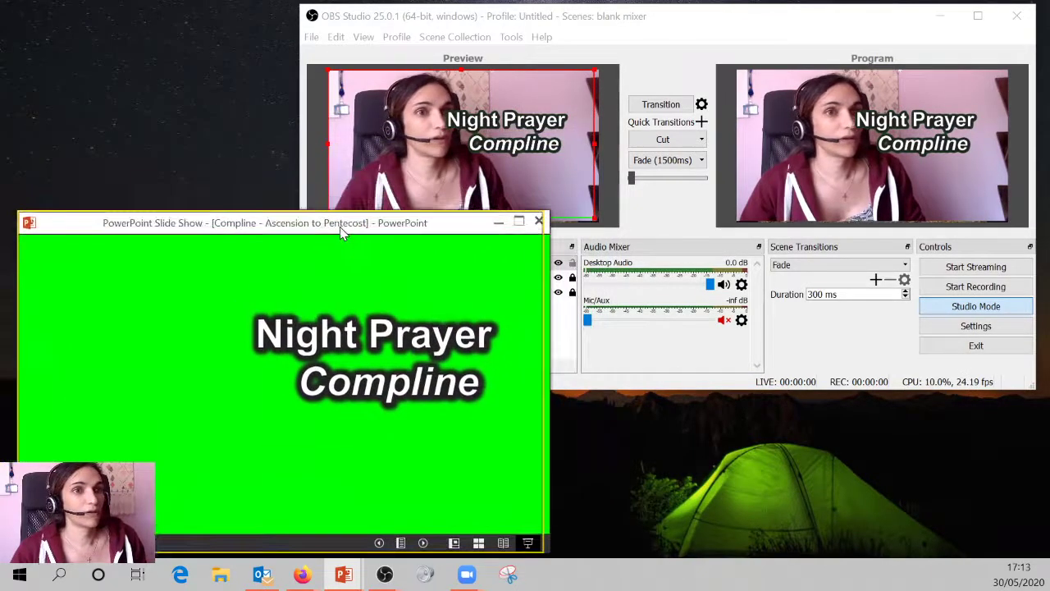
{"action": "left_click", "coordinate": [702, 16]}
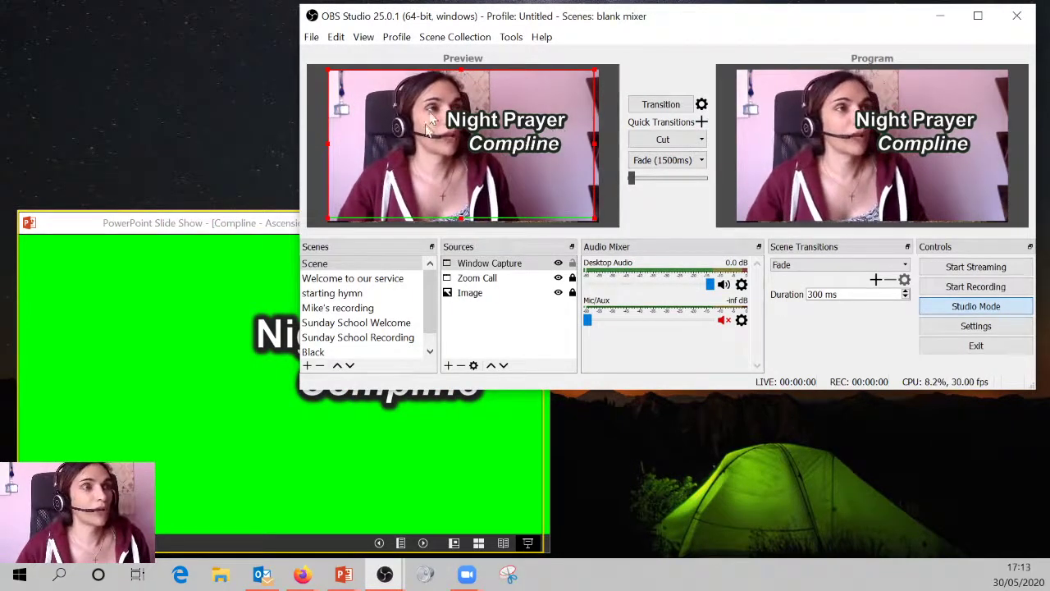
Advance the Compline captions through the opening responses and psalm verses to 'Into your hands, O Lord'.
{"action": "left_click", "coordinate": [138, 227]}
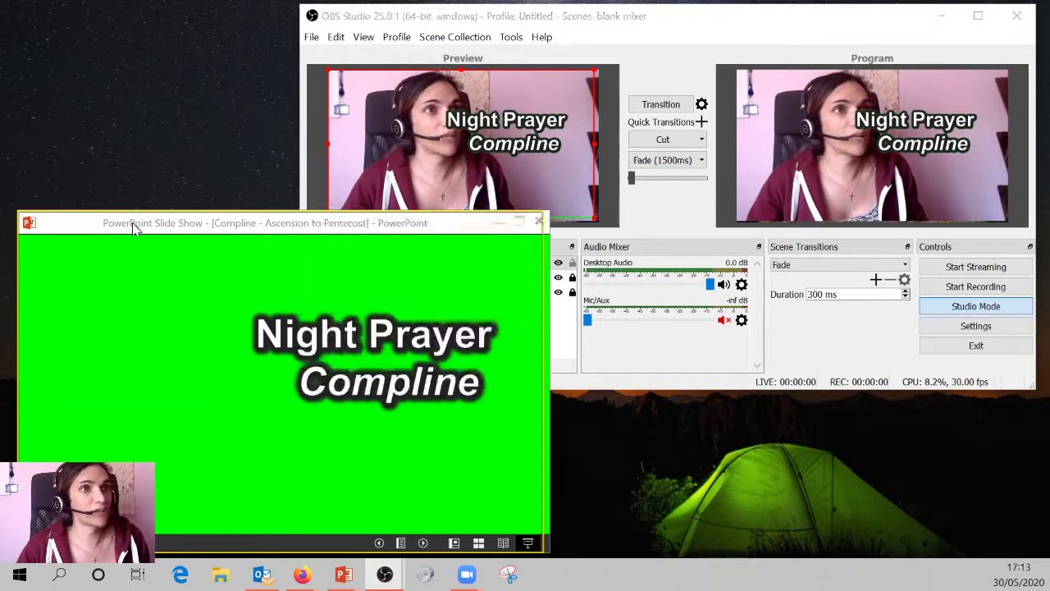
{"action": "key", "text": "Right"}
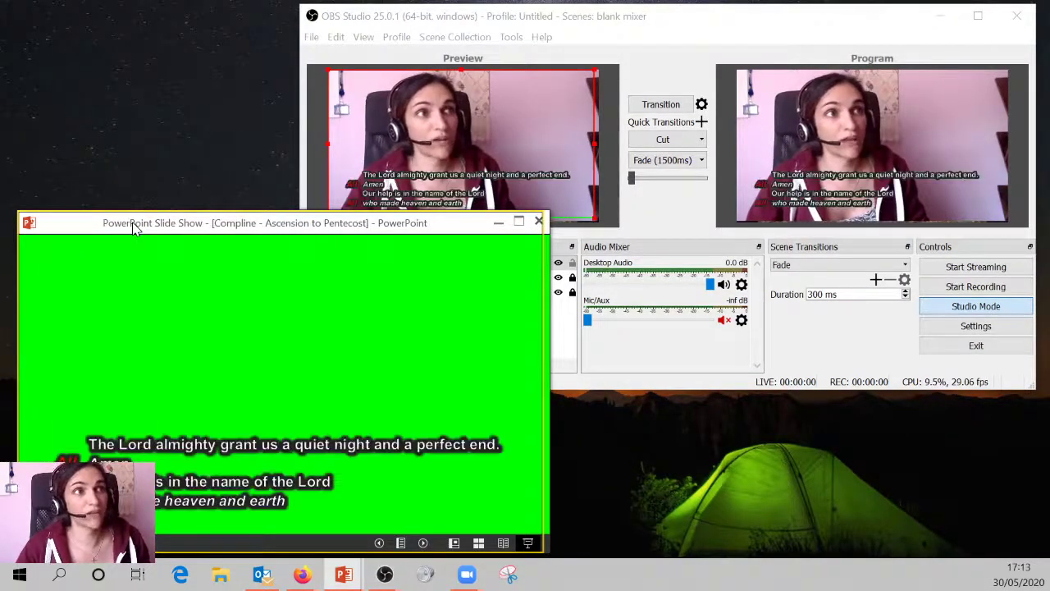
{"action": "key", "text": "Right"}
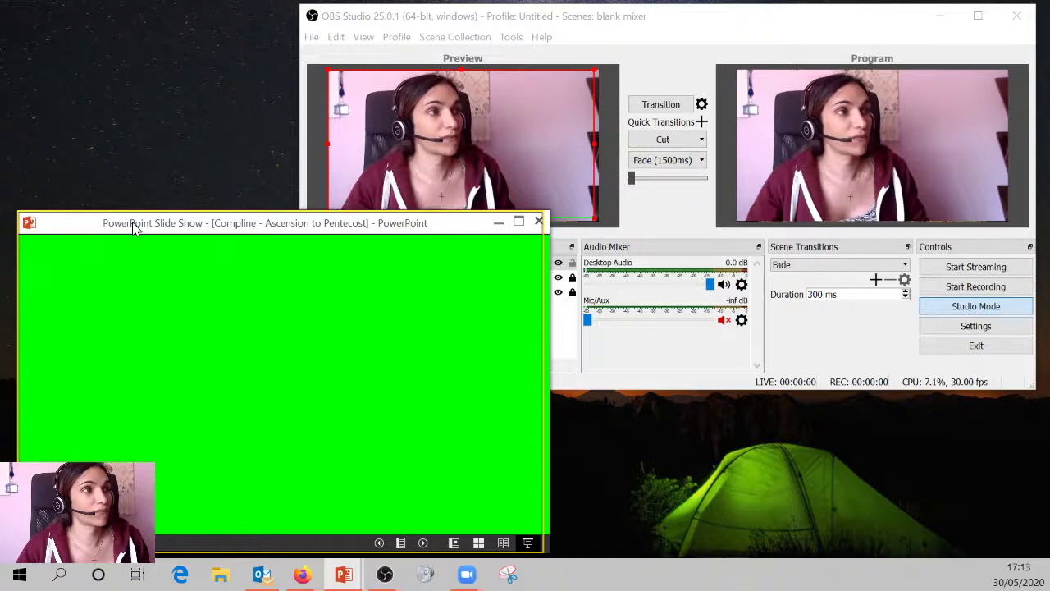
{"action": "key", "text": "Right"}
{"action": "key", "text": "Right"}
{"action": "key", "text": "Right"}
{"action": "key", "text": "Right"}
{"action": "key", "text": "Right"}
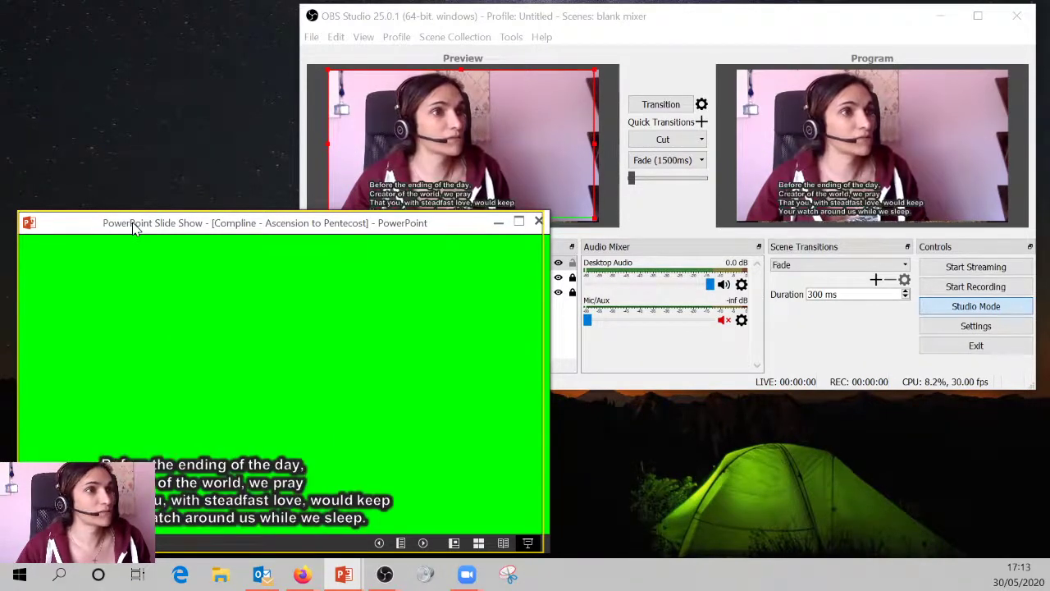
{"action": "key", "text": "Right"}
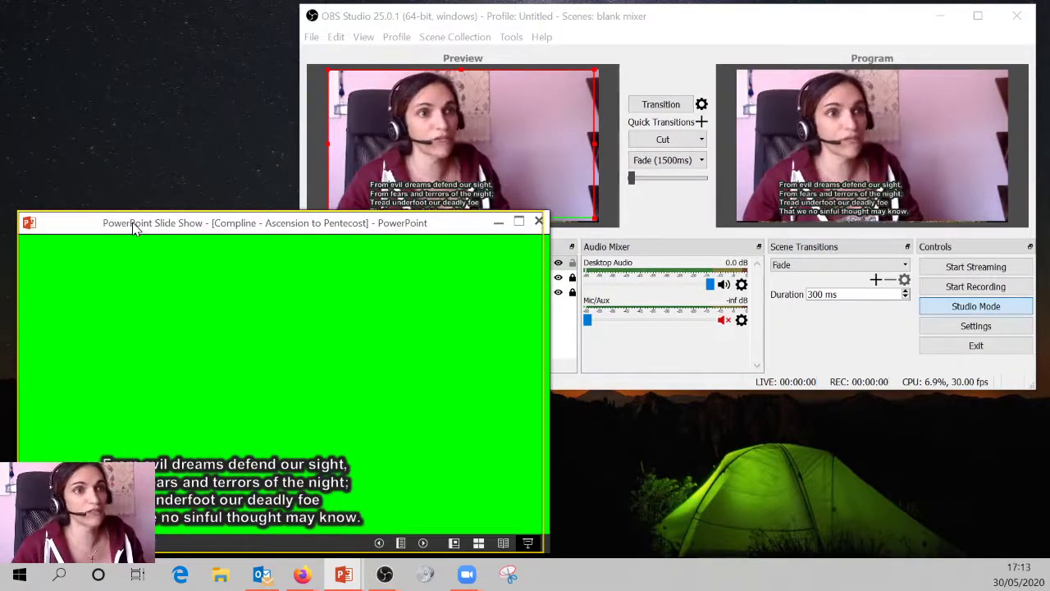
{"action": "key", "text": "Right"}
{"action": "key", "text": "Right"}
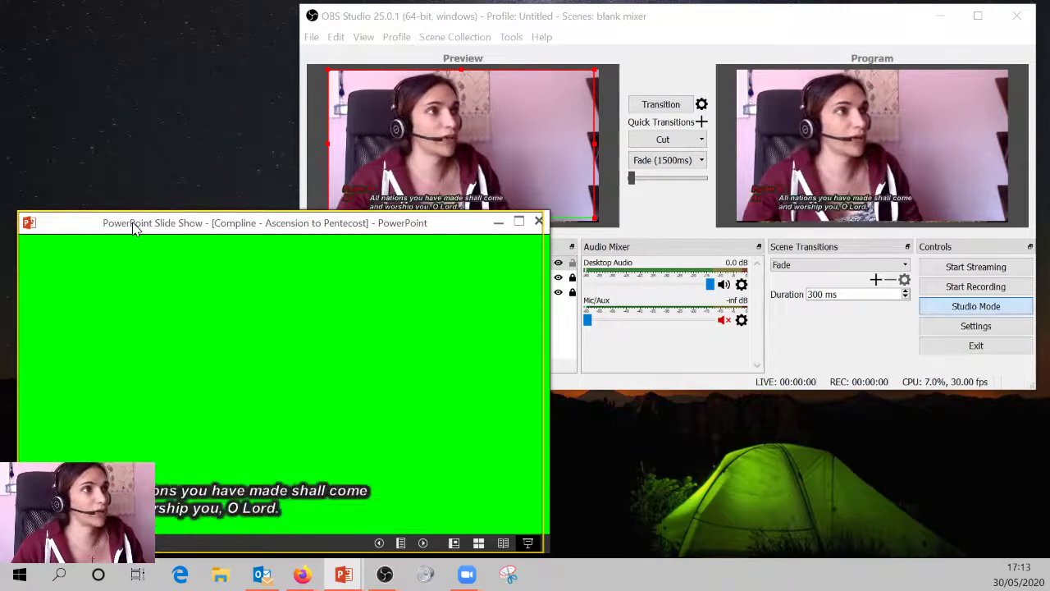
{"action": "key", "text": "Right"}
{"action": "key", "text": "Right"}
{"action": "key", "text": "Right"}
{"action": "key", "text": "Right"}
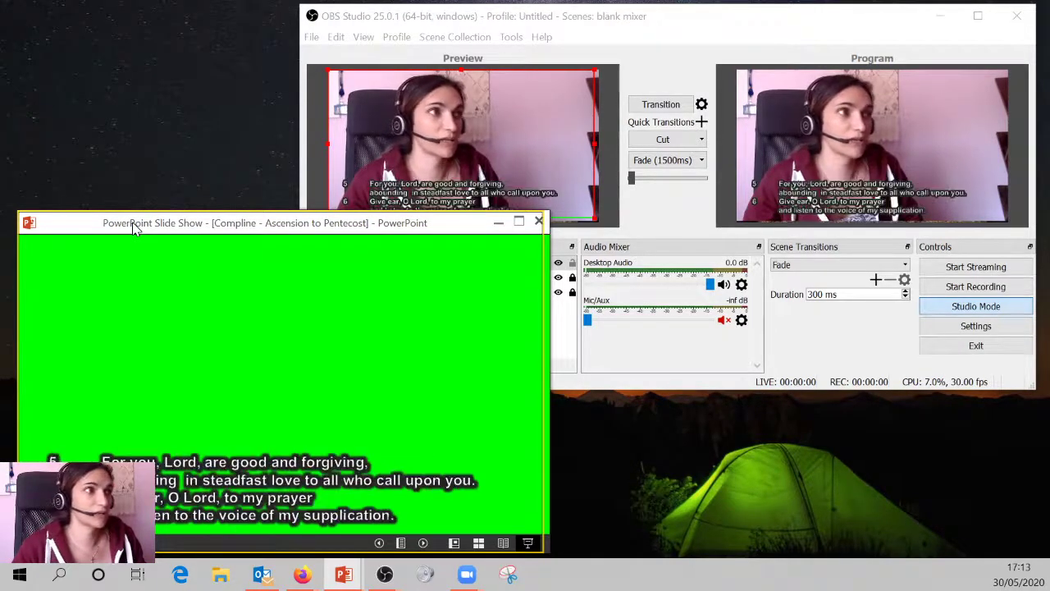
{"action": "key", "text": "Right"}
{"action": "key", "text": "Right"}
{"action": "key", "text": "Right"}
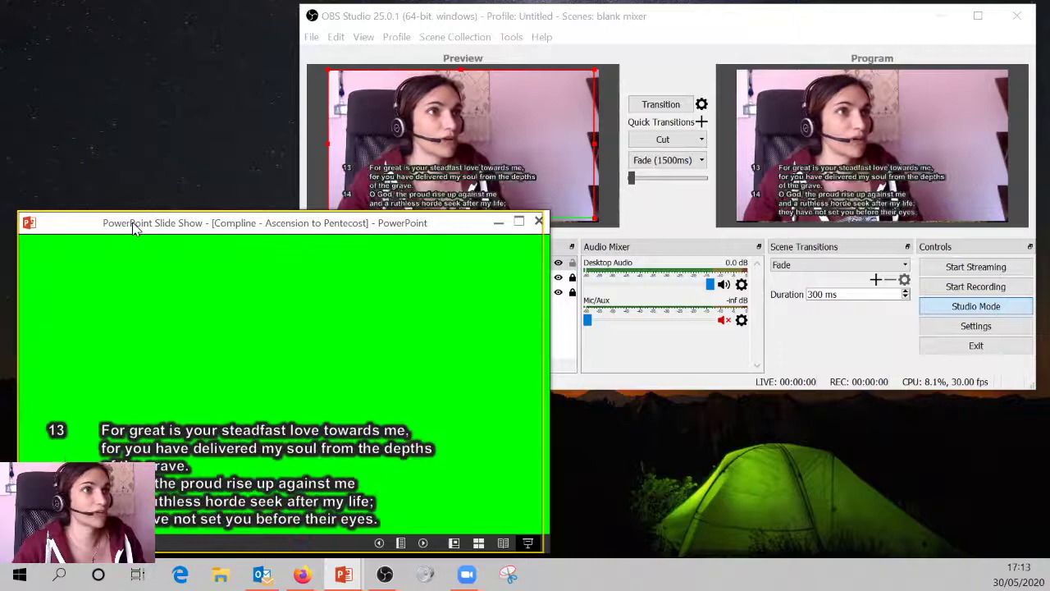
{"action": "key", "text": "Right"}
{"action": "key", "text": "Right"}
{"action": "key", "text": "Right"}
{"action": "key", "text": "Right"}
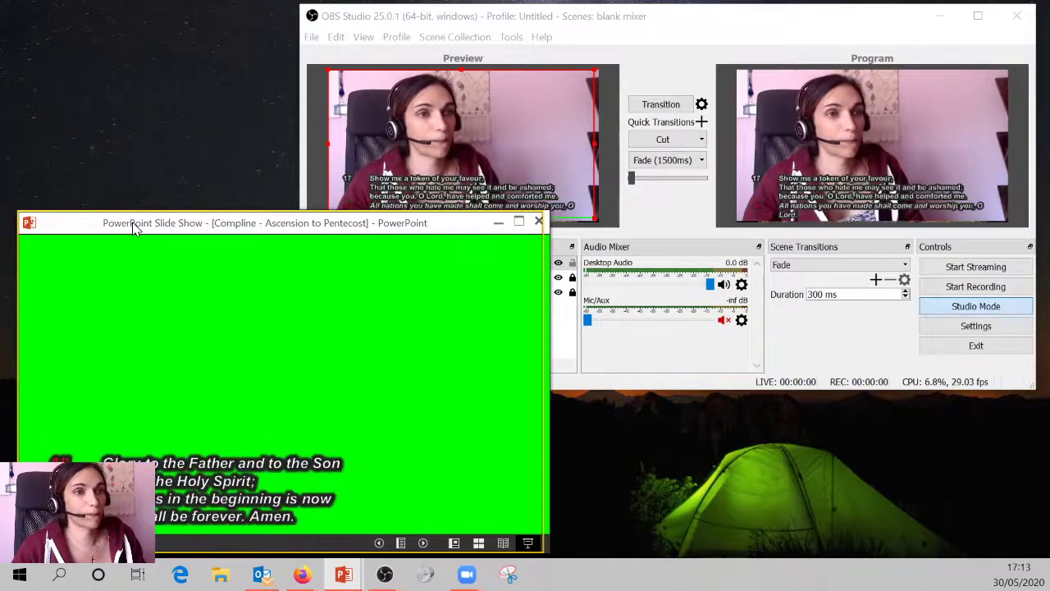
{"action": "key", "text": "Right"}
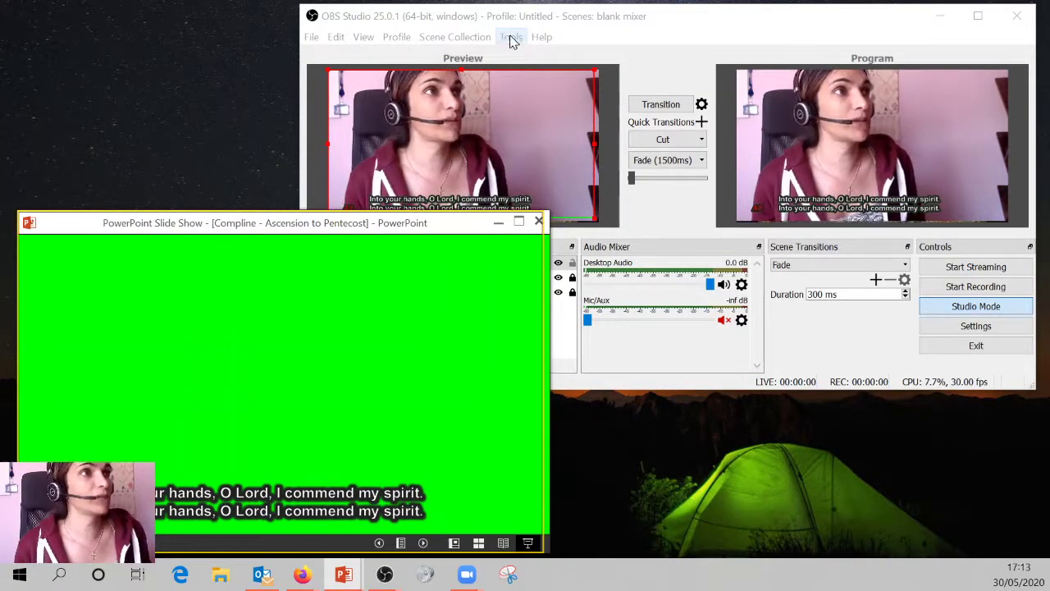
{"action": "left_click", "coordinate": [599, 52]}
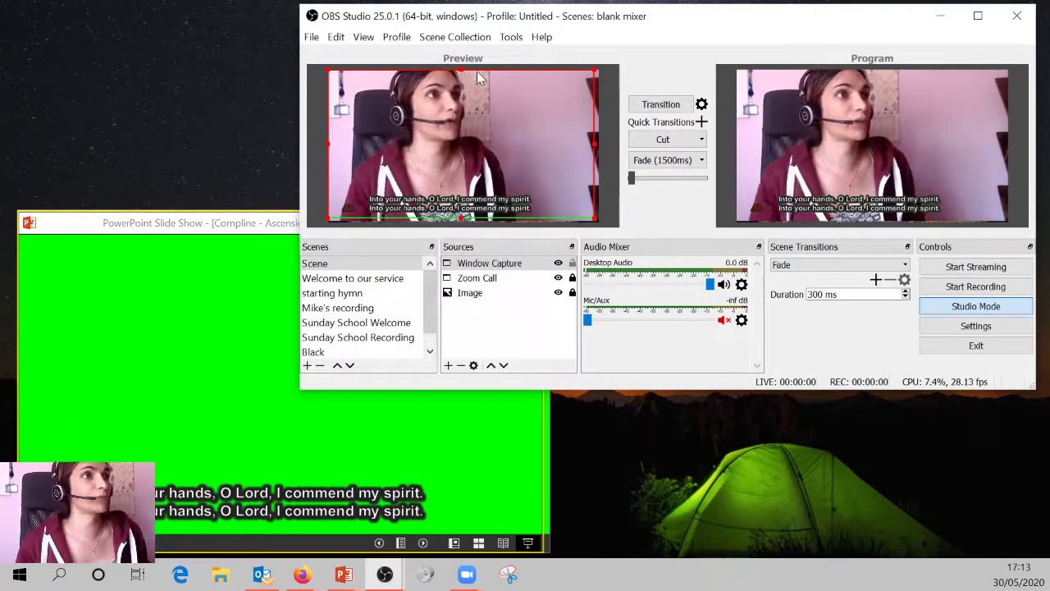
{"action": "left_click", "coordinate": [517, 41]}
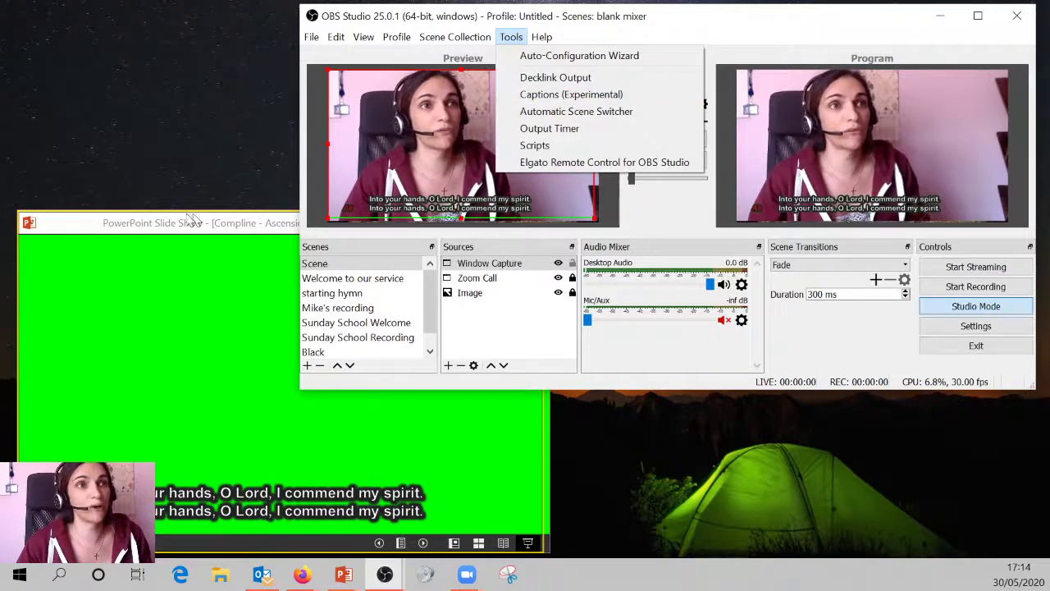
{"action": "left_click", "coordinate": [159, 230]}
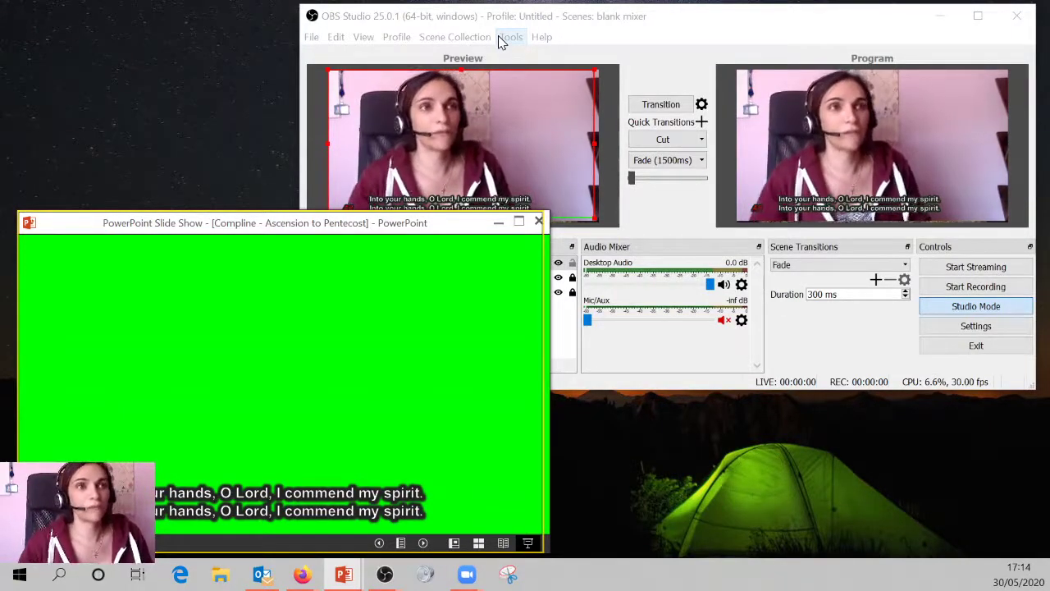
Take the 'Welcome to our service' church scene live with the transition hotkey.
{"action": "left_click", "coordinate": [651, 25]}
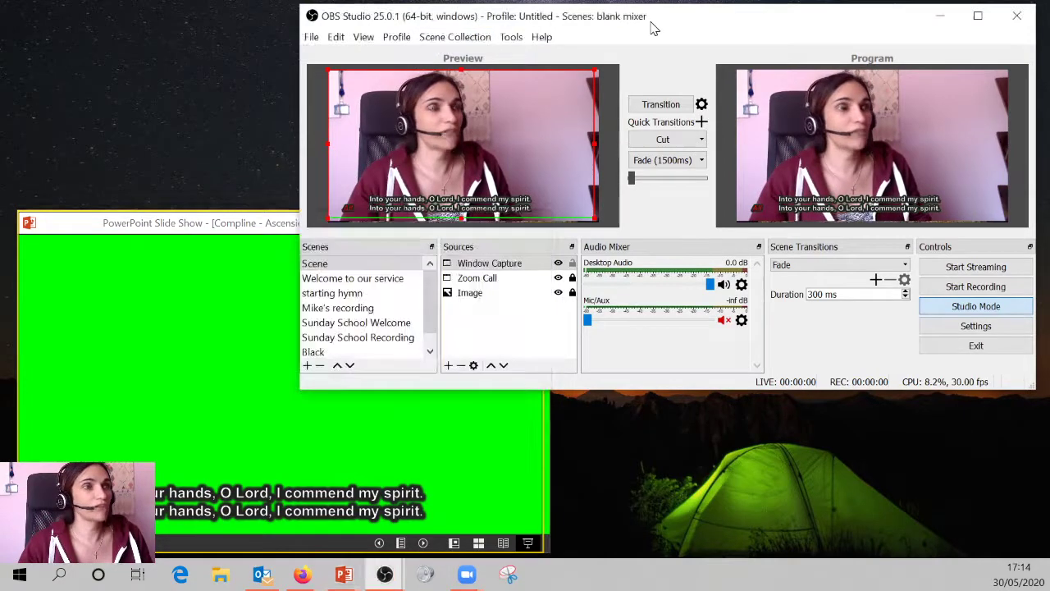
{"action": "left_click", "coordinate": [394, 278]}
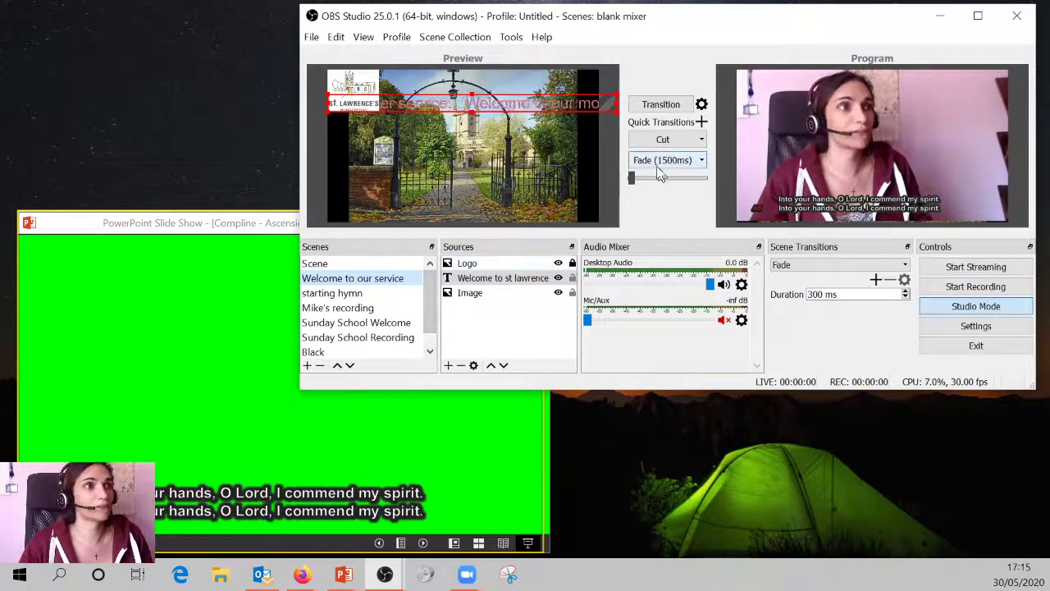
{"action": "key", "text": "space"}
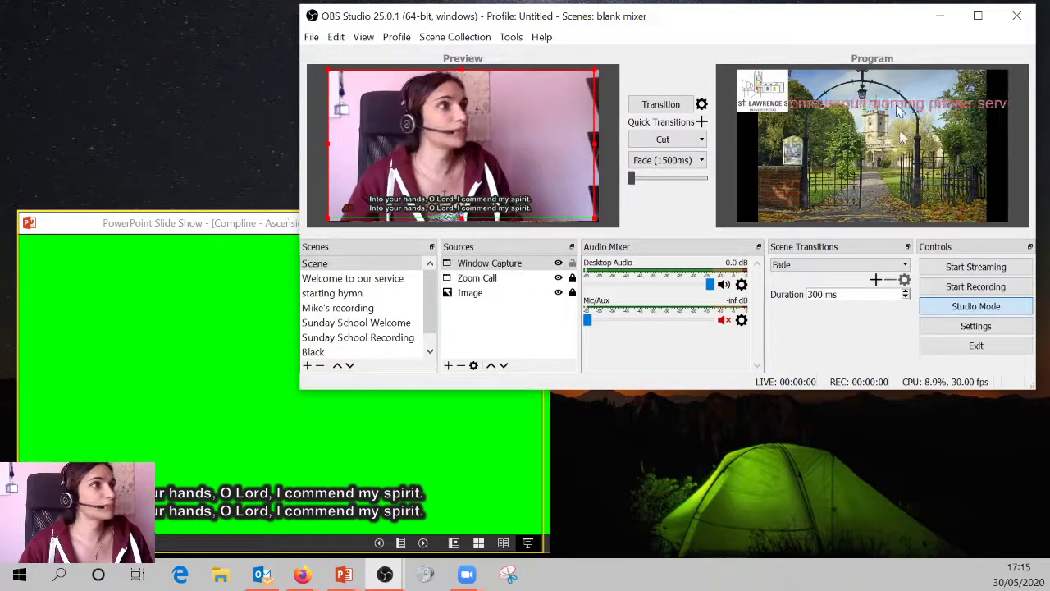
Queue the 'starting hymn' scene and fade the live output to it (1500ms).
{"action": "left_click", "coordinate": [336, 293]}
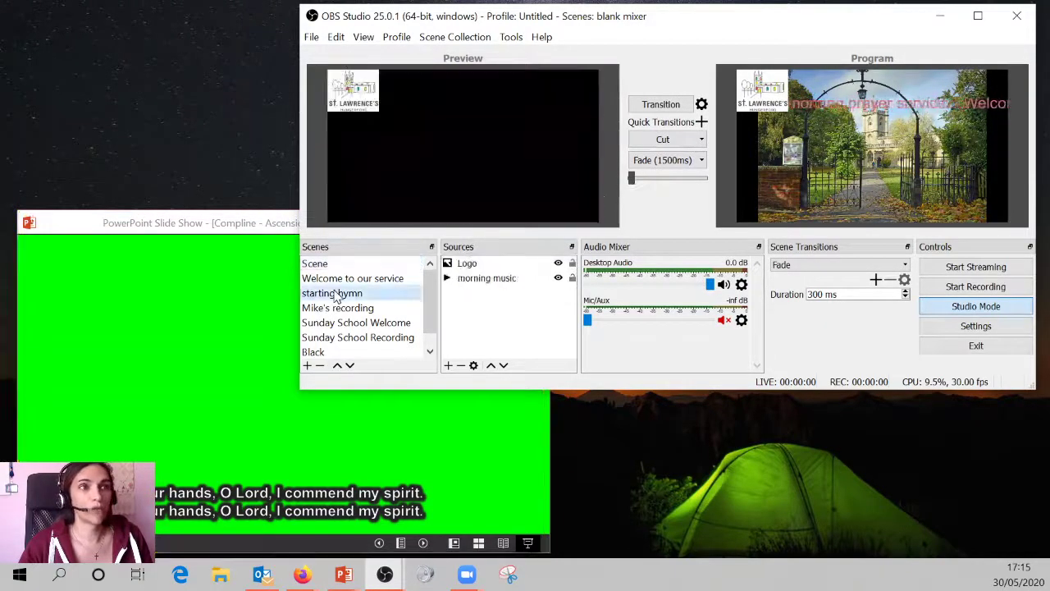
{"action": "left_click", "coordinate": [645, 161]}
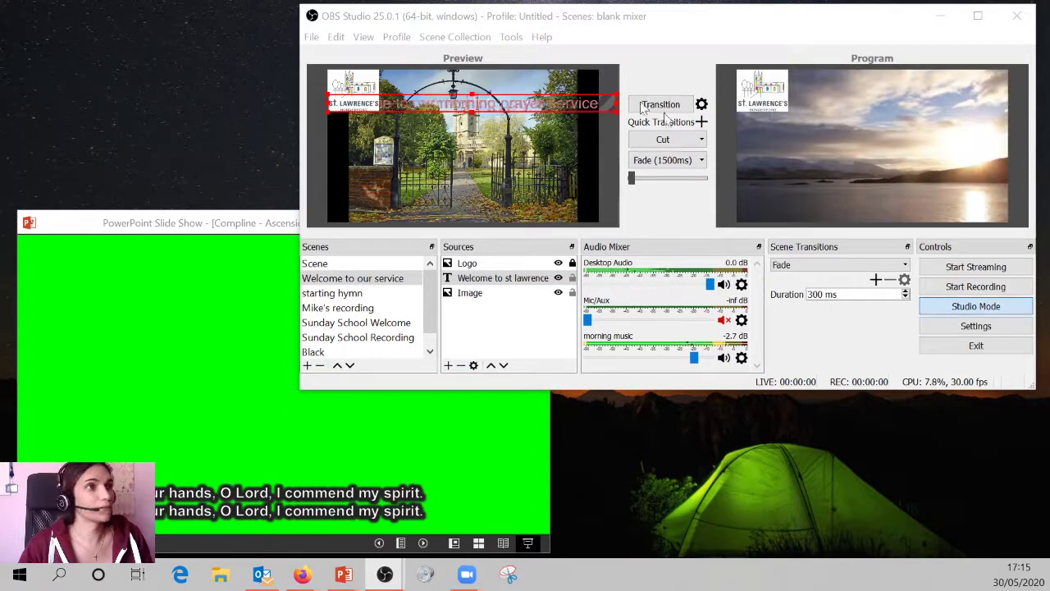
{"action": "left_click", "coordinate": [678, 217]}
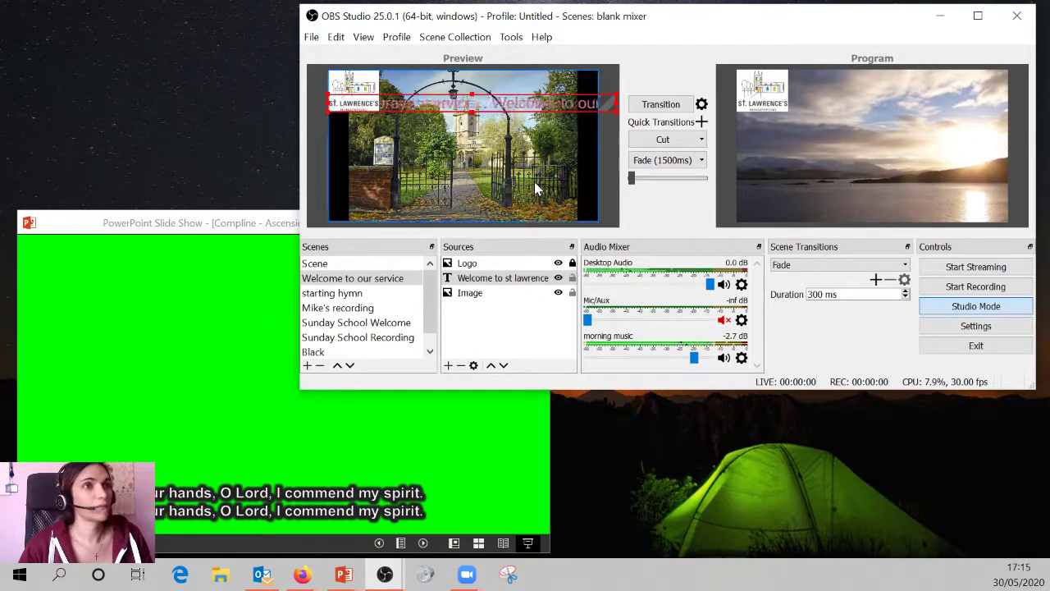
{"action": "left_click", "coordinate": [181, 223]}
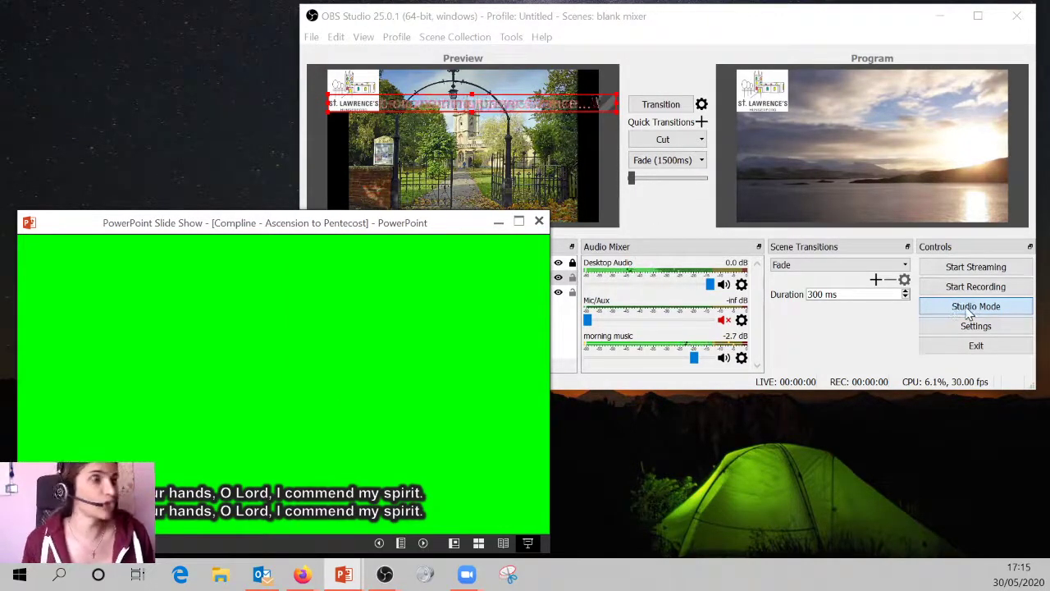
Queue the webcam scene in Preview and jump the captions to the Compline title and blessing slide.
{"action": "left_click", "coordinate": [654, 215]}
{"action": "left_click", "coordinate": [361, 263]}
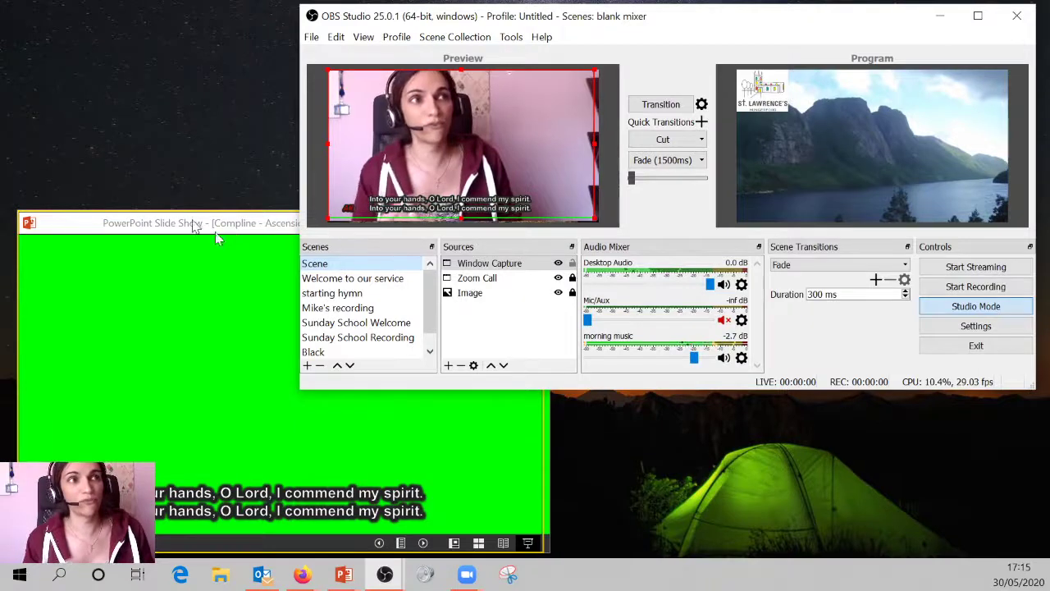
{"action": "left_click", "coordinate": [163, 221]}
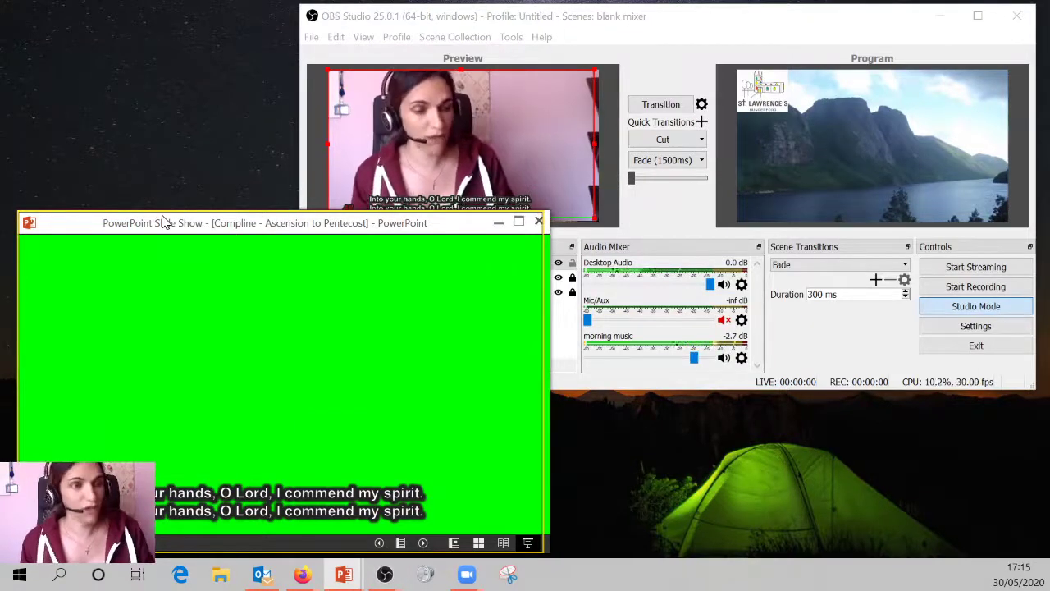
{"action": "key", "text": "Home"}
{"action": "key", "text": "Right"}
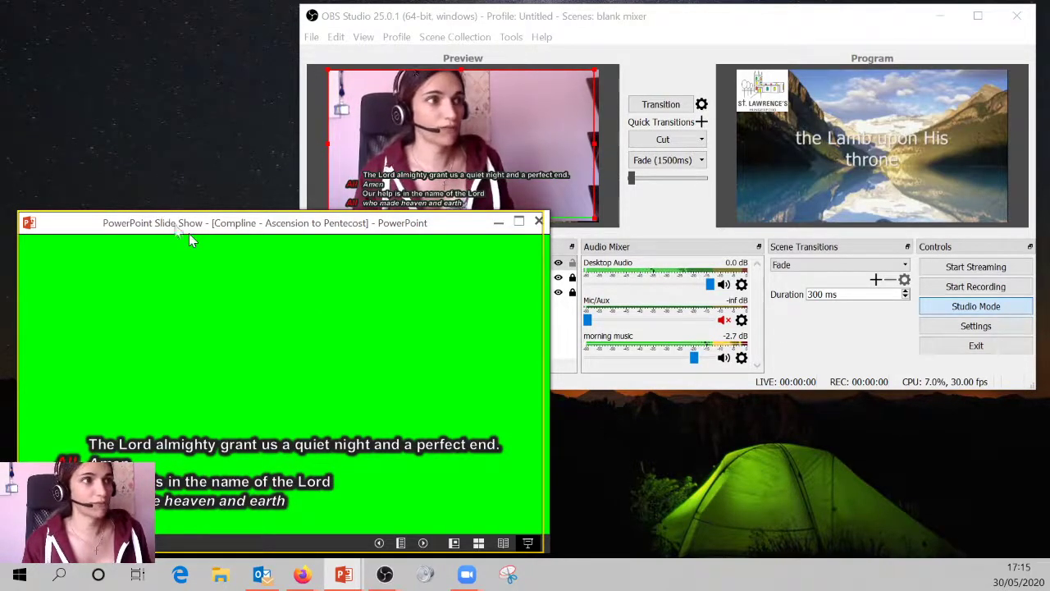
Advance the caption slide show to a blank slide, then return to OBS.
{"action": "left_click", "coordinate": [673, 217]}
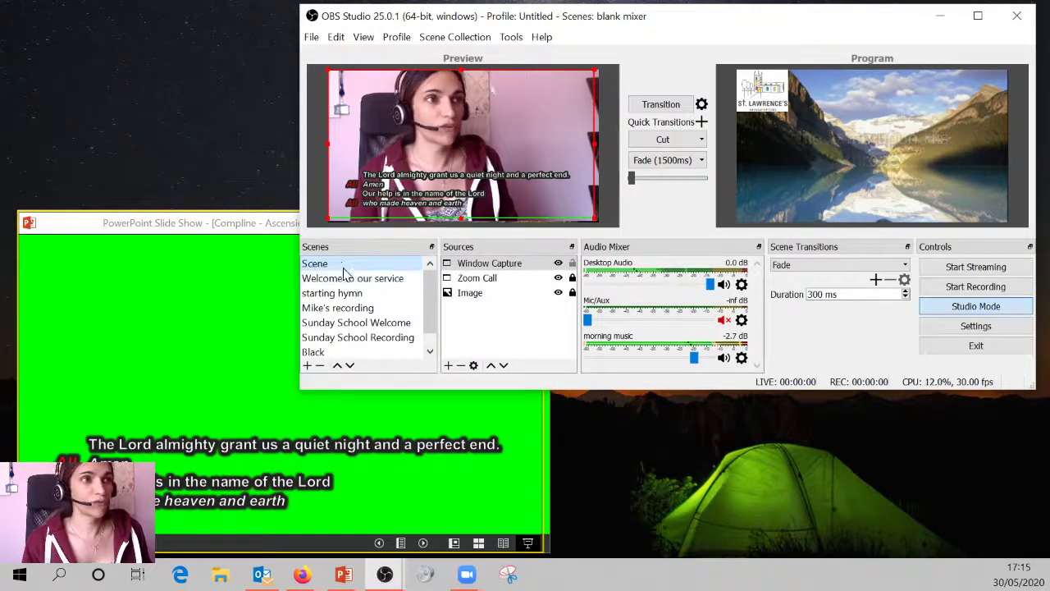
{"action": "left_click", "coordinate": [166, 230]}
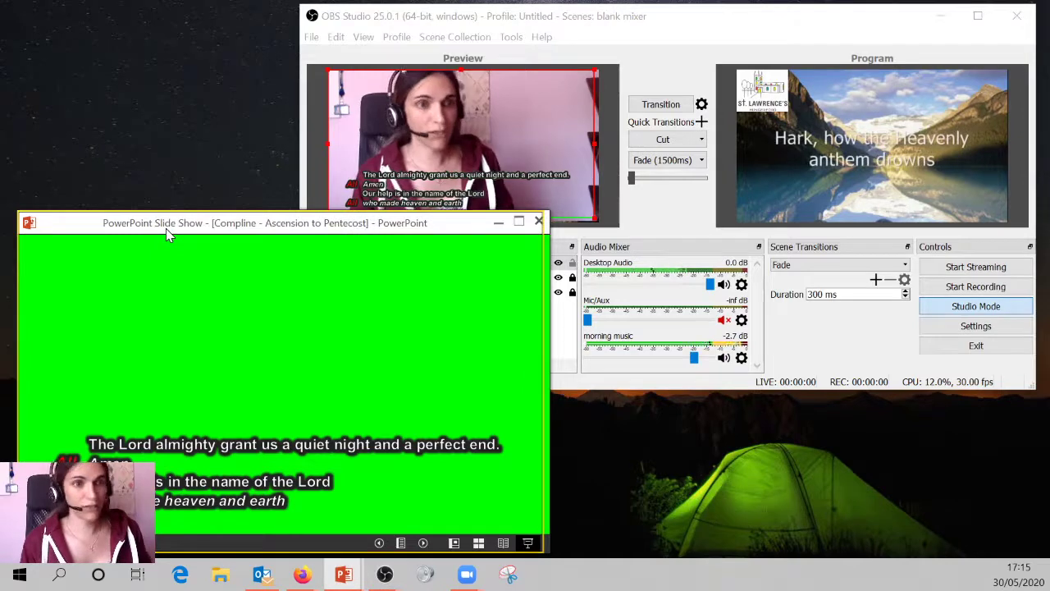
{"action": "key", "text": "Right"}
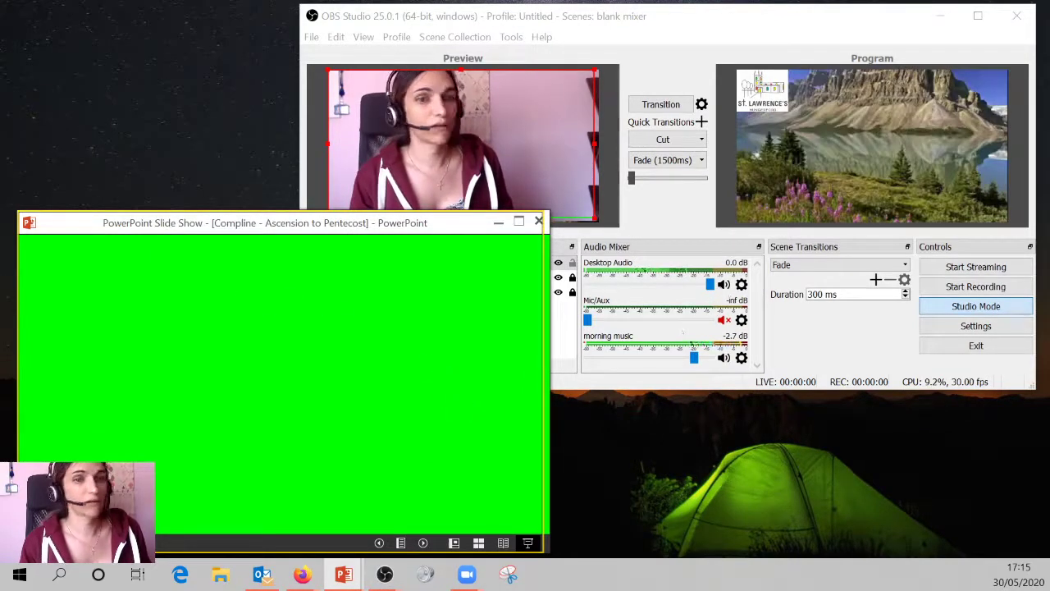
{"action": "left_click", "coordinate": [532, 210]}
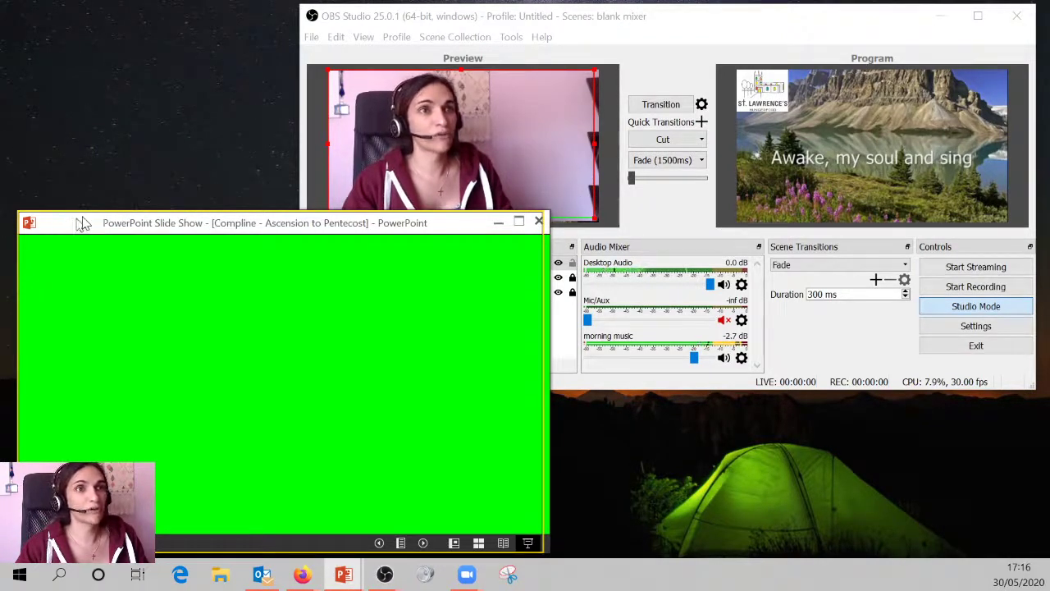
{"action": "left_click", "coordinate": [361, 205]}
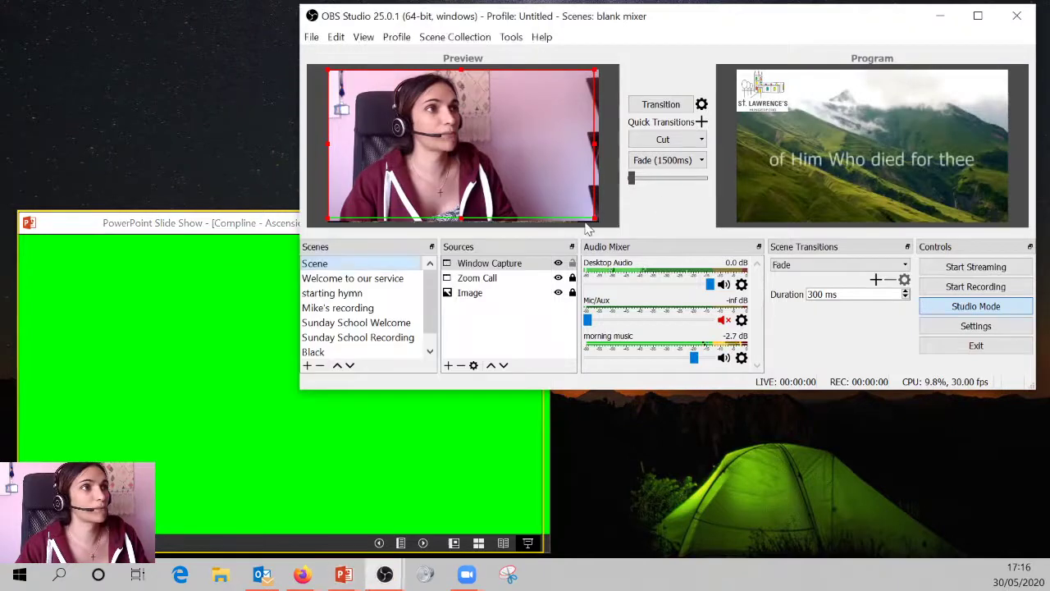
Fade the webcam scene live and step captions through prayers and hymn to 'All nations you have made shall come'.
{"action": "left_click", "coordinate": [657, 160]}
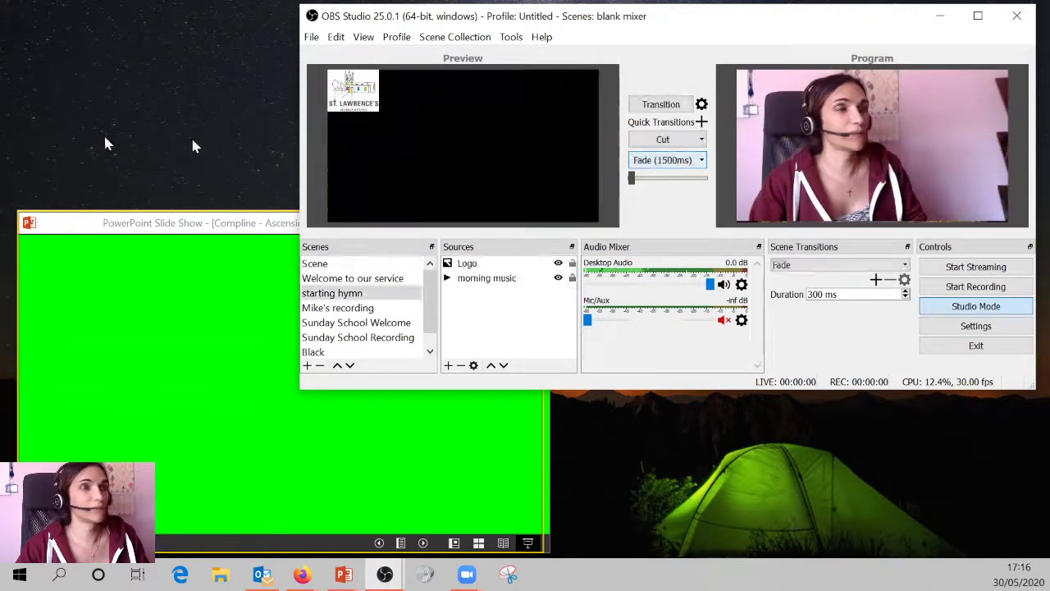
{"action": "left_click", "coordinate": [69, 223]}
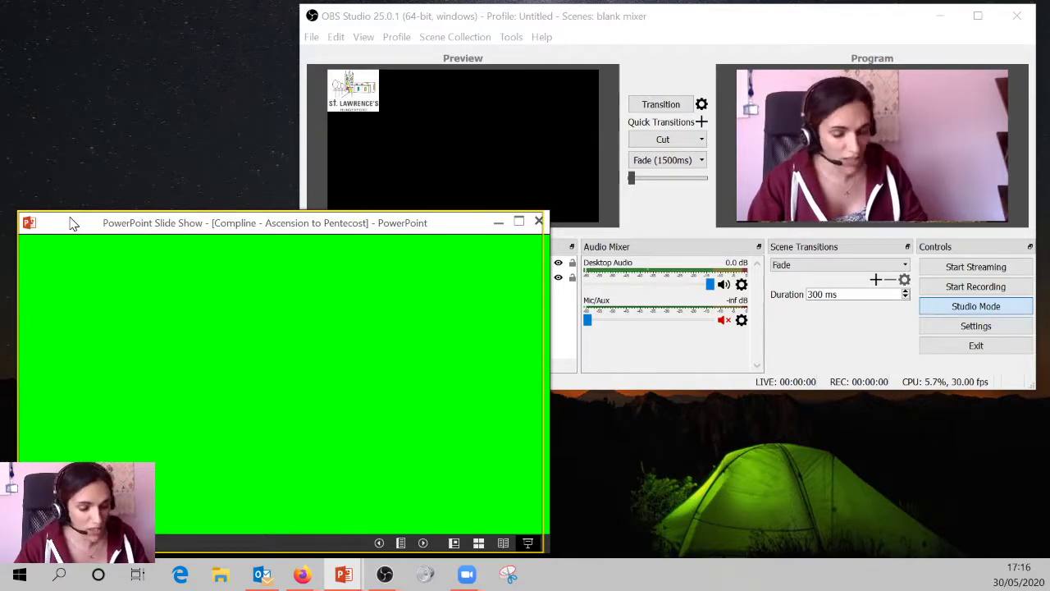
{"action": "key", "text": "Right"}
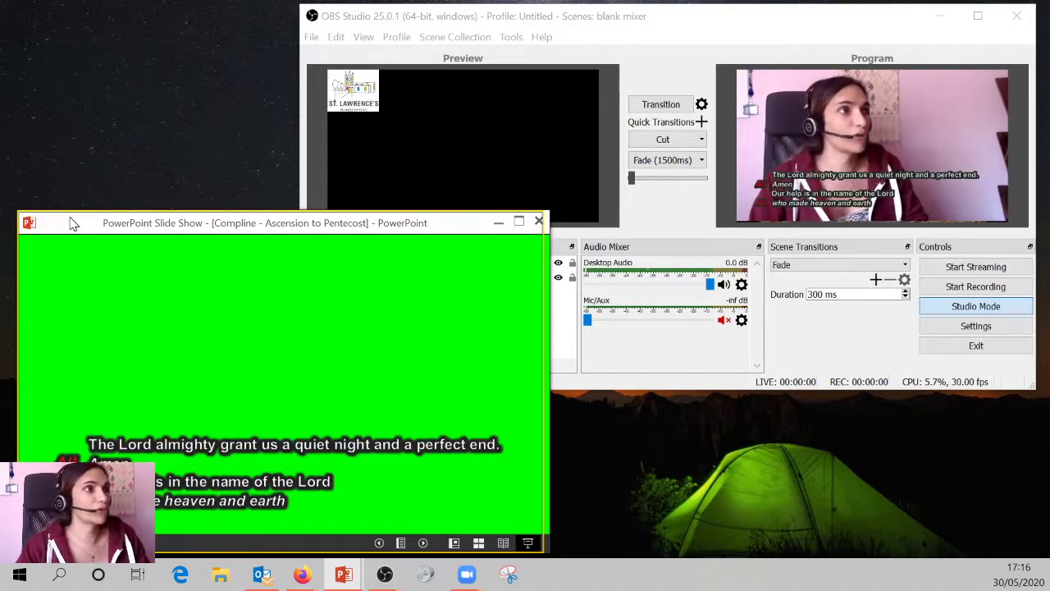
{"action": "key", "text": "Left"}
{"action": "key", "text": "Right"}
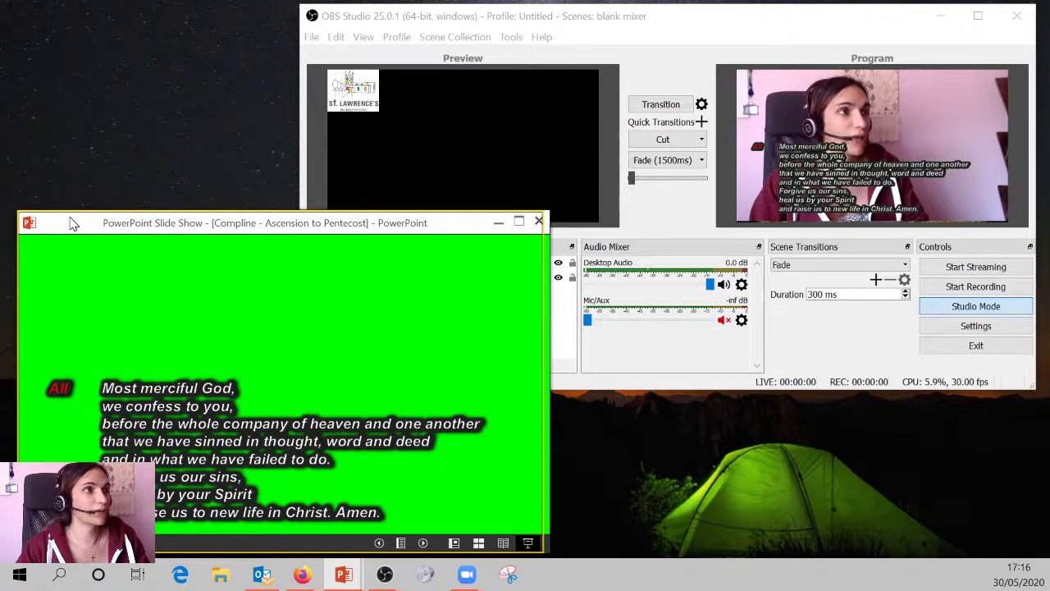
{"action": "key", "text": "Right"}
{"action": "key", "text": "Right"}
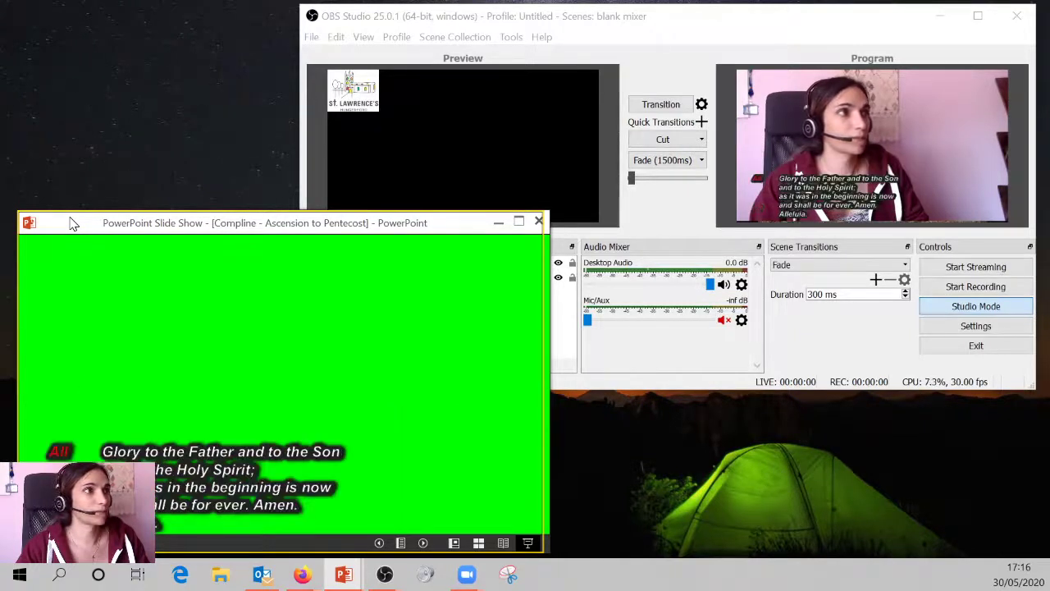
{"action": "key", "text": "Right"}
{"action": "key", "text": "Right"}
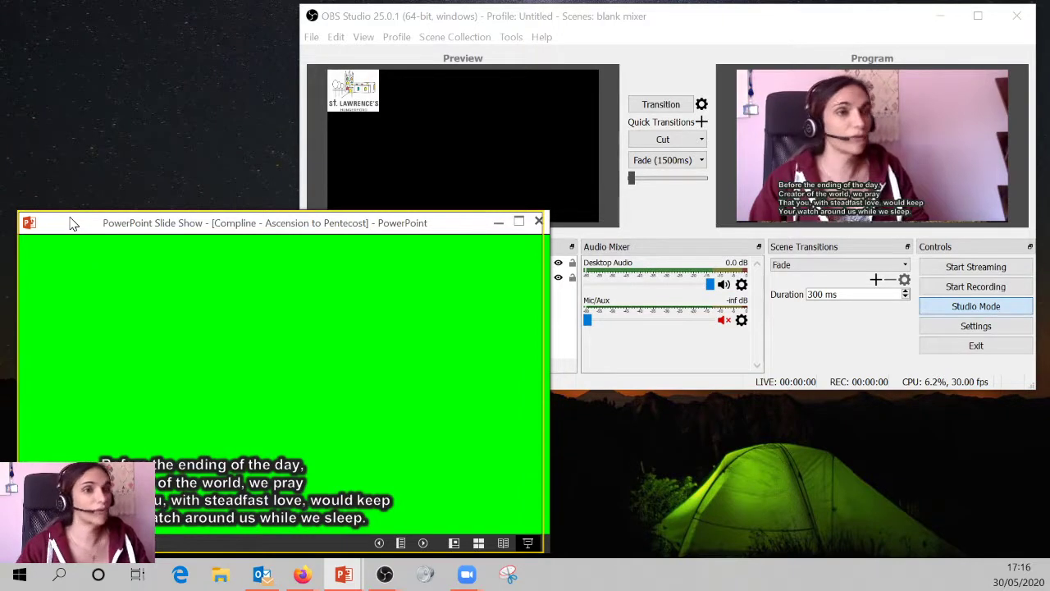
{"action": "key", "text": "Right"}
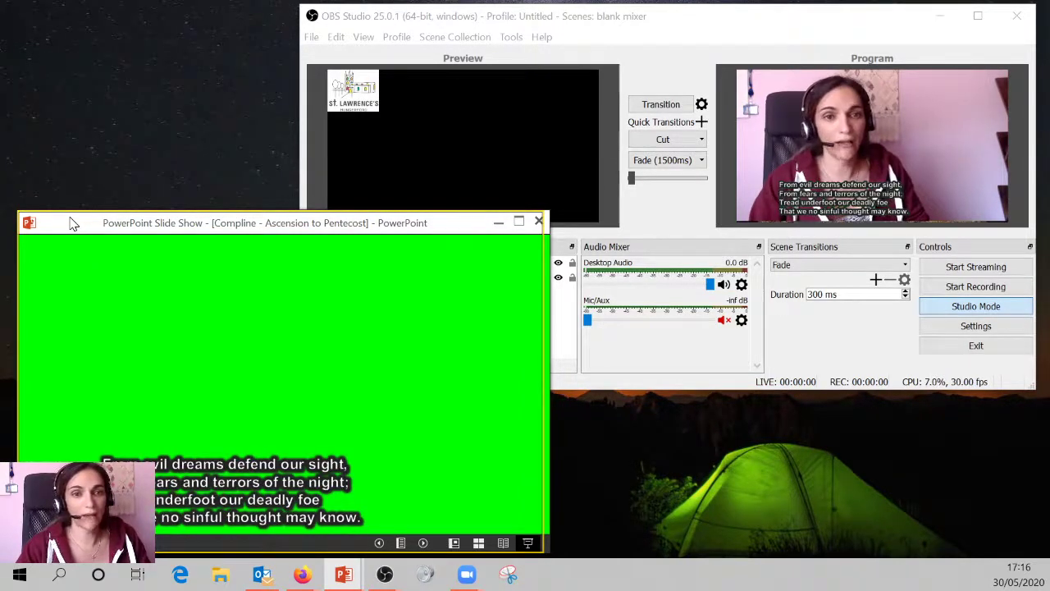
{"action": "key", "text": "Right"}
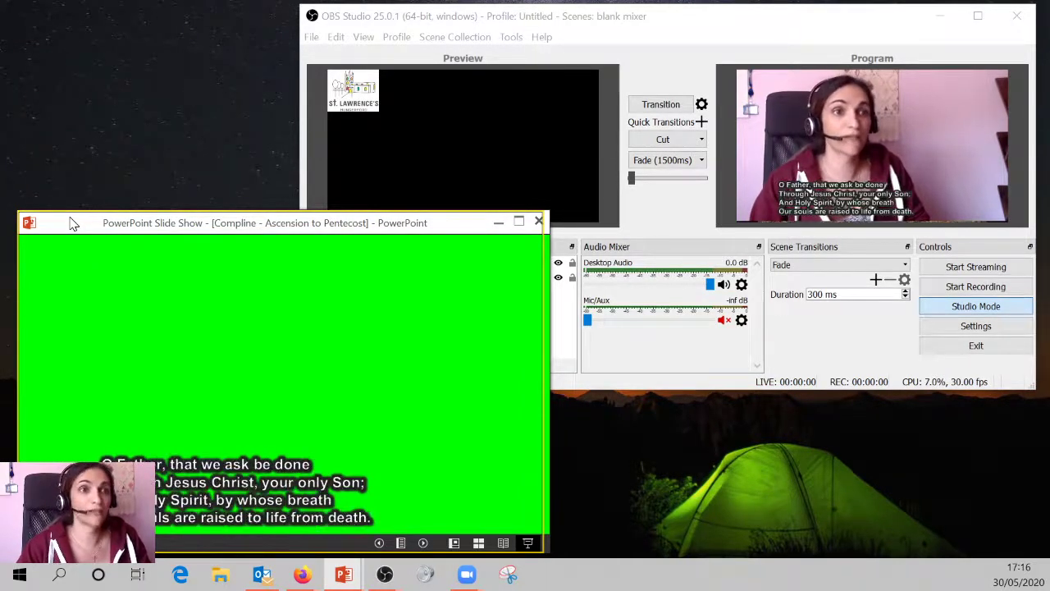
{"action": "key", "text": "Right"}
{"action": "key", "text": "Right"}
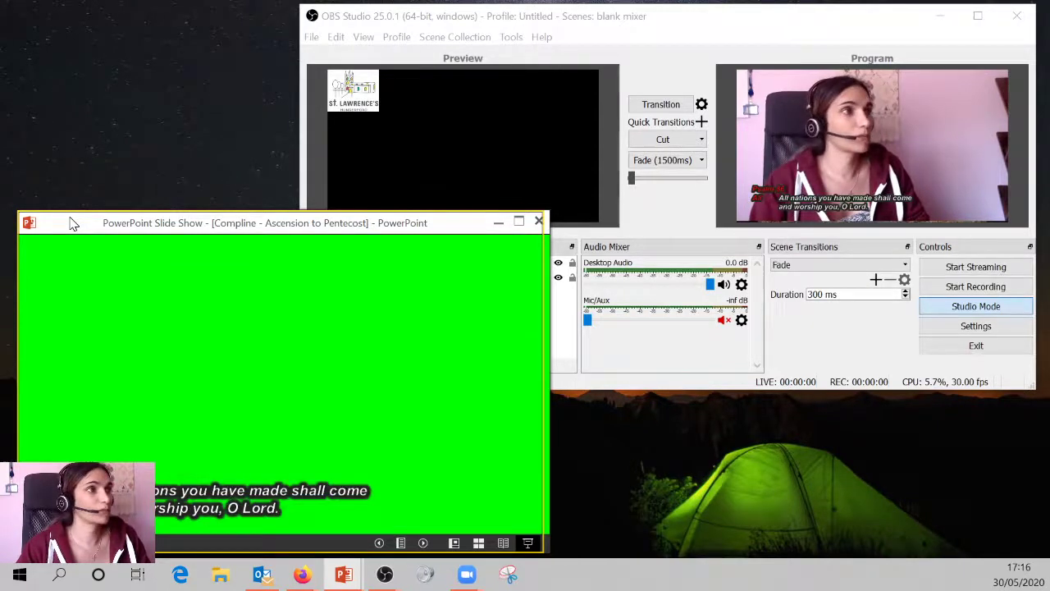
{"action": "key", "text": "Right"}
{"action": "key", "text": "Right"}
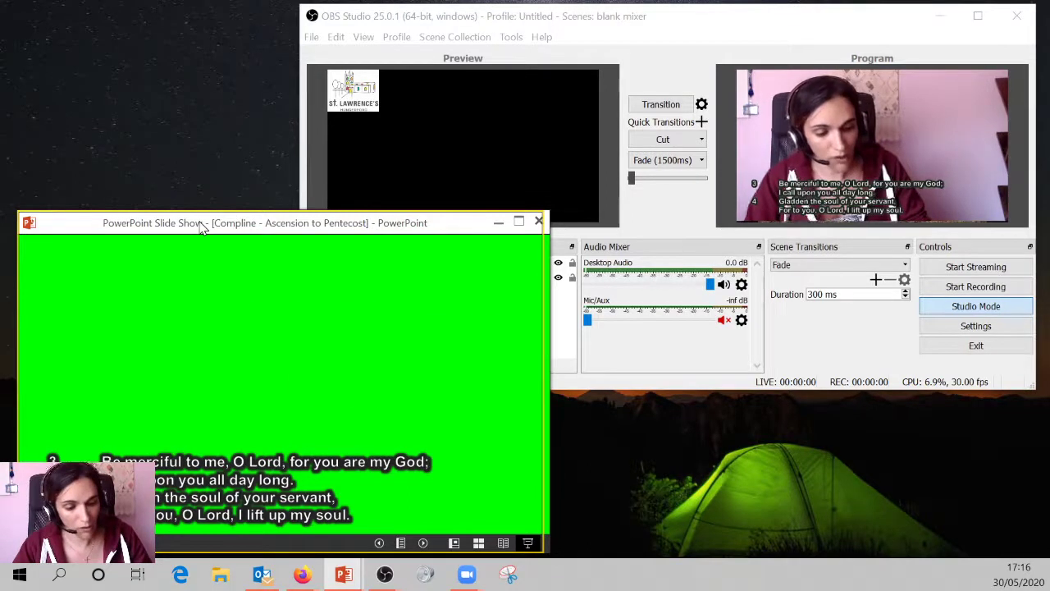
Jump the slide show back to the 'Night Prayer / Compline' title slide and return to OBS.
{"action": "key", "text": "Home"}
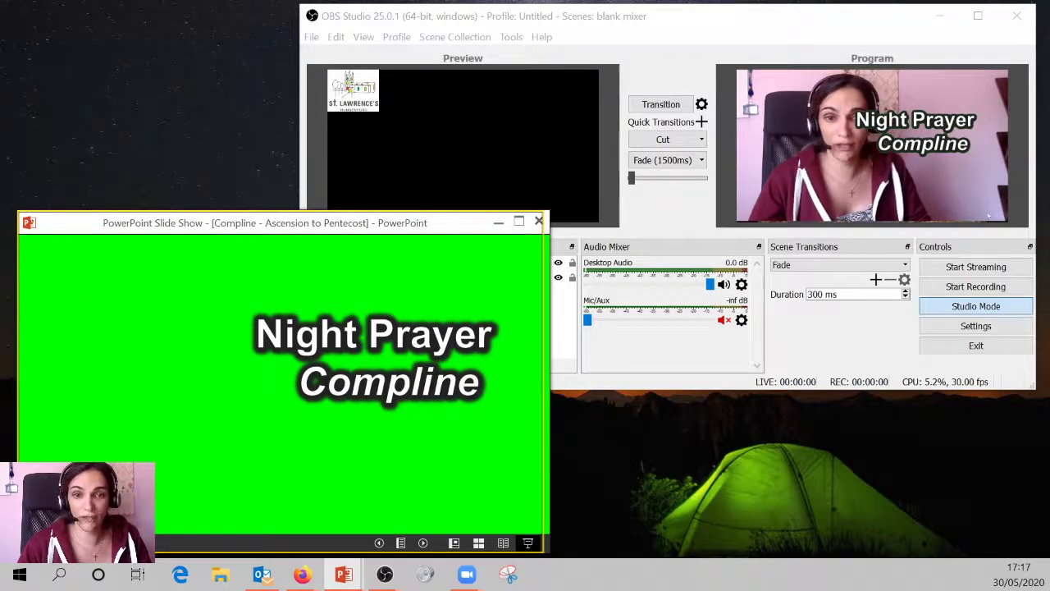
{"action": "key", "text": "alt+Tab"}
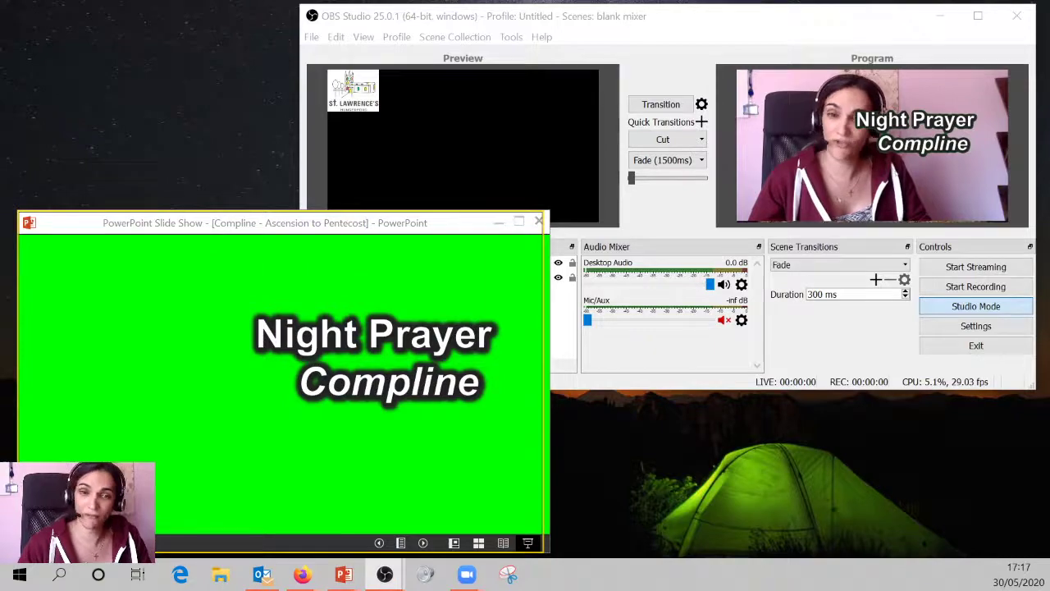